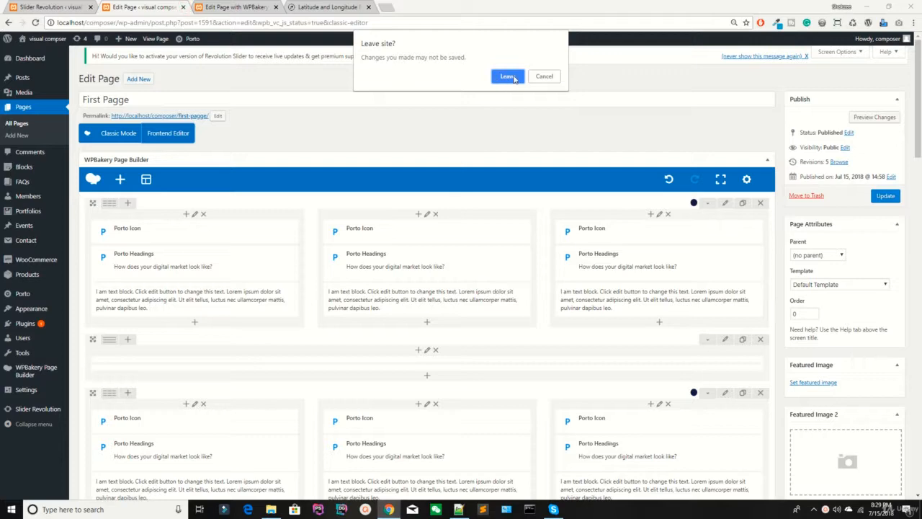
Leave the backend page editor without saving and return to the page's frontend editor
left_click(508, 76)
key("ctrl+Tab")
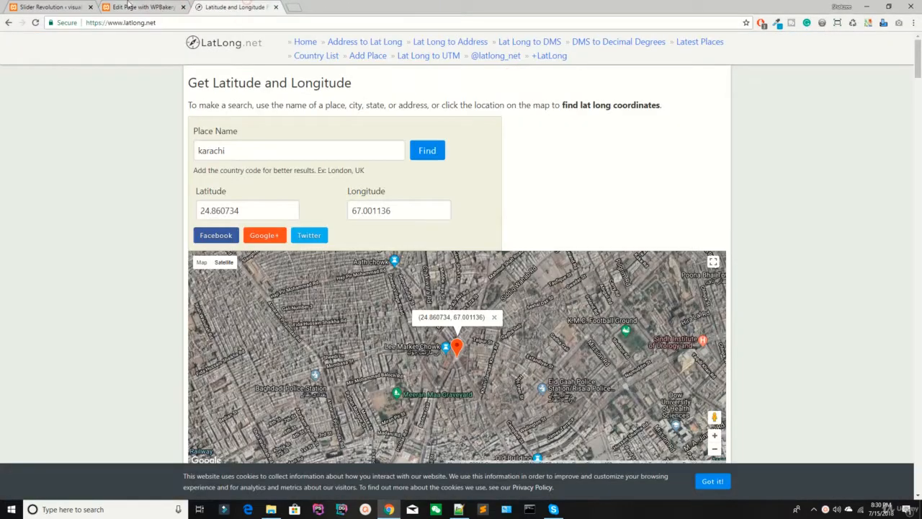
key("ctrl+shift+Tab")
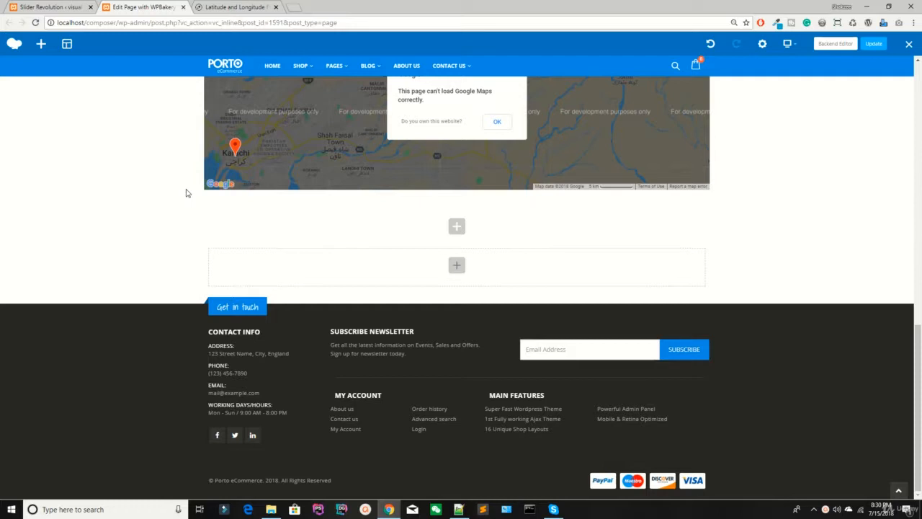
Add an FAQ element from the content elements to the empty column directly below the map
scroll(186, 193, "up", 1)
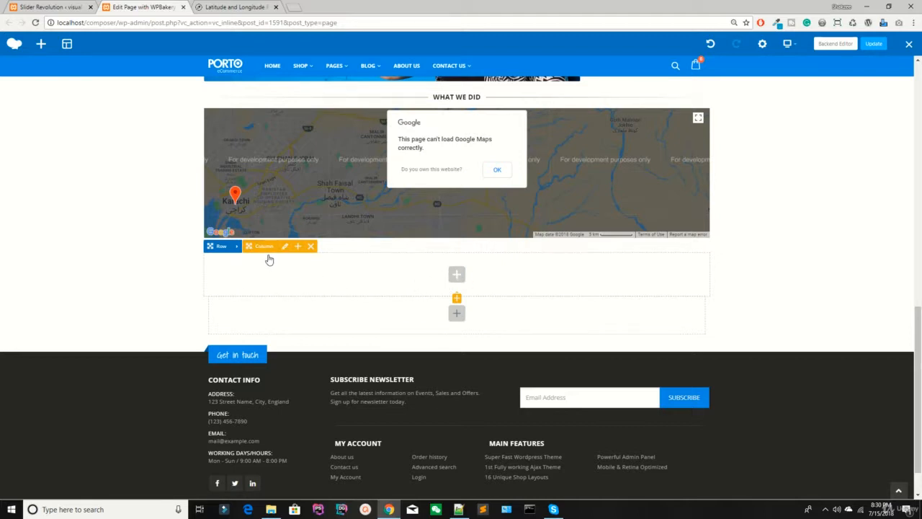
scroll(347, 287, "up", 5)
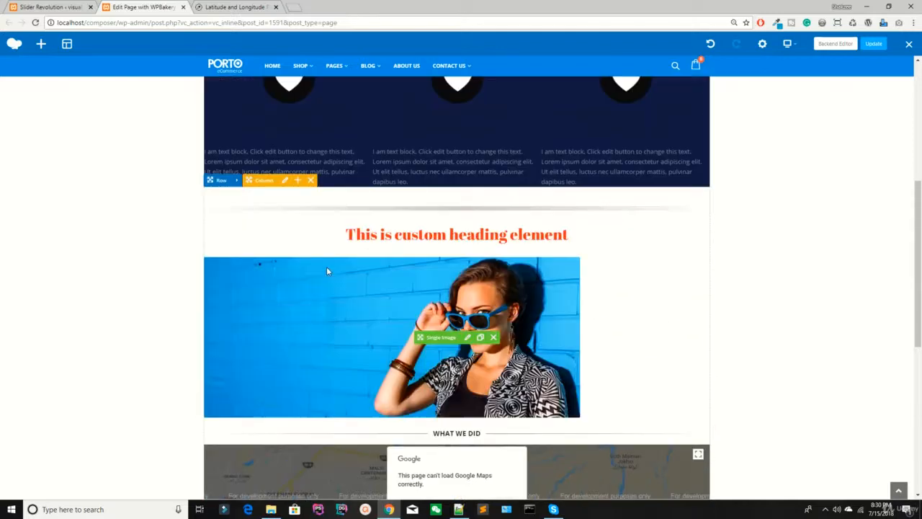
scroll(327, 267, "down", 3)
scroll(317, 271, "down", 3)
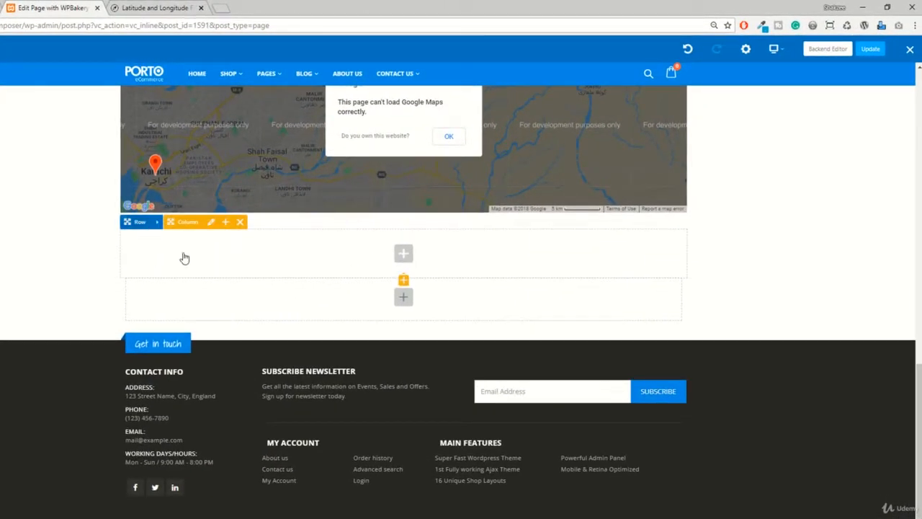
left_click(404, 253)
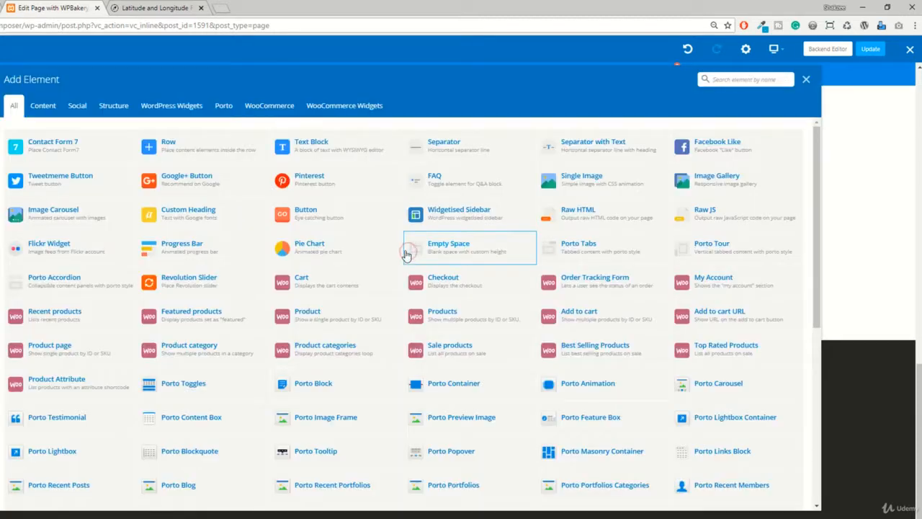
left_click(50, 106)
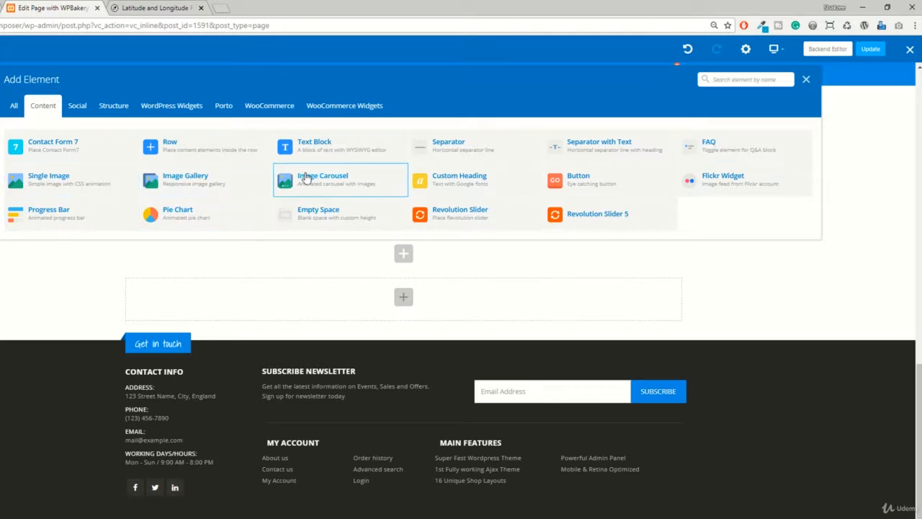
left_click(712, 152)
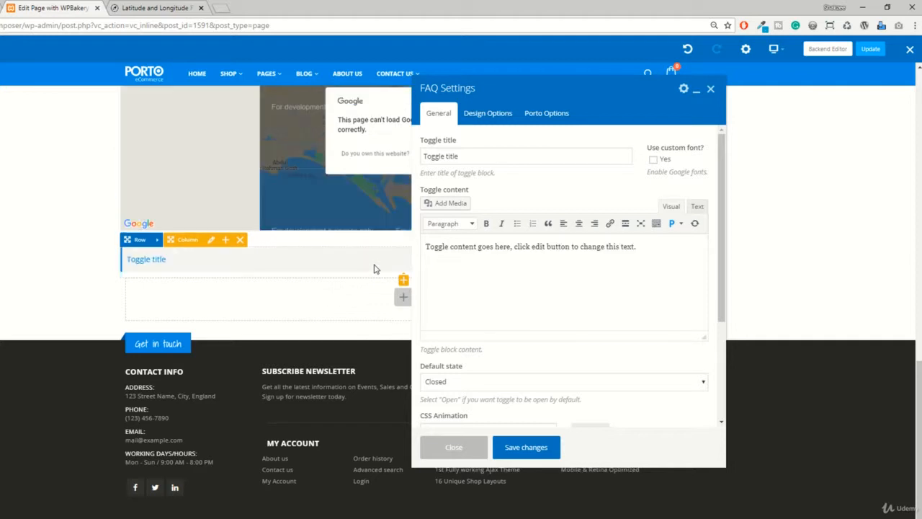
Review the FAQ's general settings and set its default state to Open
left_click(493, 156)
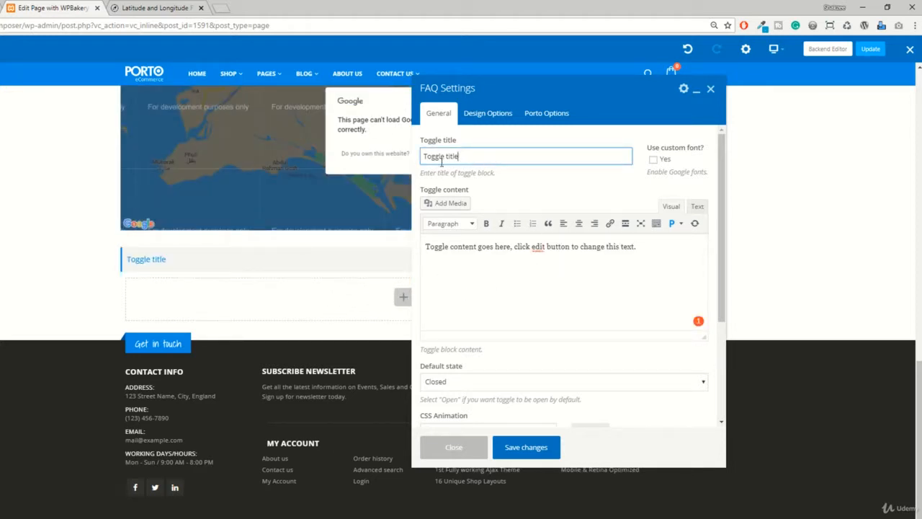
scroll(497, 290, "down", 4)
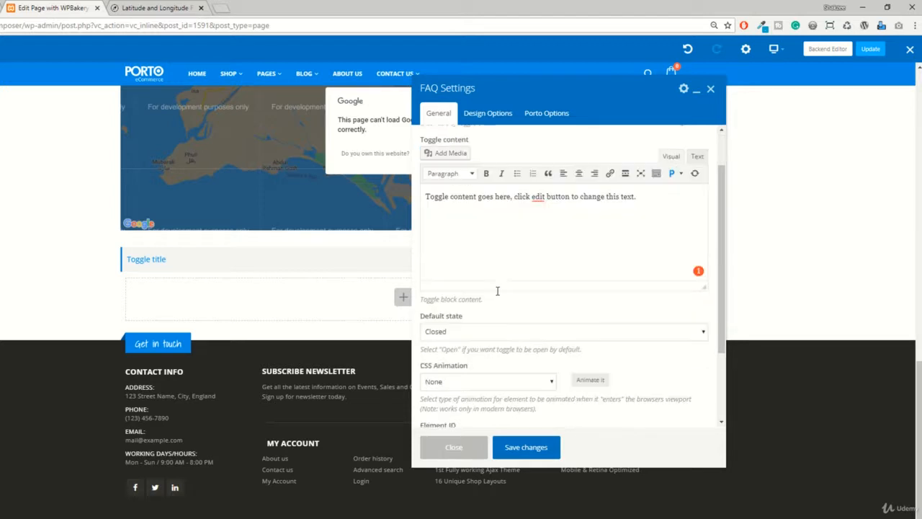
scroll(497, 295, "up", 4)
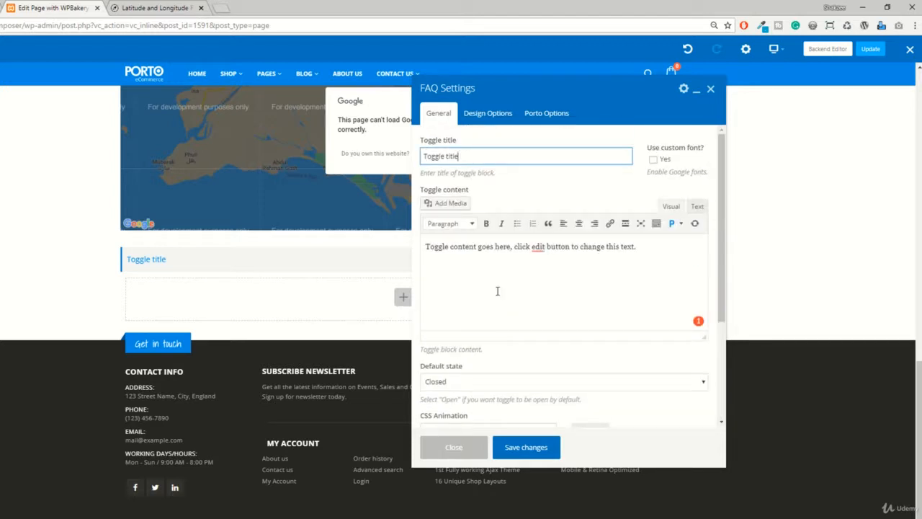
scroll(571, 253, "down", 3)
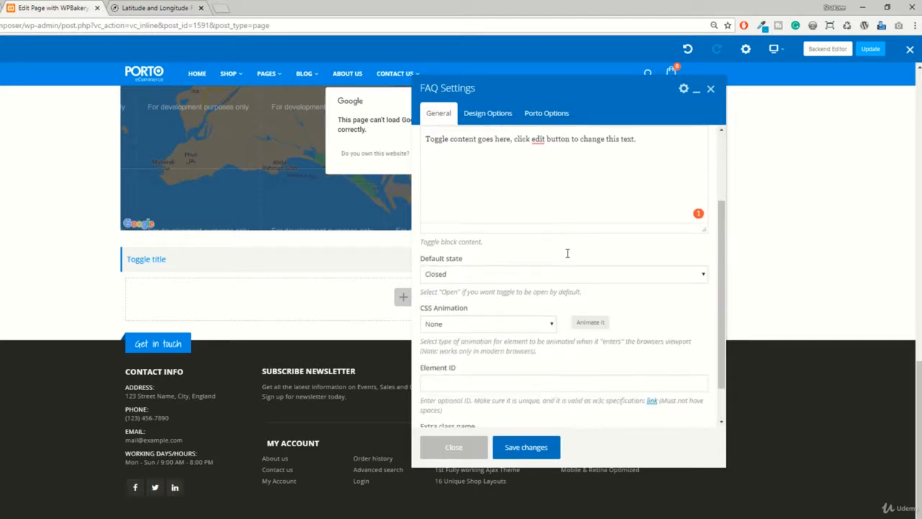
left_click(529, 277)
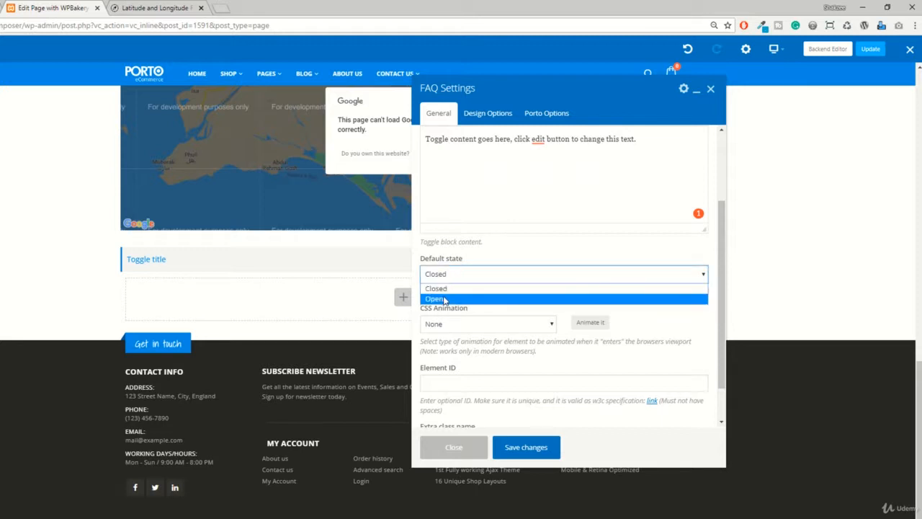
left_click(449, 277)
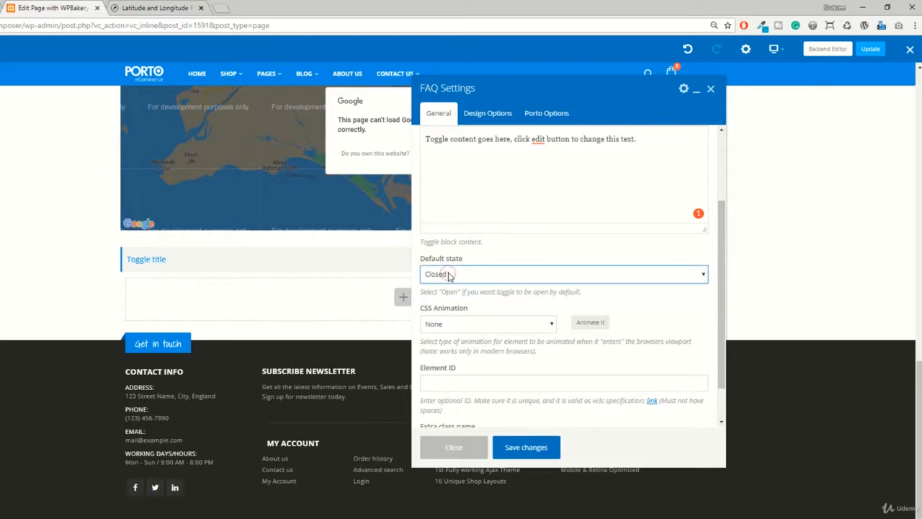
left_click(449, 275)
left_click(440, 297)
left_click(458, 325)
left_click(459, 327)
scroll(458, 326, "down", 1)
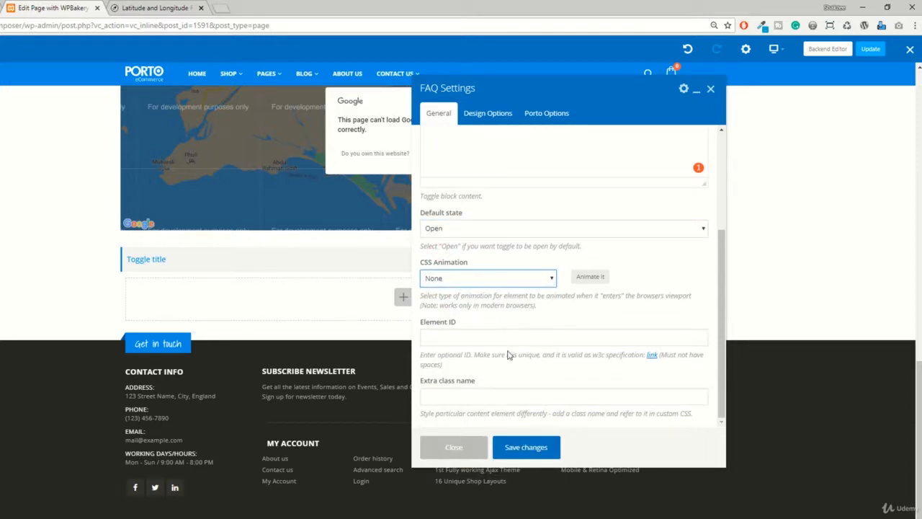
Change the FAQ's toggle title to "Toggle title 1" and save the settings
scroll(503, 339, "up", 3)
left_click_drag(661, 255, 452, 249)
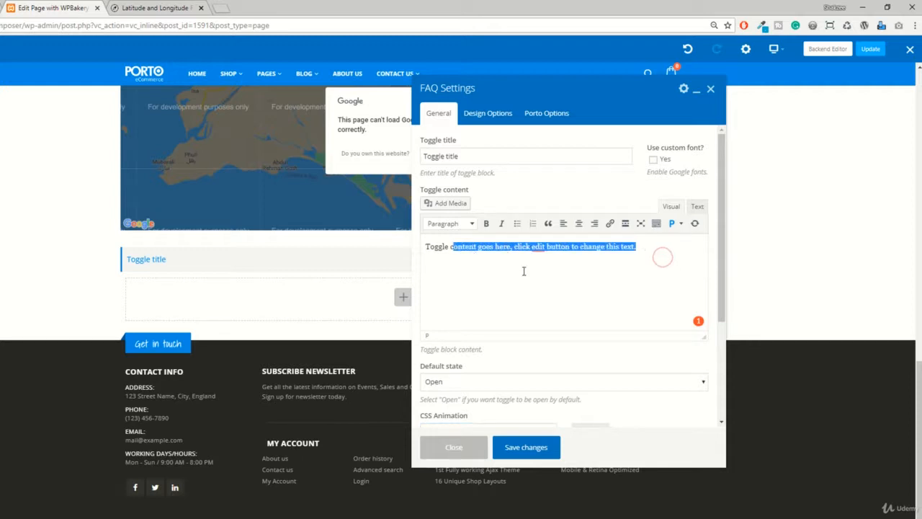
left_click(435, 156)
left_click(464, 156)
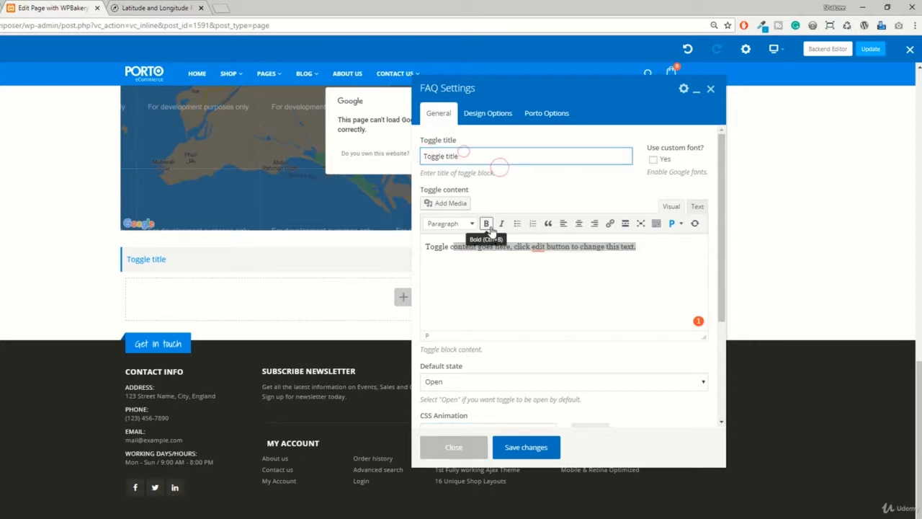
type("1")
left_click(549, 454)
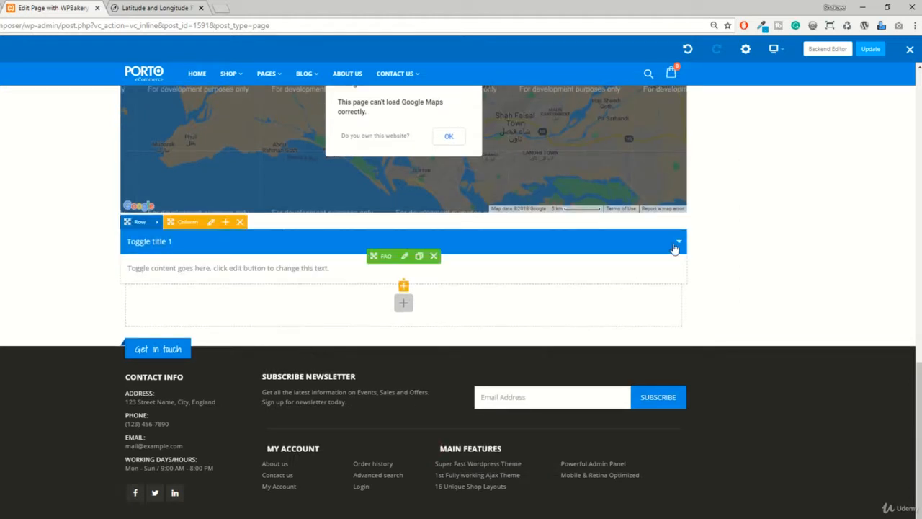
Test collapsing and expanding the Toggle title 1 FAQ on the page, leaving it collapsed
left_click(673, 249)
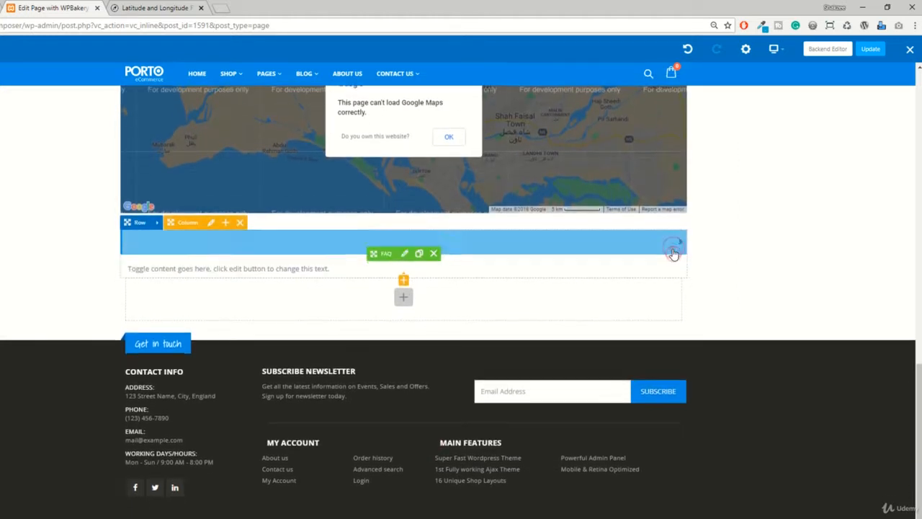
left_click(673, 253)
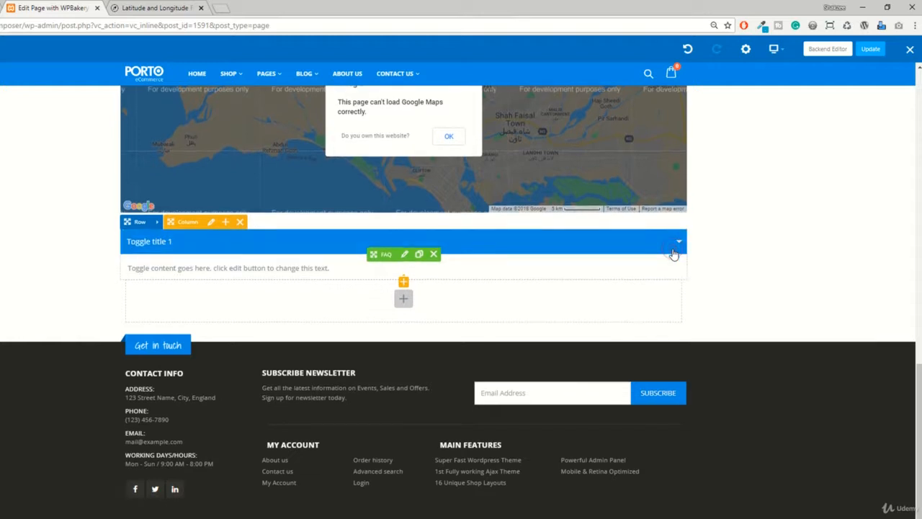
left_click(673, 253)
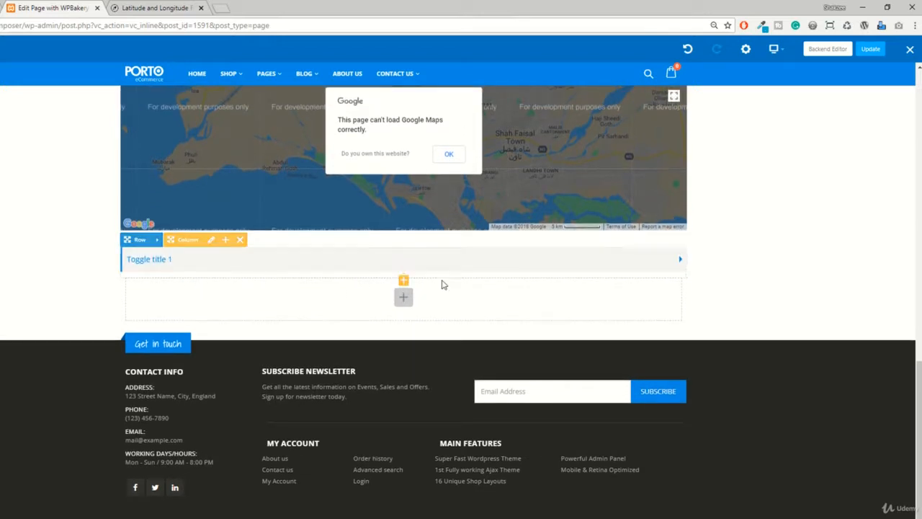
Clone the FAQ element and change the copy's toggle title to "Toggle title 2"
left_click(420, 264)
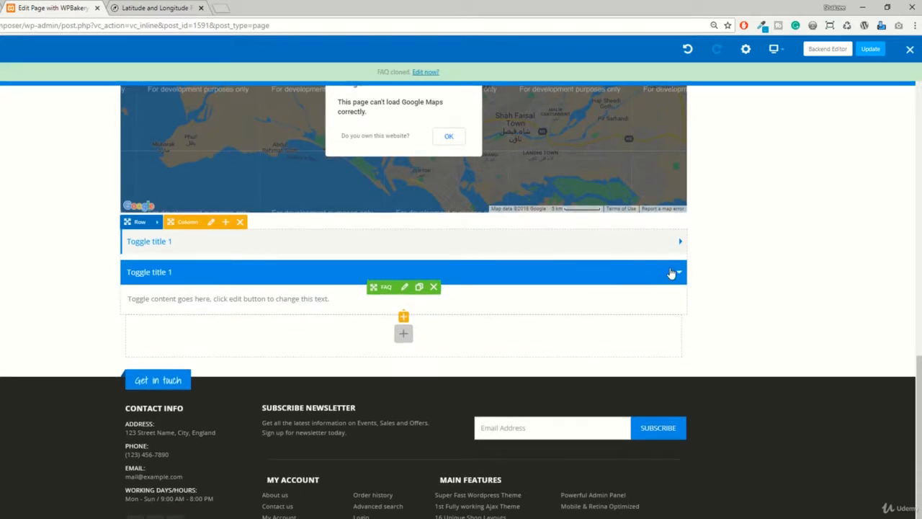
left_click(404, 287)
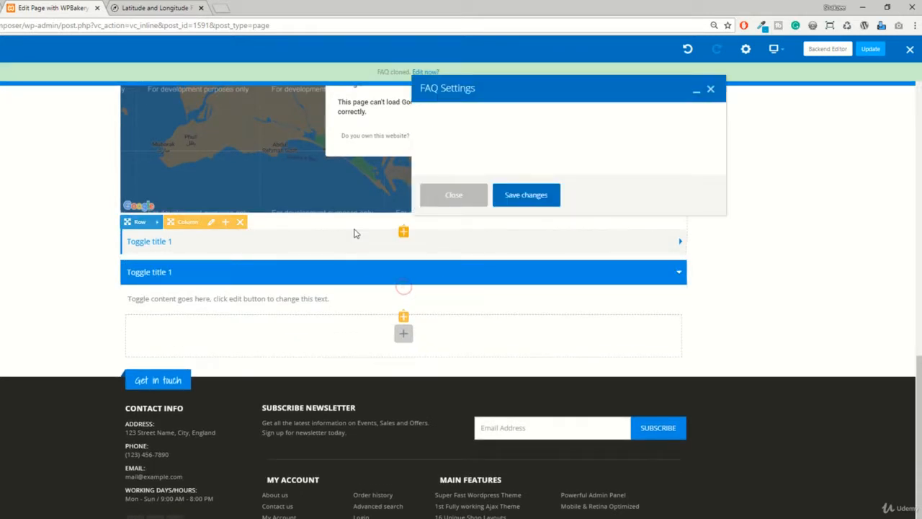
left_click(465, 155)
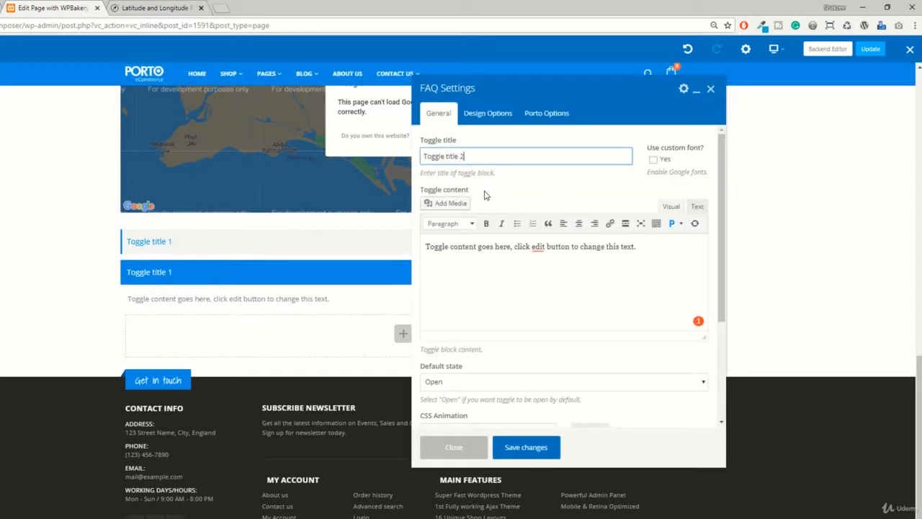
Set the cloned FAQ's default state to Closed, save the changes and close its settings
scroll(488, 202, "down", 3)
left_click(448, 275)
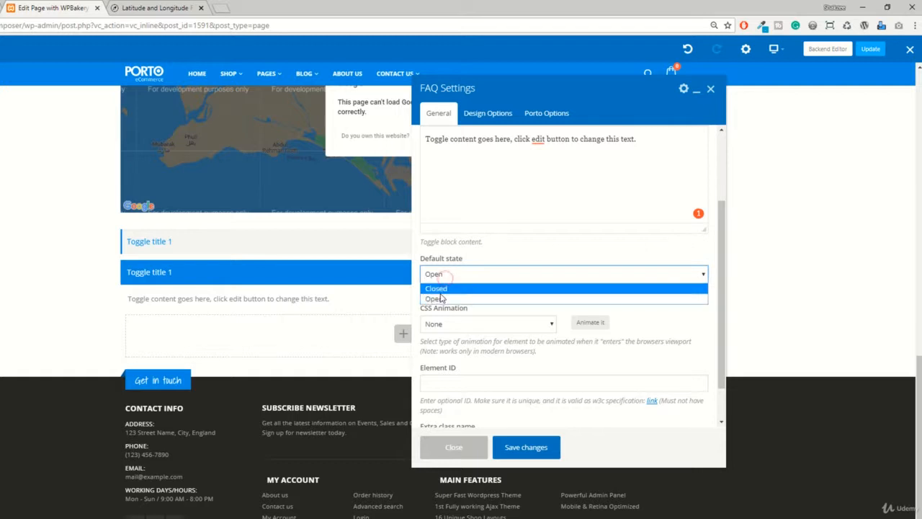
left_click(443, 297)
left_click(526, 447)
left_click(454, 447)
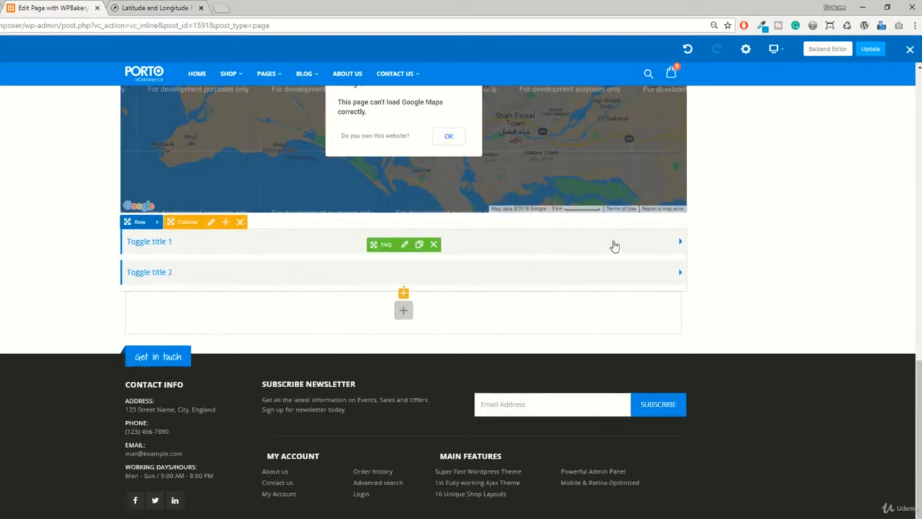
Test expanding and collapsing the two FAQ toggles on the page
left_click(648, 241)
left_click(604, 245)
left_click(603, 243)
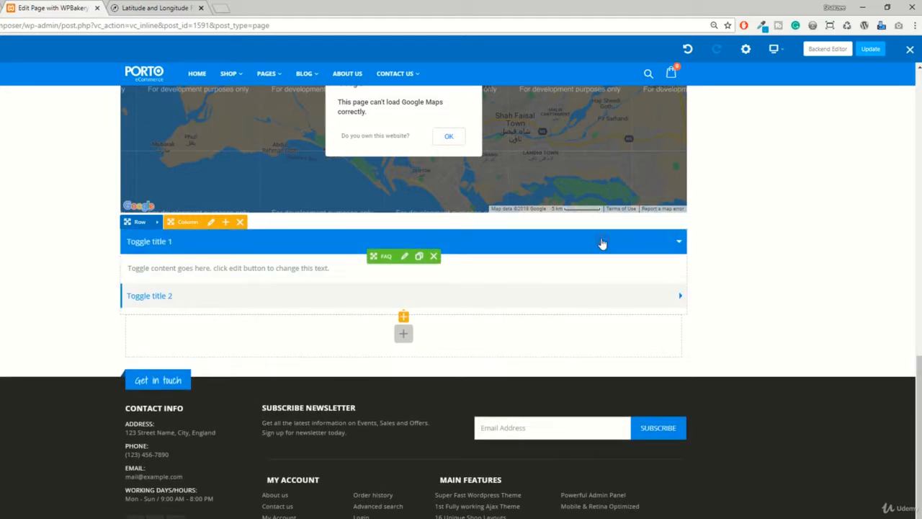
left_click(602, 240)
left_click(593, 282)
left_click(593, 283)
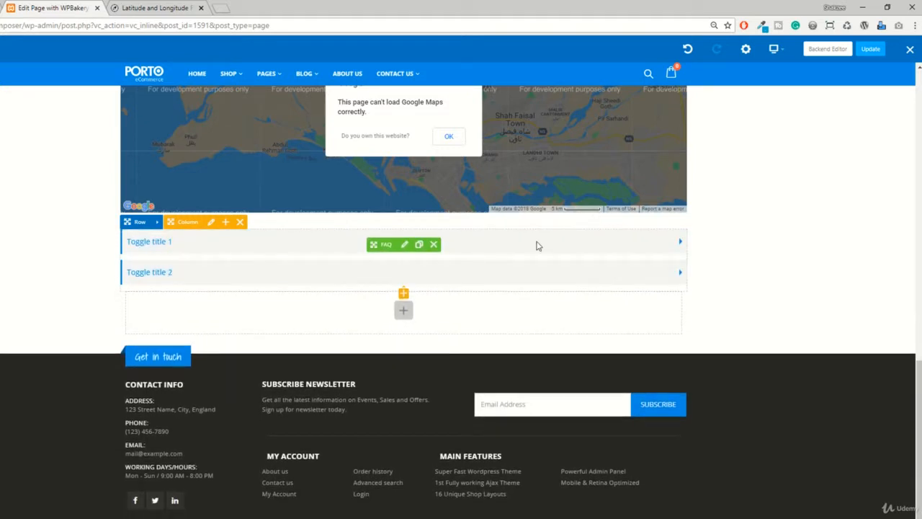
Add an Image Gallery element from the content elements below the two FAQ toggles
left_click(404, 294)
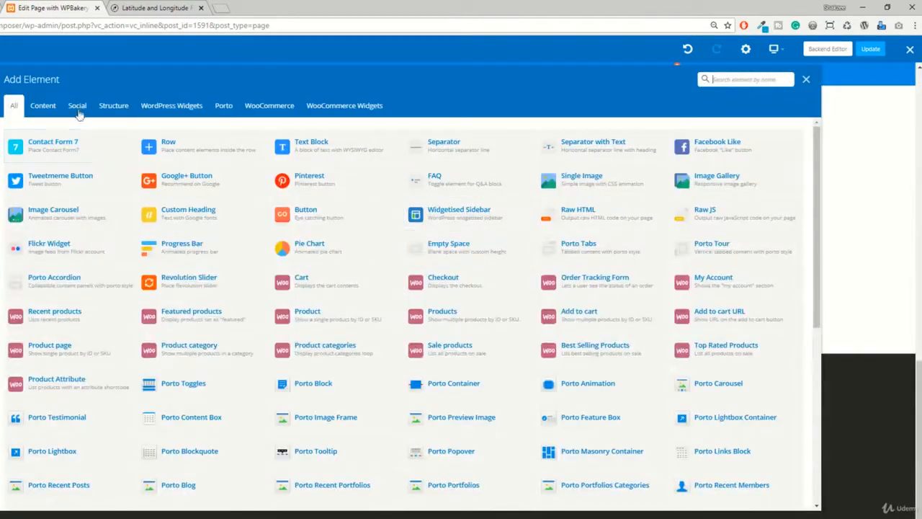
left_click(43, 107)
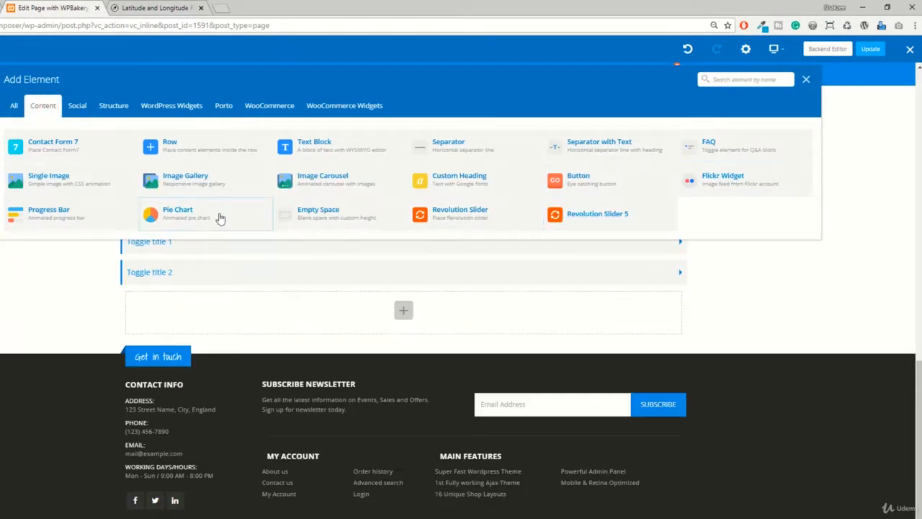
left_click(189, 177)
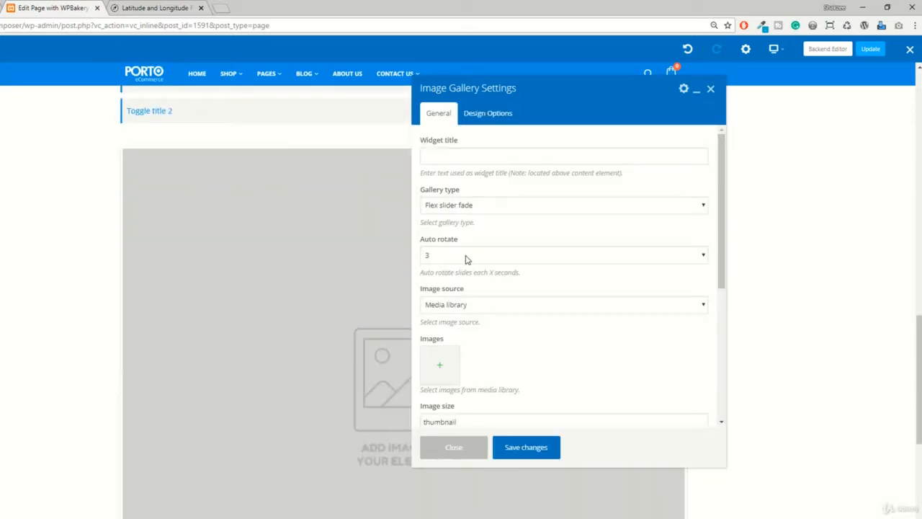
Set the image gallery's type to Flex slider slide
left_click(436, 205)
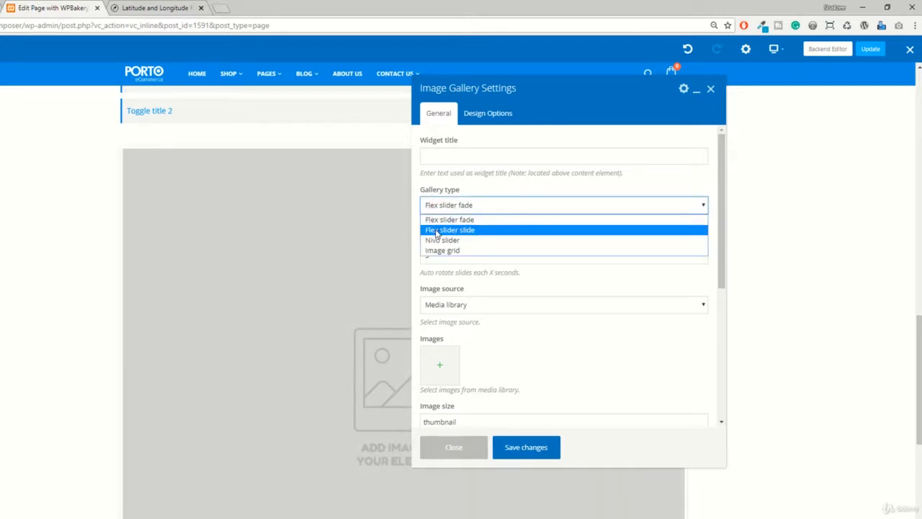
left_click(437, 219)
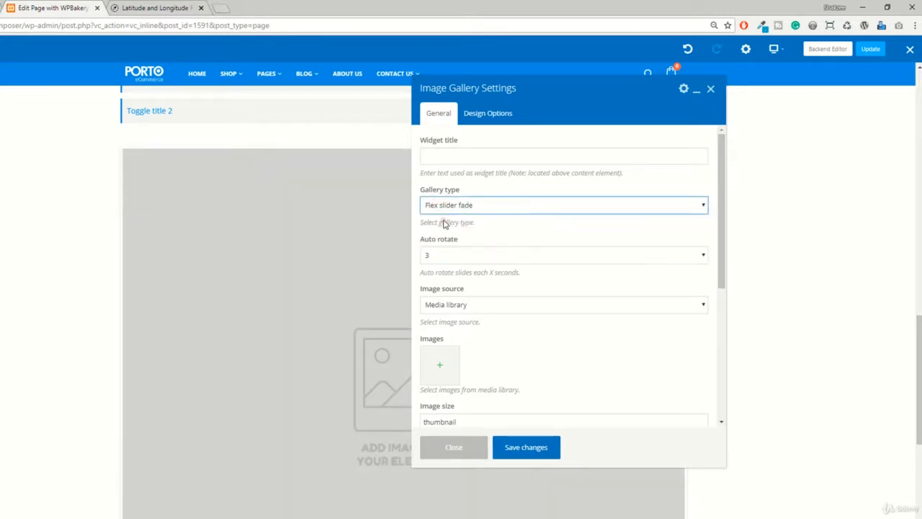
left_click(441, 207)
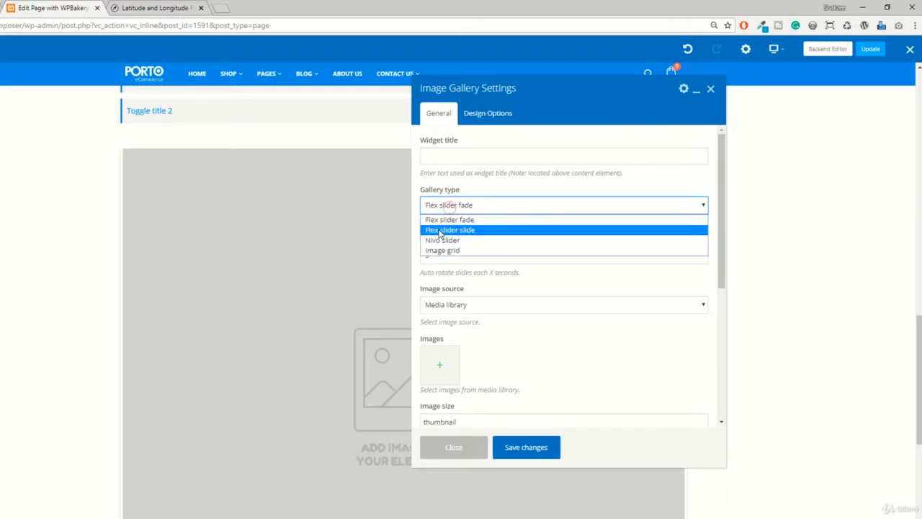
left_click(439, 229)
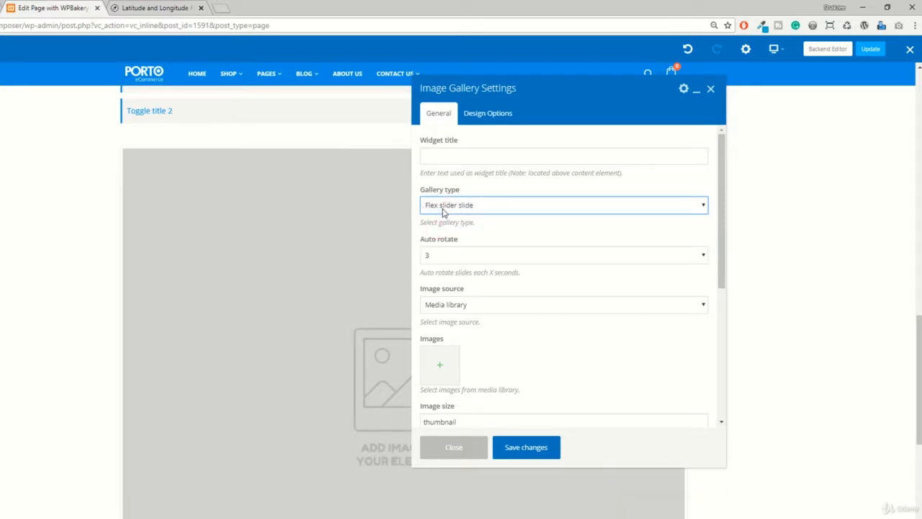
Try out the Nivo slider and Image grid gallery types for the image gallery
left_click(461, 209)
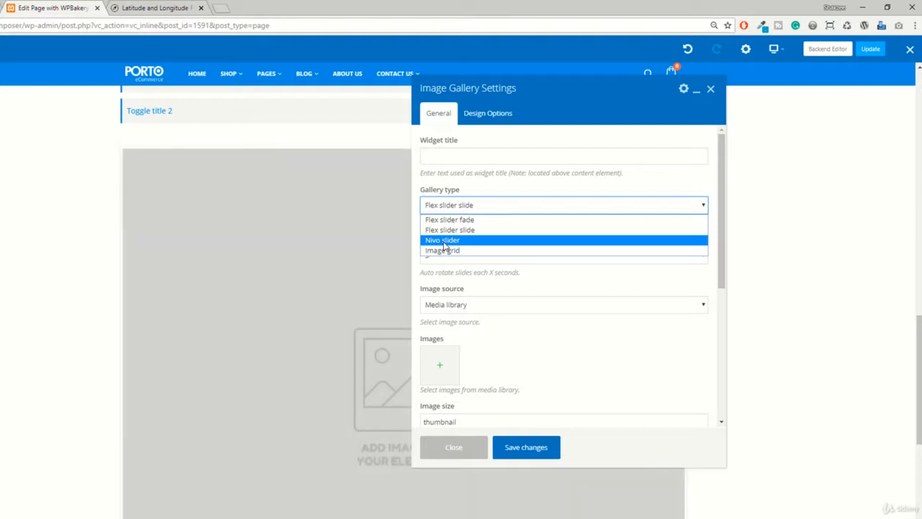
left_click(443, 240)
left_click(447, 206)
left_click(442, 251)
Set the image gallery's type to Flex slider fade, leaving the widget title blank
left_click(442, 206)
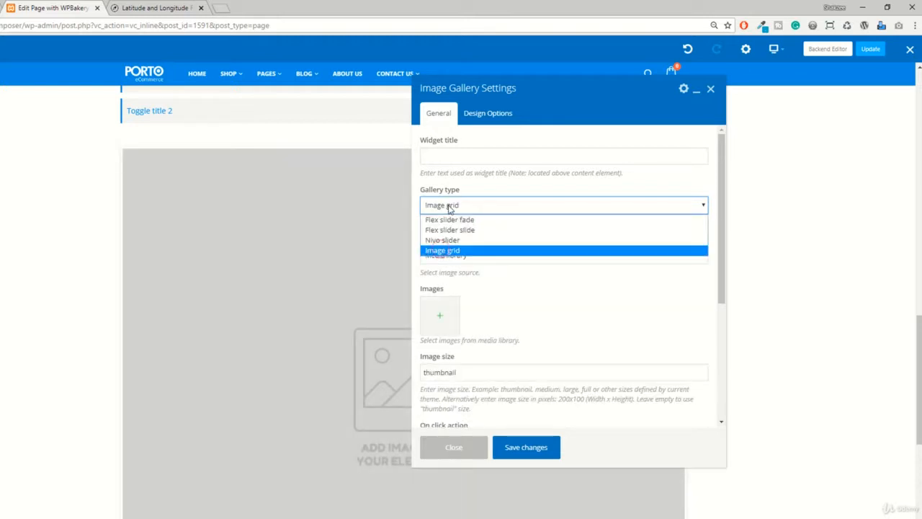
left_click(443, 219)
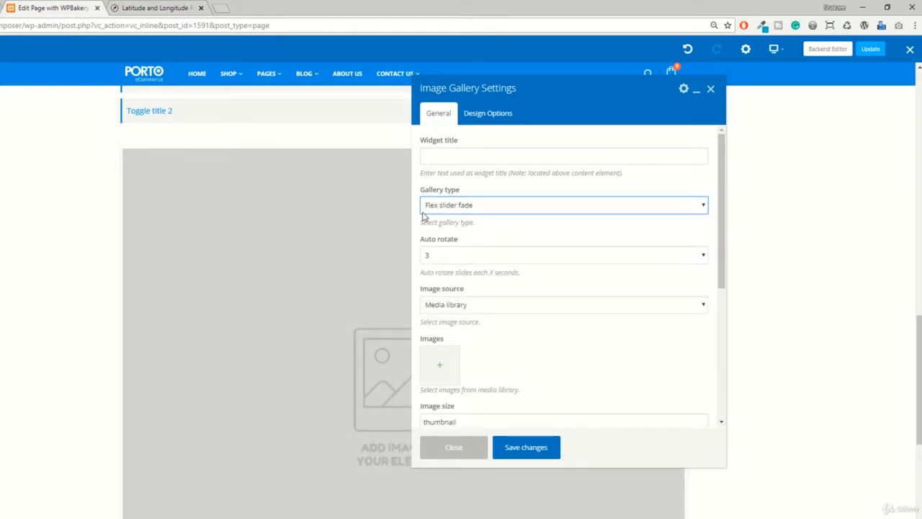
left_click(442, 156)
left_click(566, 284)
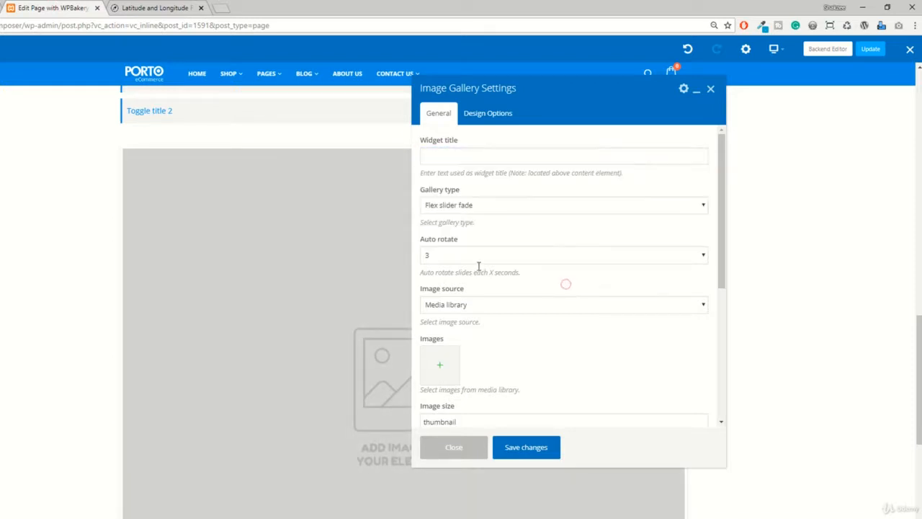
Look through the gallery's available auto rotate intervals without picking a different one
left_click(473, 257)
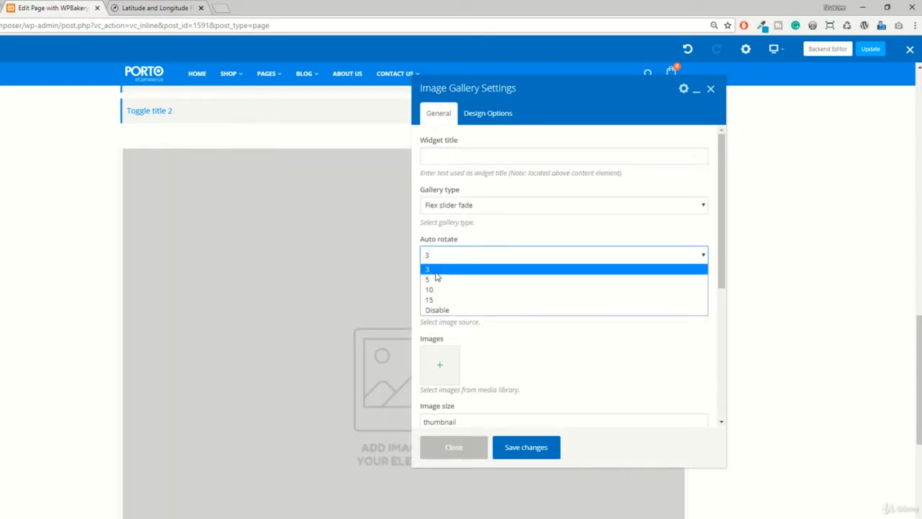
left_click(591, 222)
left_click(479, 249)
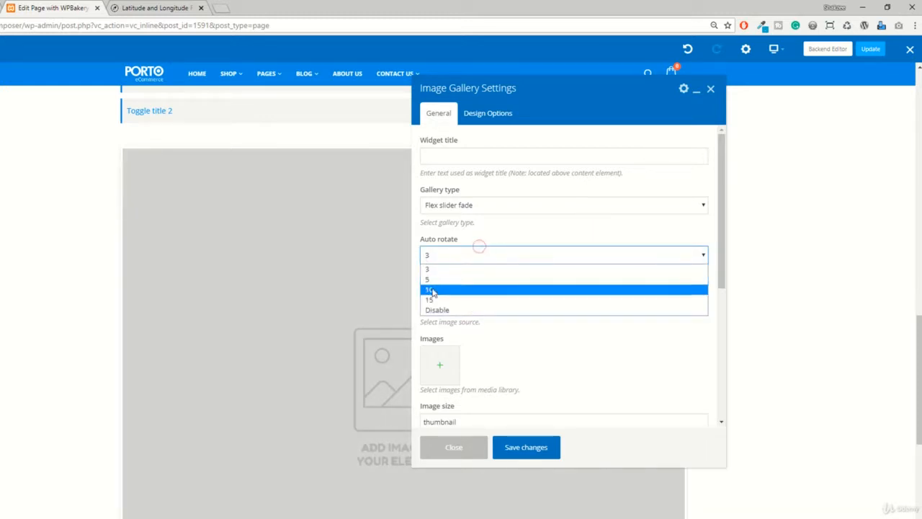
left_click(493, 231)
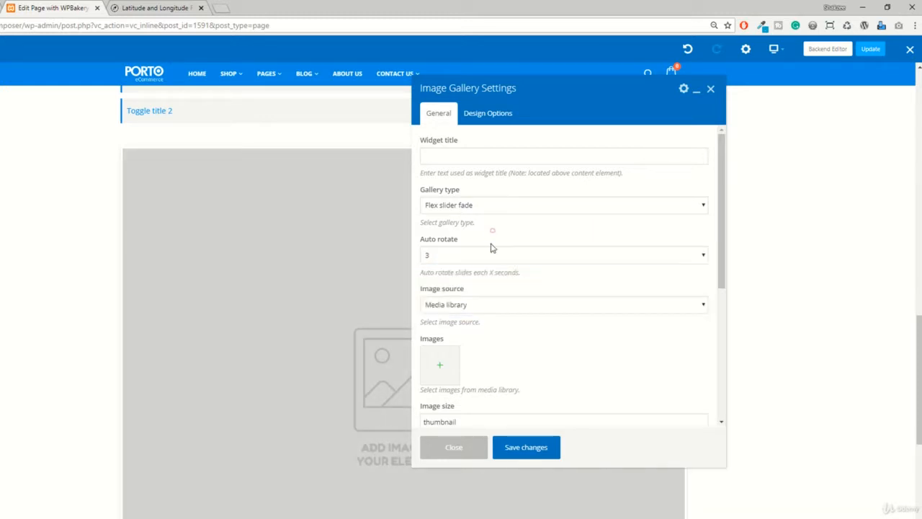
Try External links as the gallery's image source and return the setting to Media library
left_click(454, 306)
left_click(541, 266)
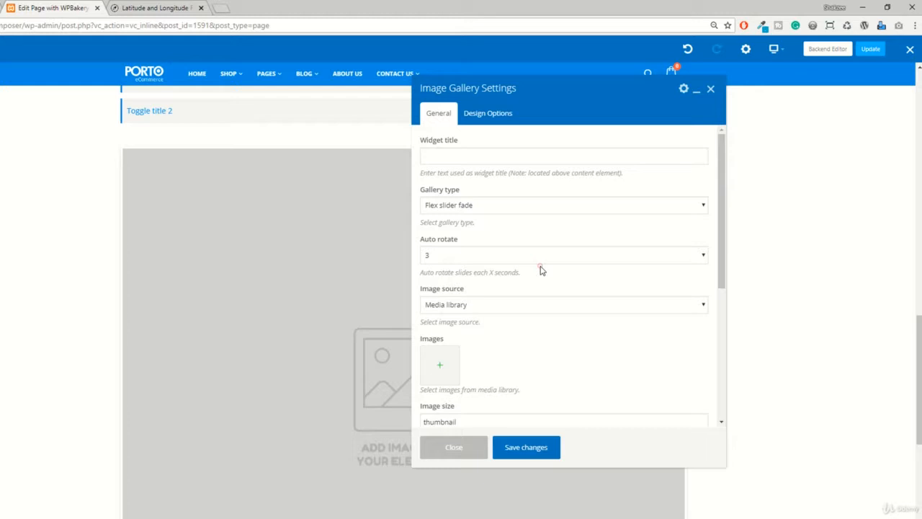
left_click(447, 305)
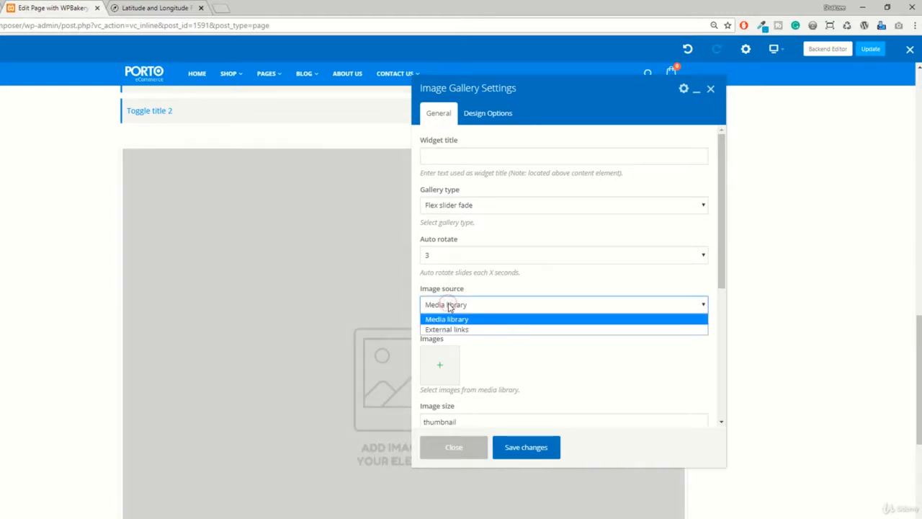
left_click(443, 329)
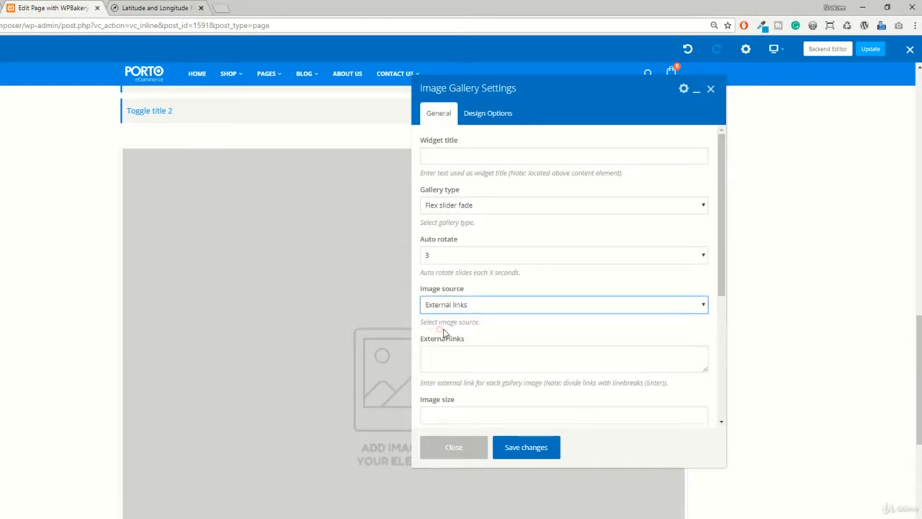
left_click(469, 305)
left_click(456, 319)
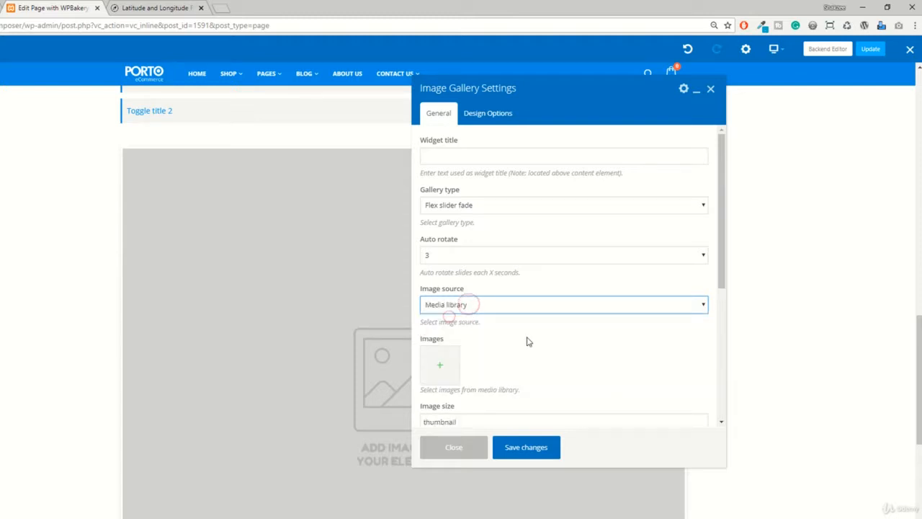
Open the media library for the gallery's images and select the brown jacket, red-haired person and sunglasses photos
scroll(505, 331, "down", 2)
left_click(446, 260)
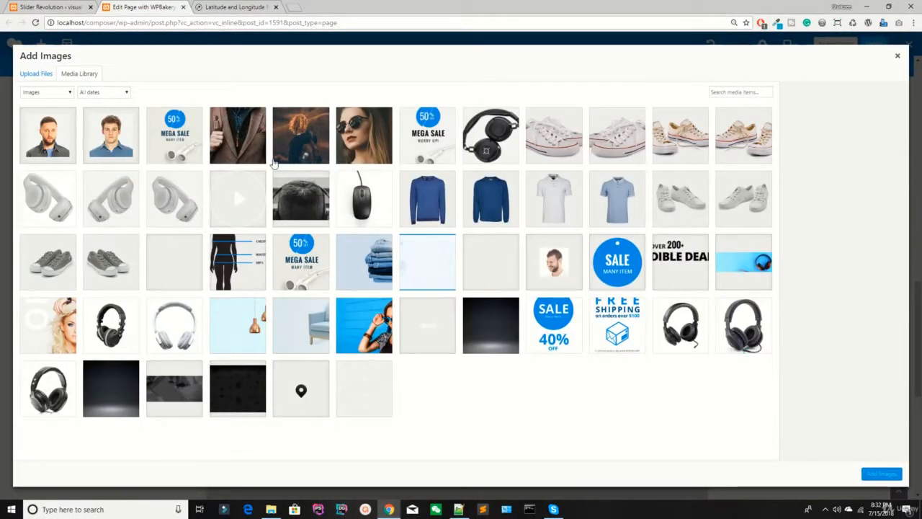
left_click(256, 146)
left_click(304, 148)
left_click(364, 137)
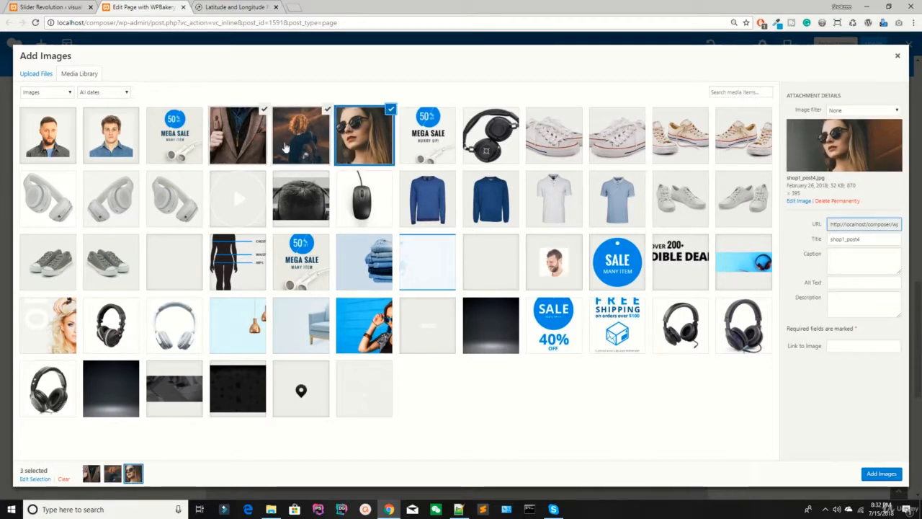
left_click(286, 148)
left_click(254, 148)
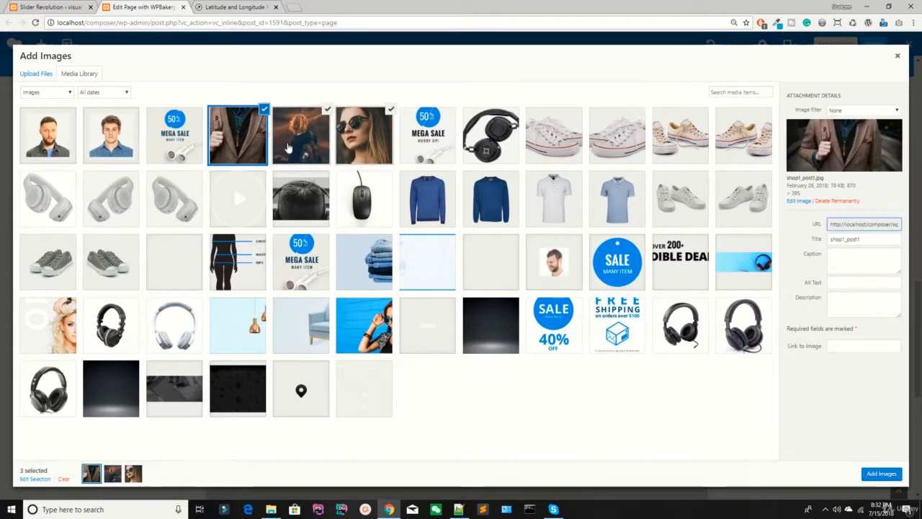
Include one white, one beige and one grey sneaker image in the selection and add the selected images to the gallery
left_click(542, 150)
left_click(622, 161)
left_click(666, 142)
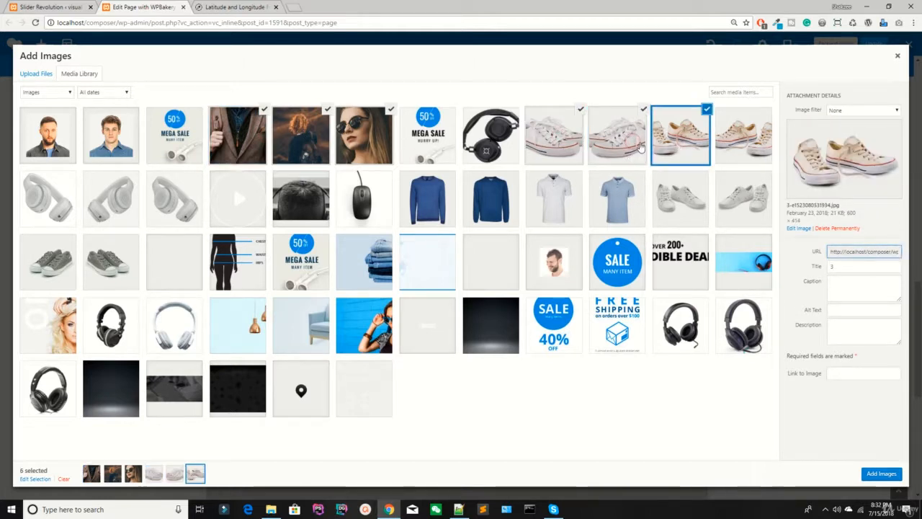
left_click(642, 158)
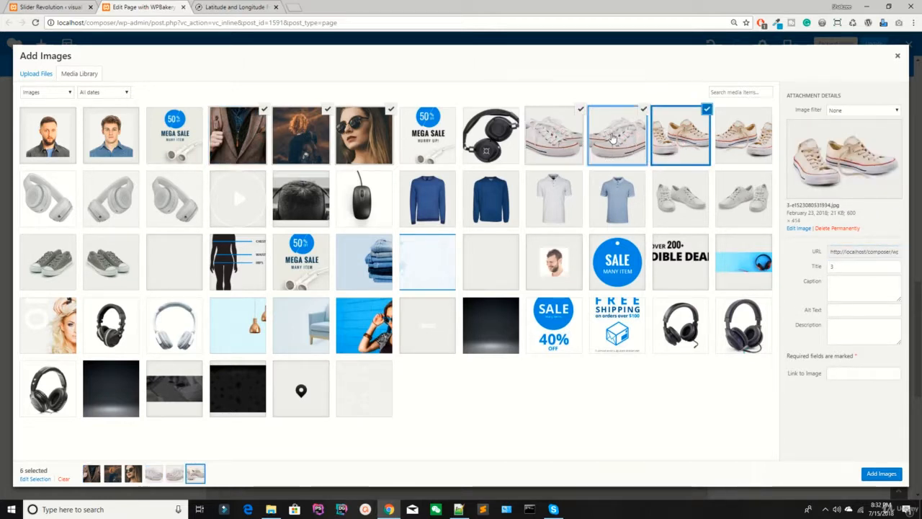
left_click(683, 217)
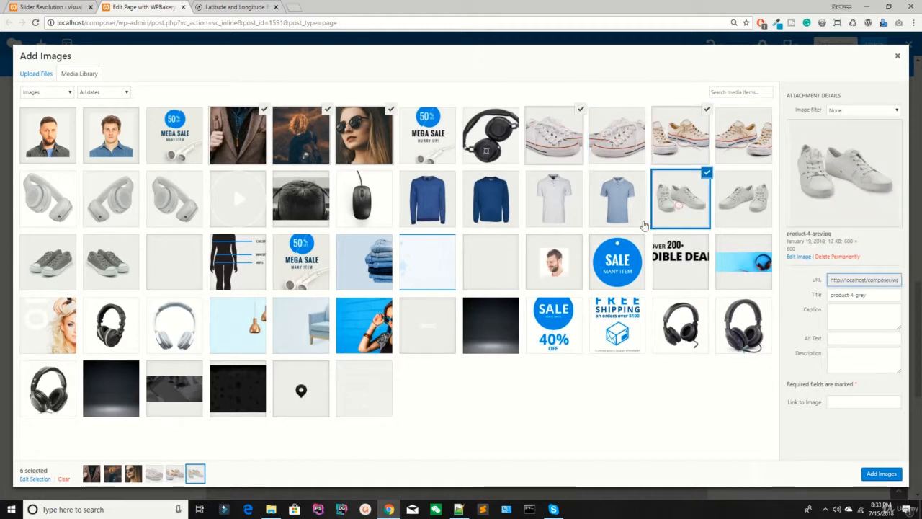
left_click(872, 473)
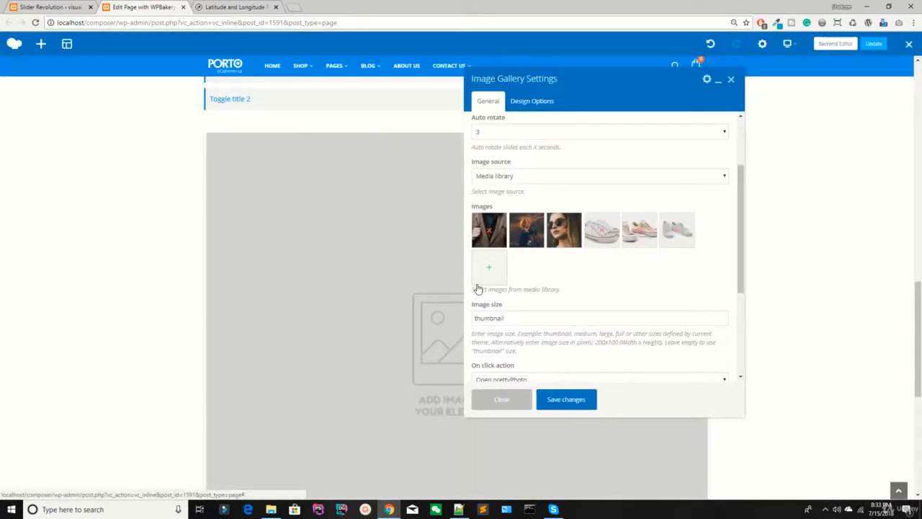
Remove the three photos of people from the gallery's images, keeping only the sneaker pictures
left_click(564, 229)
left_click(527, 229)
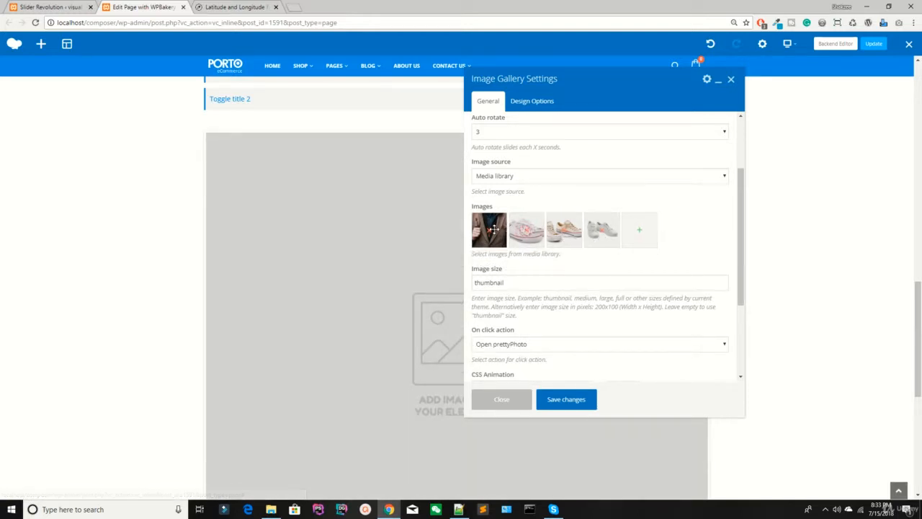
left_click(492, 229)
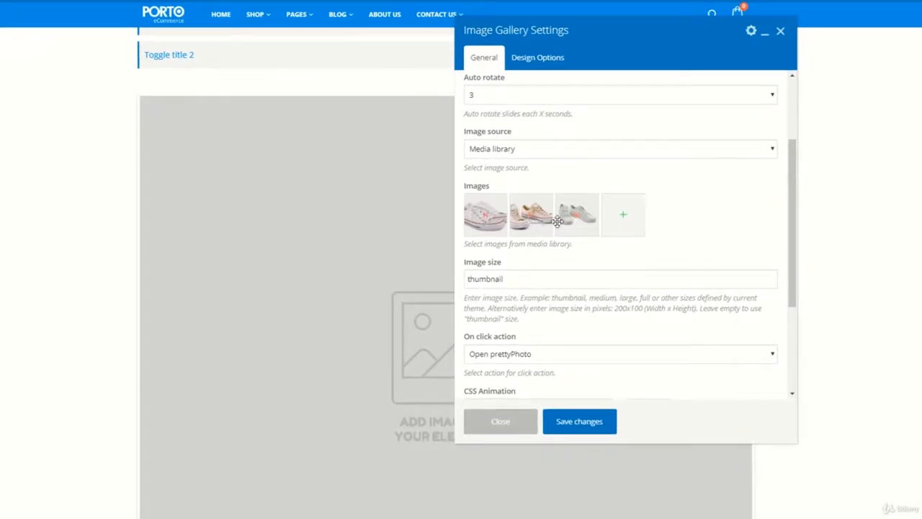
Keep Open prettyPhoto as the gallery's on click action with thumbnail image size, and save the gallery settings
scroll(576, 252, "down", 2)
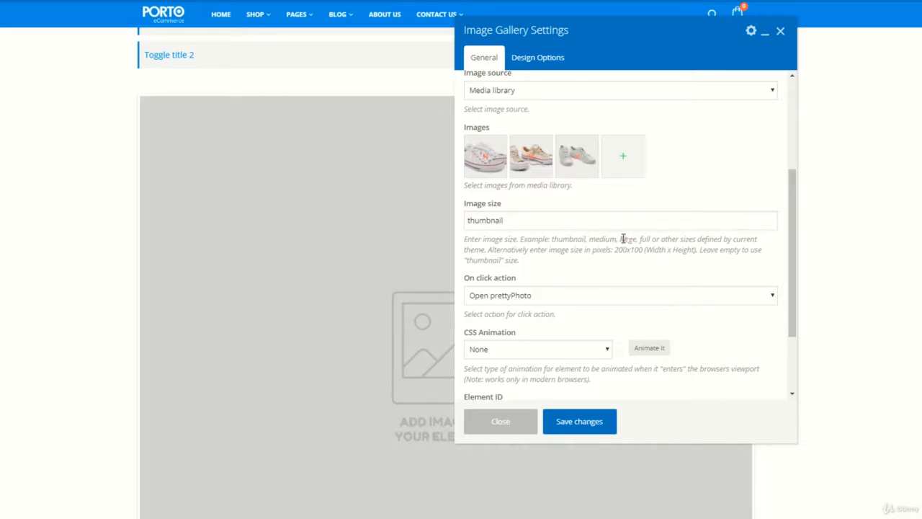
double_click(561, 238)
scroll(555, 248, "down", 1)
left_click(519, 239)
left_click(519, 239)
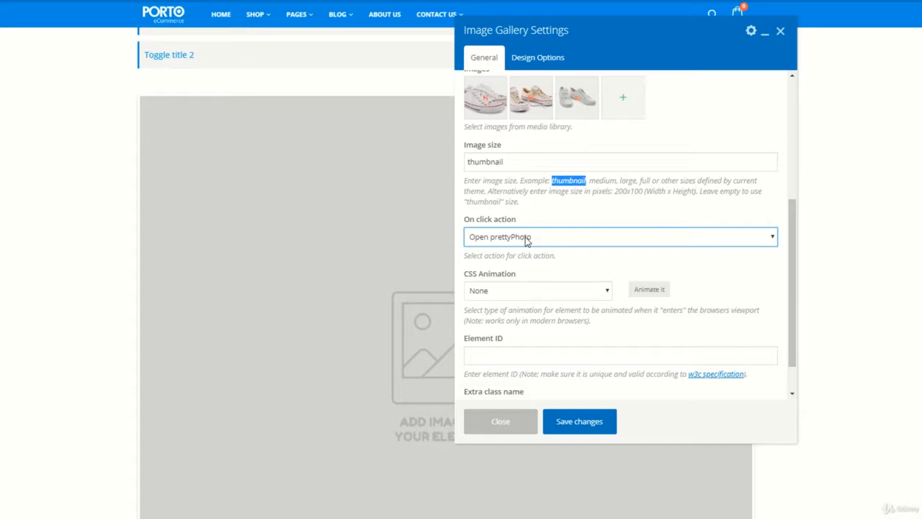
left_click(537, 219)
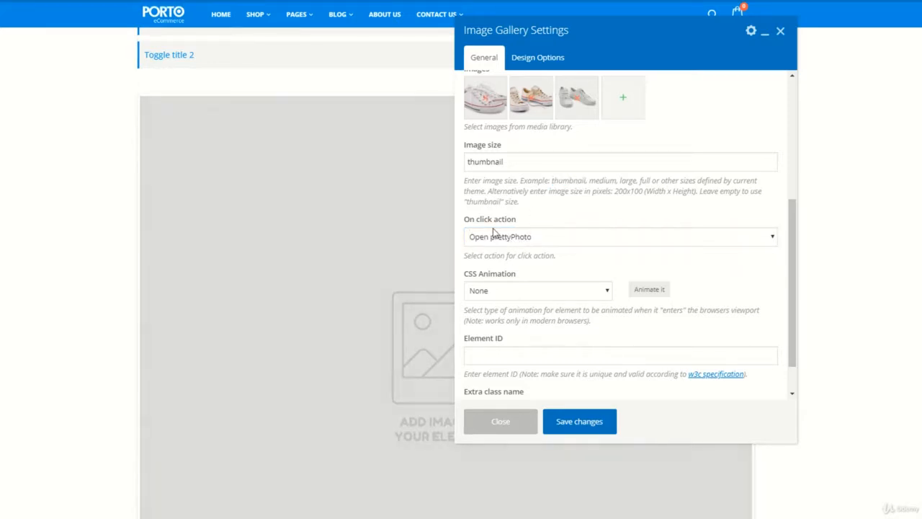
left_click(503, 241)
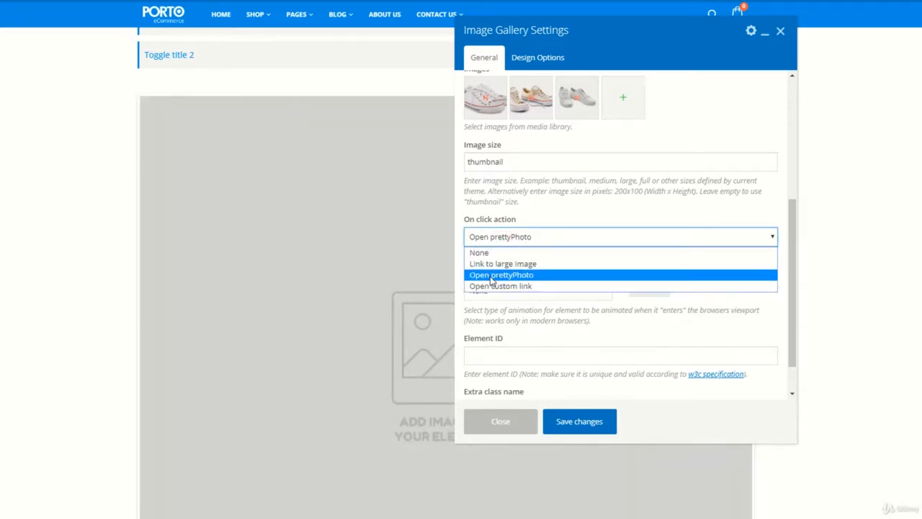
left_click(490, 274)
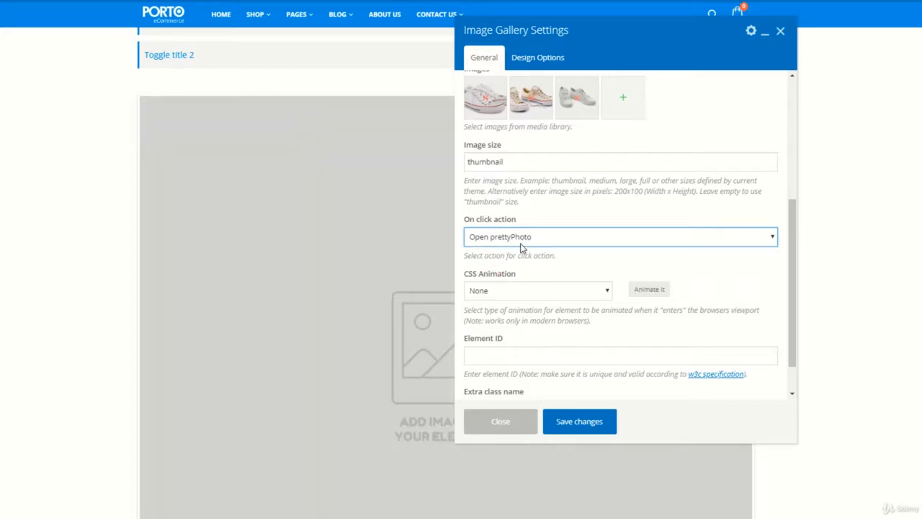
scroll(577, 295, "down", 1)
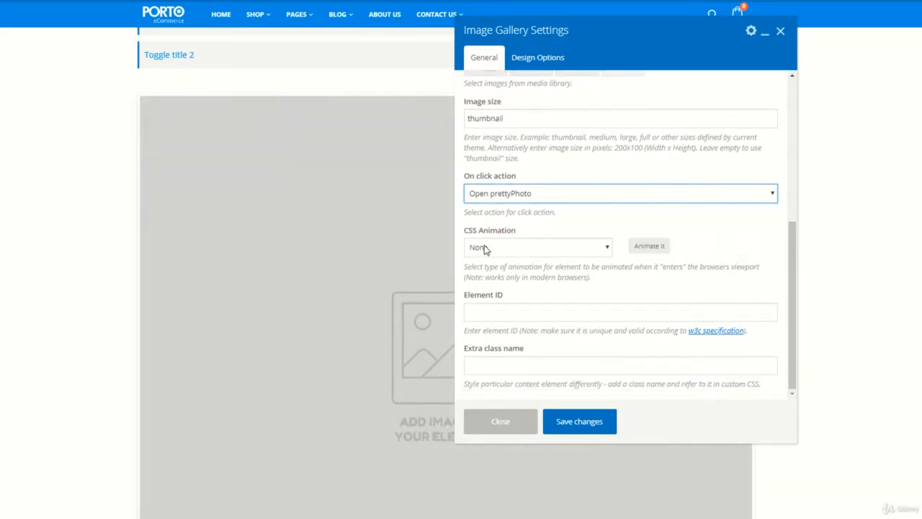
left_click(578, 424)
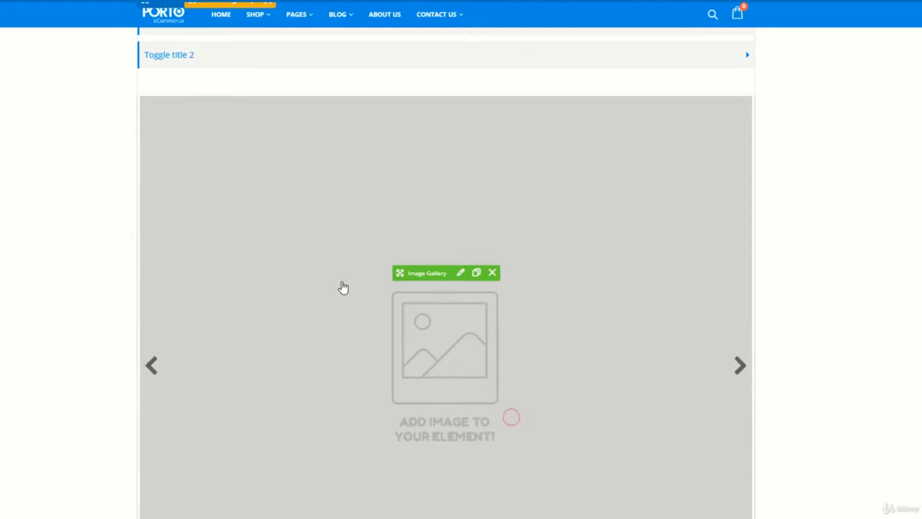
Test the image gallery on the page by advancing through its sneaker slides
scroll(342, 288, "up", 1)
scroll(360, 292, "down", 4)
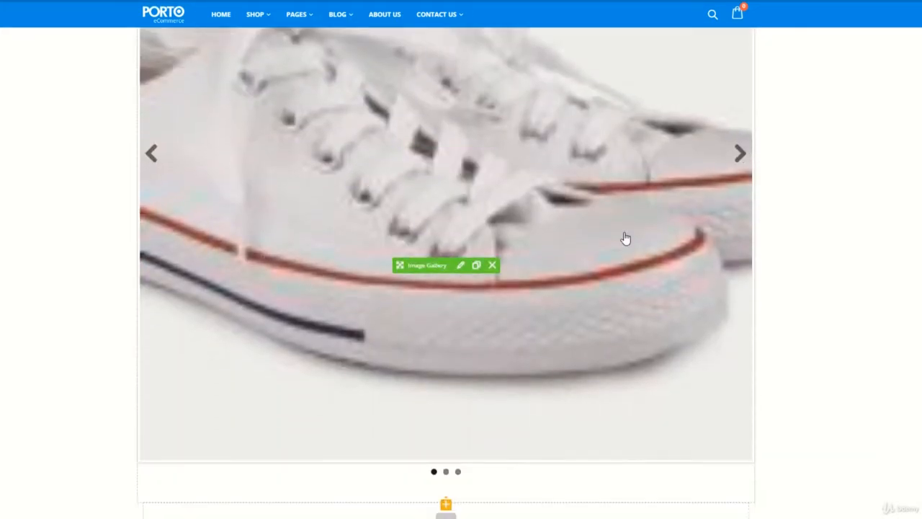
left_click(739, 151)
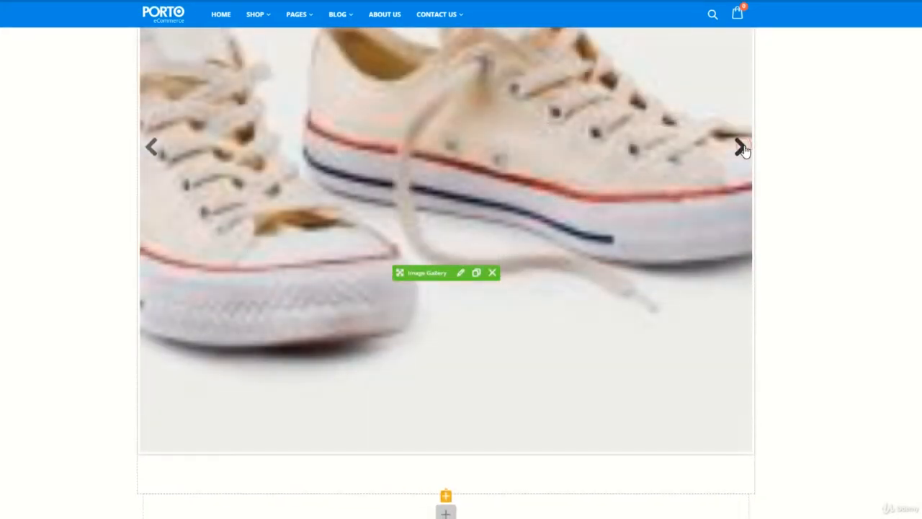
left_click(741, 149)
left_click(741, 149)
left_click(742, 149)
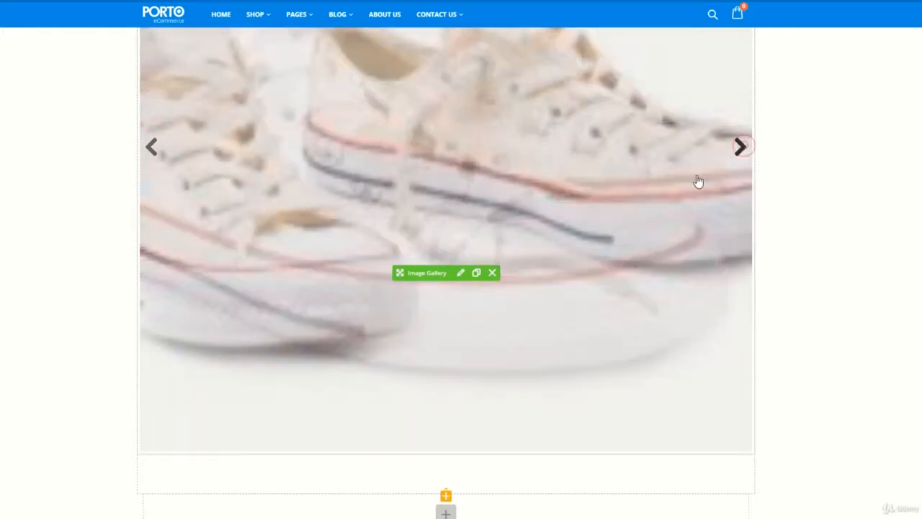
scroll(455, 236, "up", 2)
scroll(455, 236, "down", 2)
left_click(742, 149)
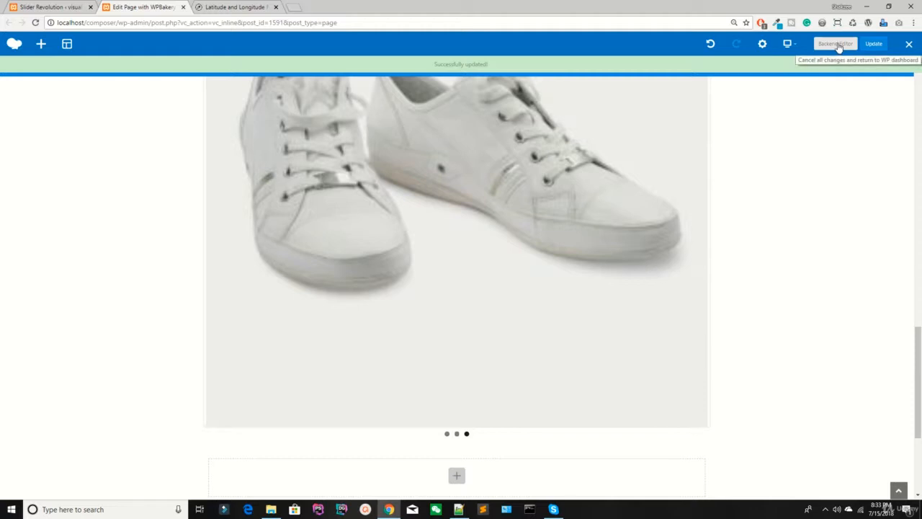
Switch to the backend editor and open a preview of the page's changes
left_click(838, 46)
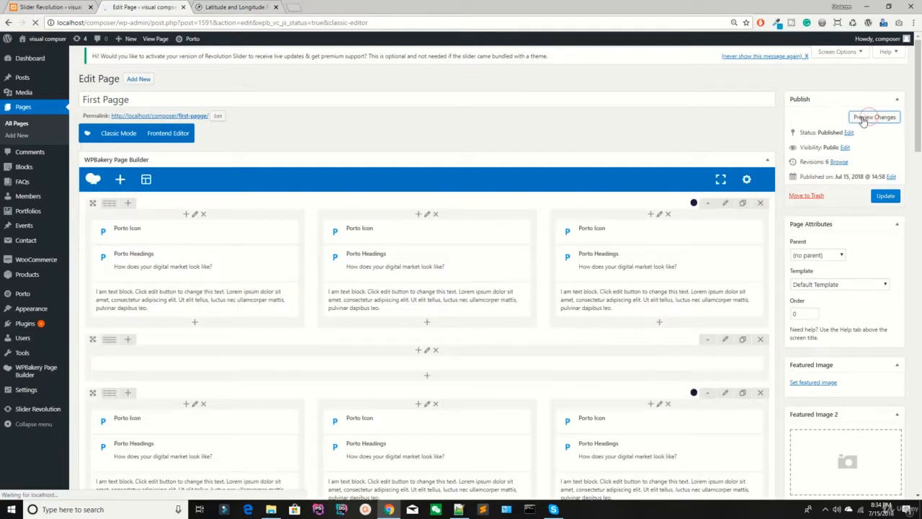
left_click(864, 119)
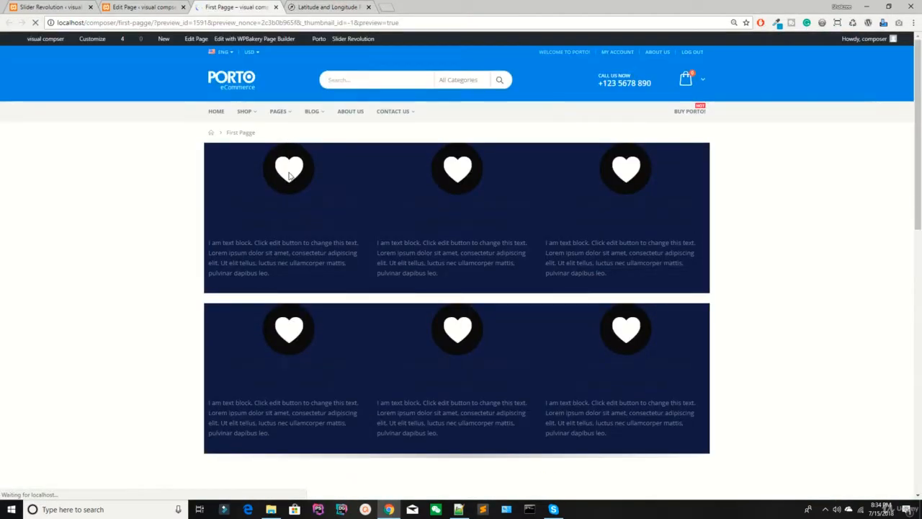
Find the image gallery in the page preview, show its second slide and open an image in the lightbox
scroll(290, 177, "down", 10)
scroll(290, 177, "down", 5)
scroll(400, 265, "up", 3)
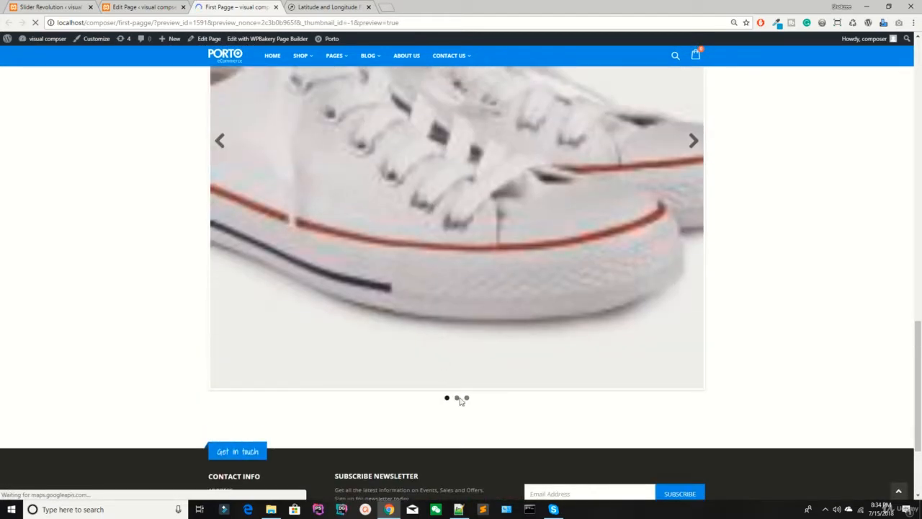
left_click(461, 401)
left_click(369, 286)
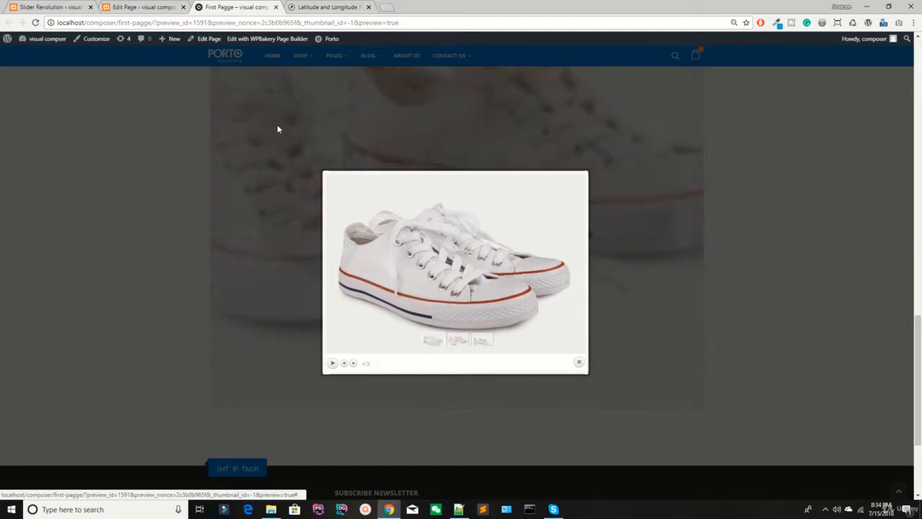
Return to the page editor, keep the image gallery as Flex slider fade, set its on click action to Link to large image and save
key("ctrl+shift+Tab")
scroll(350, 282, "down", 10)
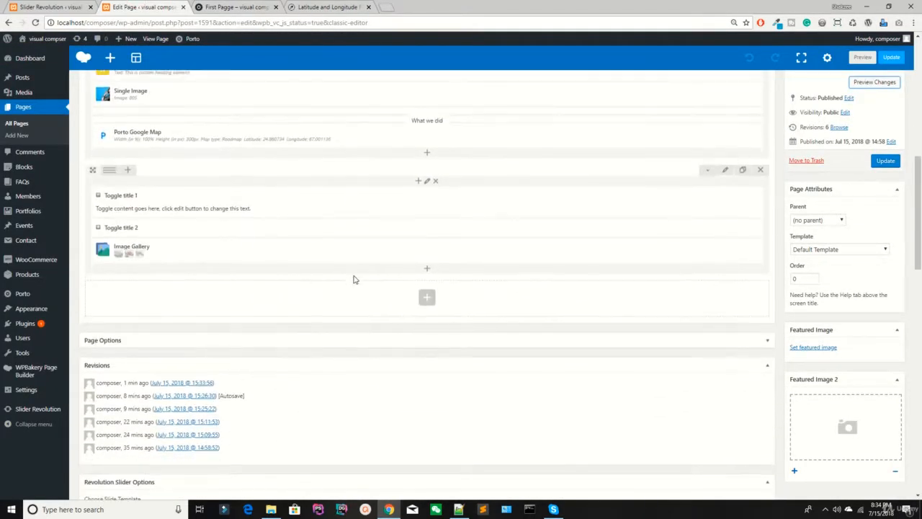
left_click(439, 251)
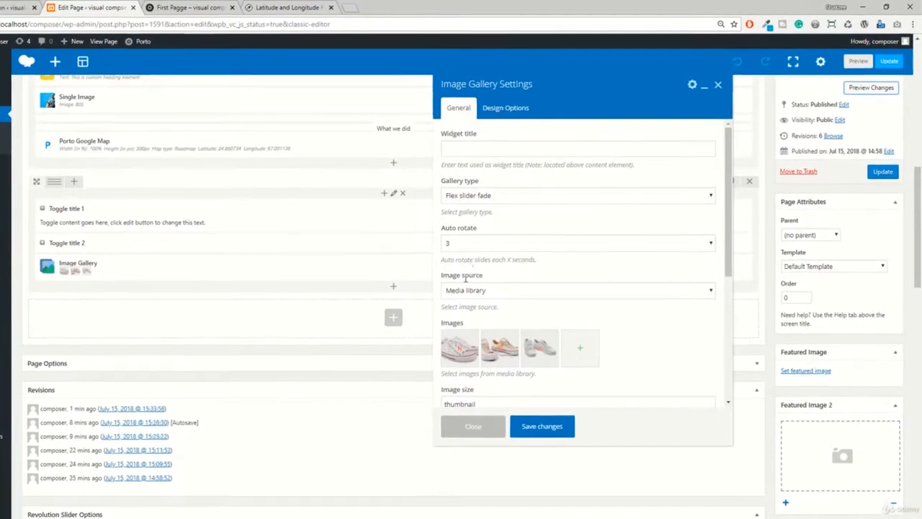
left_click(494, 273)
left_click(464, 198)
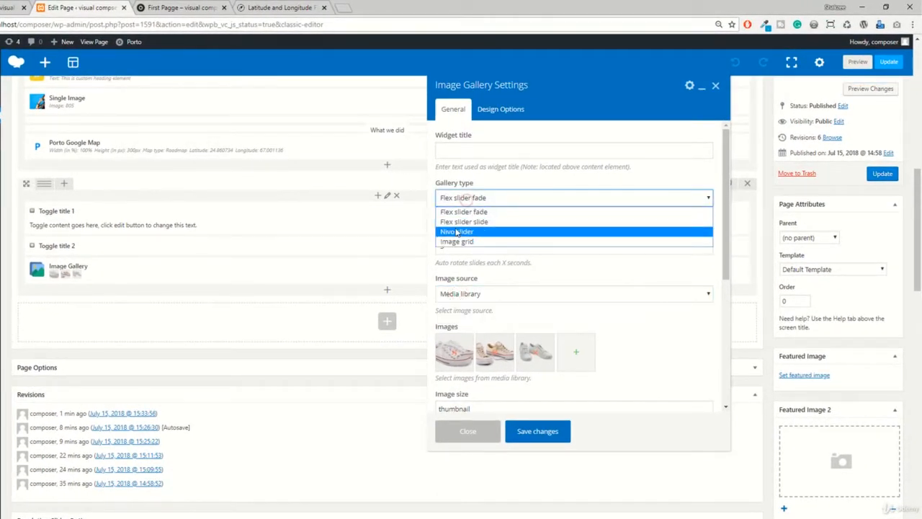
left_click(460, 213)
scroll(469, 267, "down", 2)
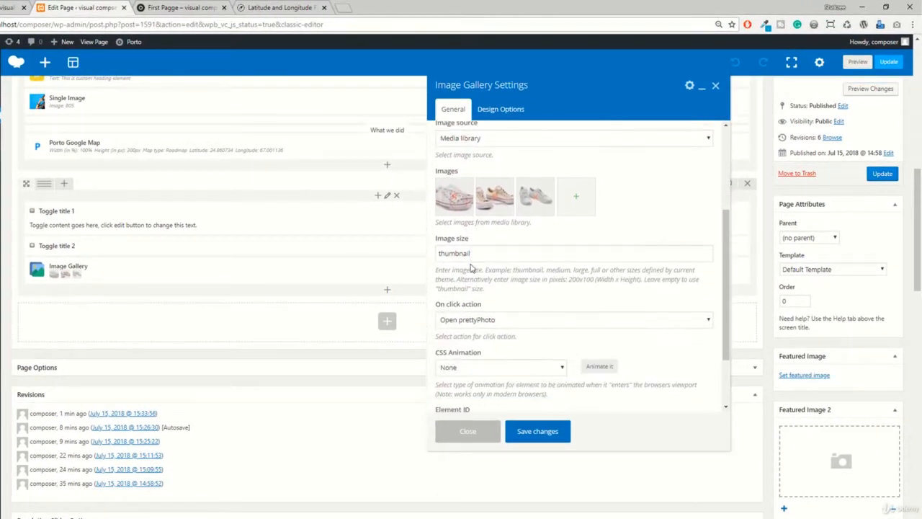
left_click(488, 320)
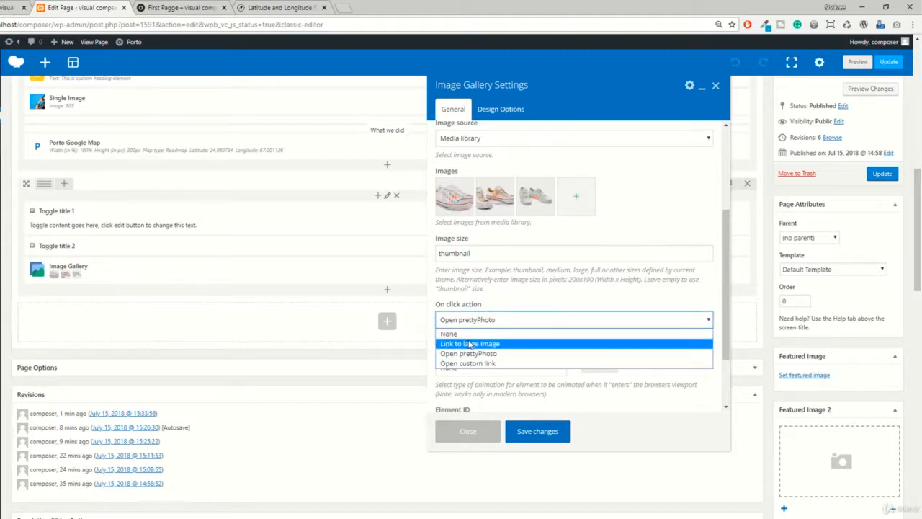
left_click(465, 344)
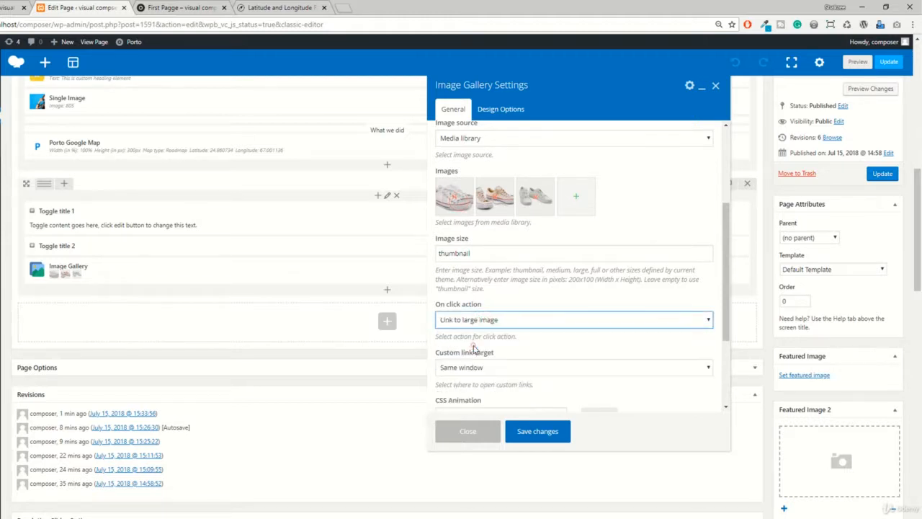
left_click(537, 431)
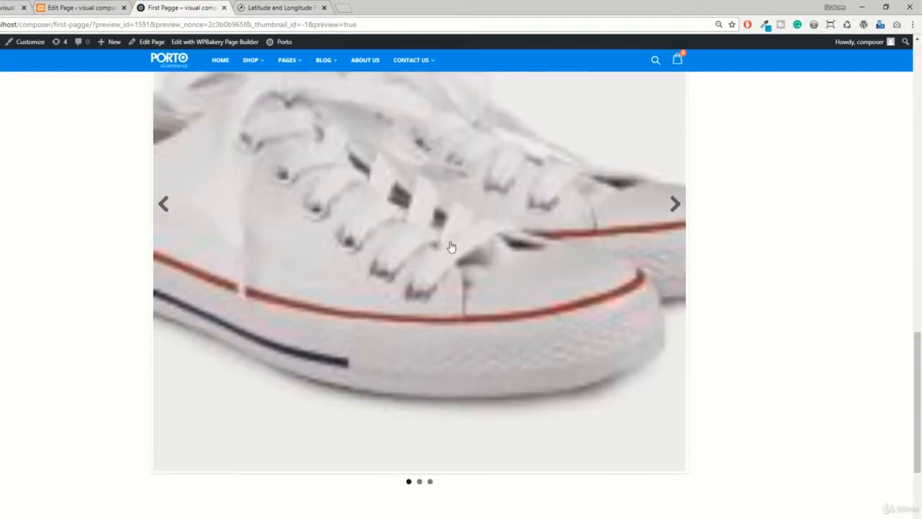
Open a gallery image in the page preview, close the lightbox and return to the page editor
left_click(411, 264)
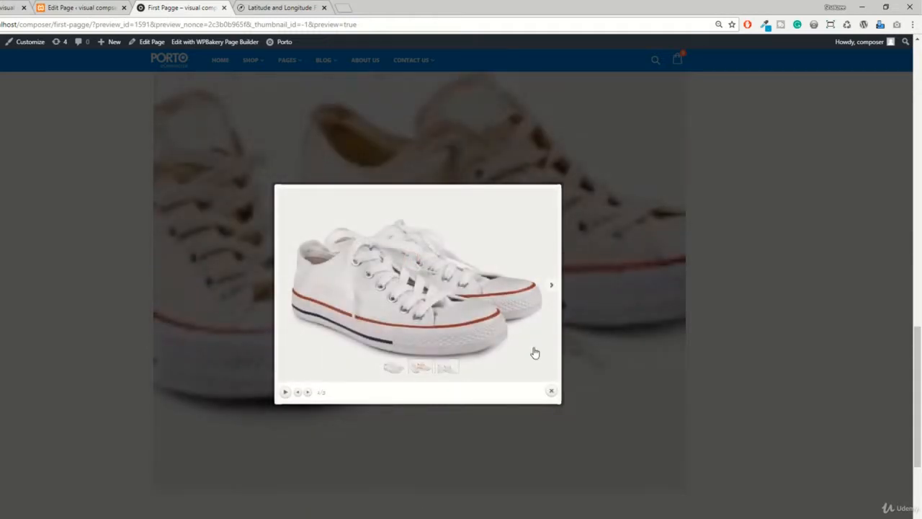
left_click(549, 391)
left_click(72, 7)
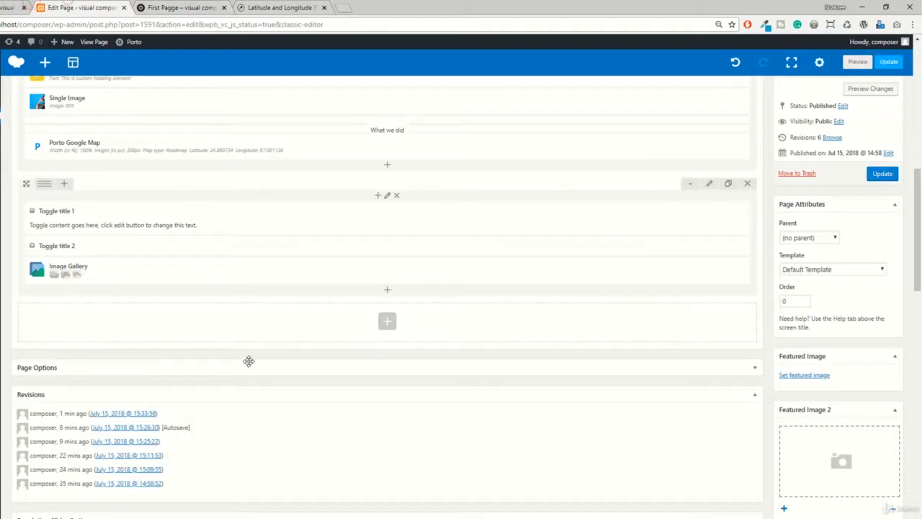
Add an Image Carousel content element below the image gallery and review its general settings
left_click(388, 291)
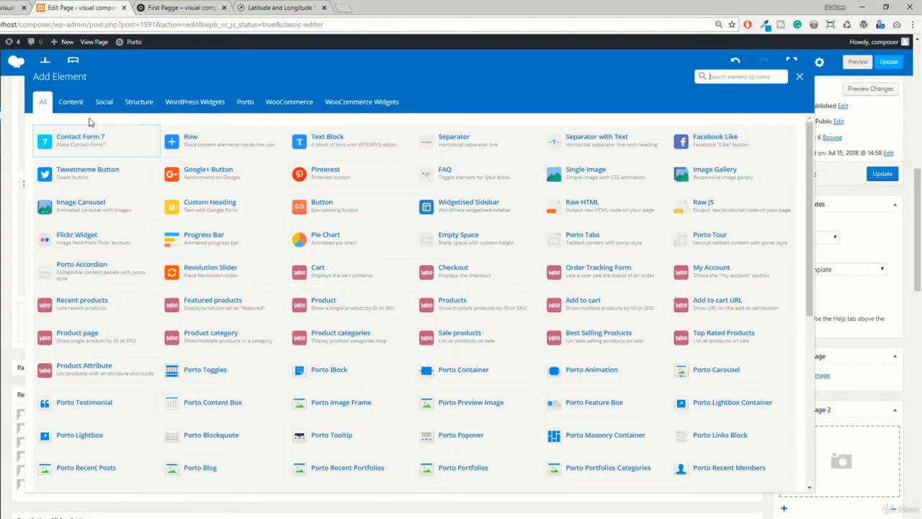
left_click(70, 102)
left_click(335, 173)
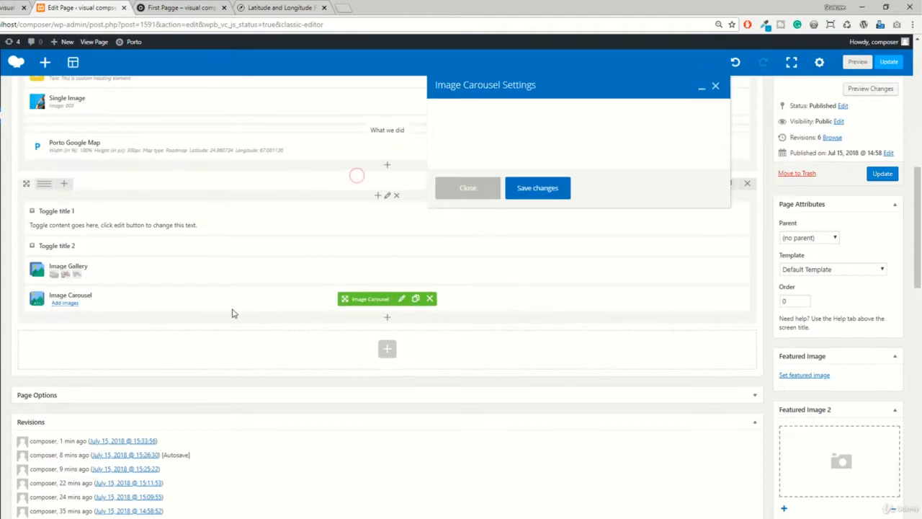
scroll(638, 237, "down", 5)
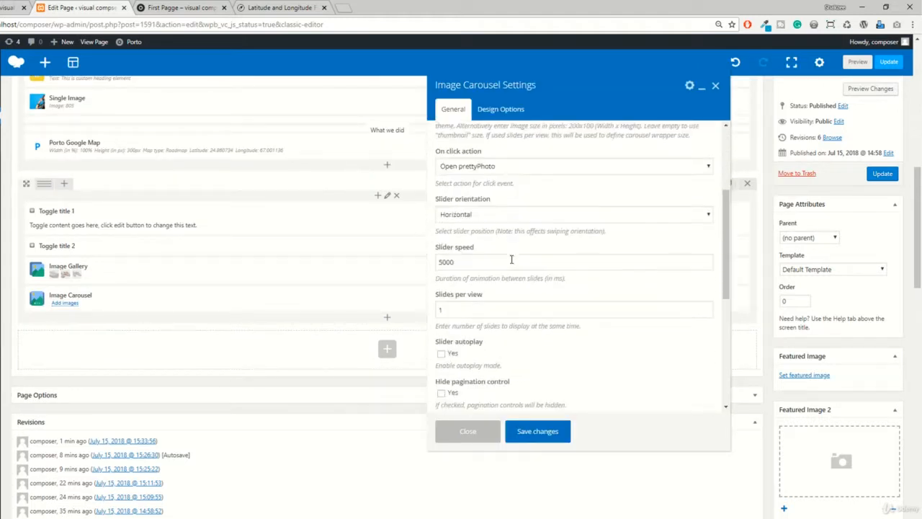
scroll(520, 286, "up", 5)
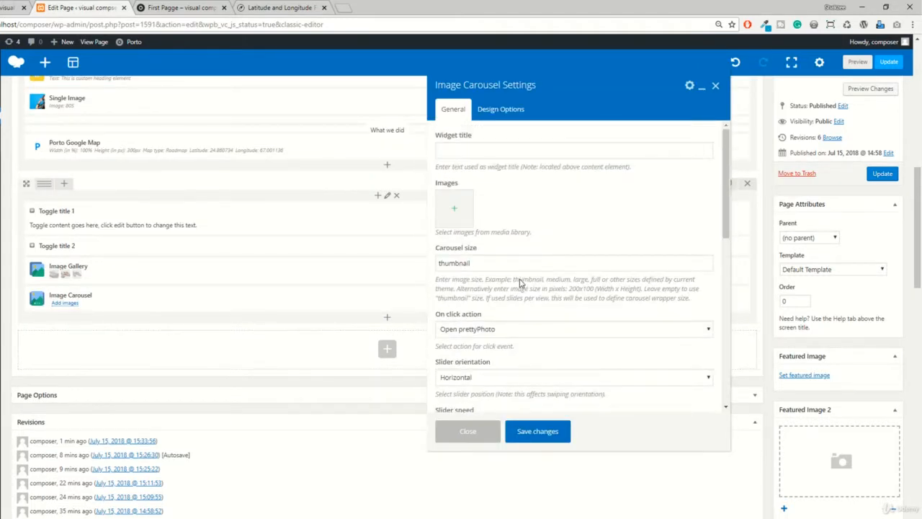
scroll(520, 281, "up", 3)
Add the white headphones, grey sneakers and black mouse images from the media library to the carousel
left_click(454, 210)
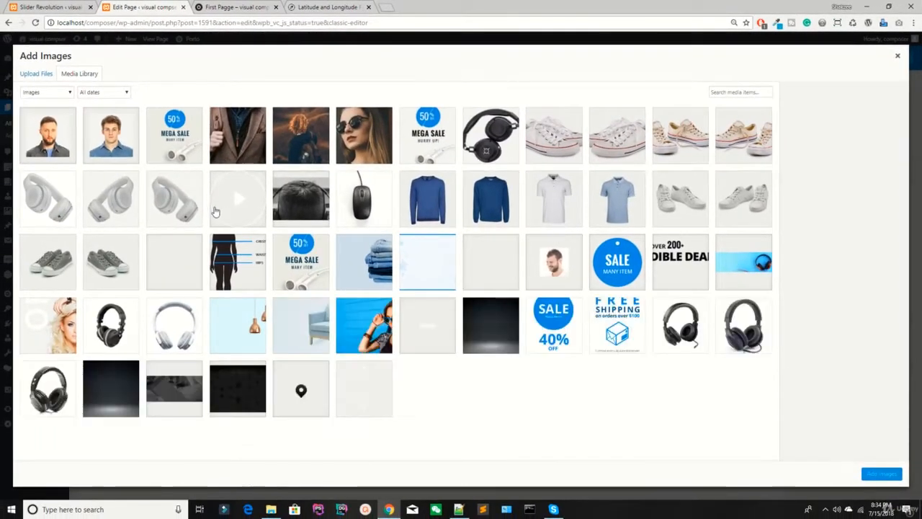
left_click(148, 199)
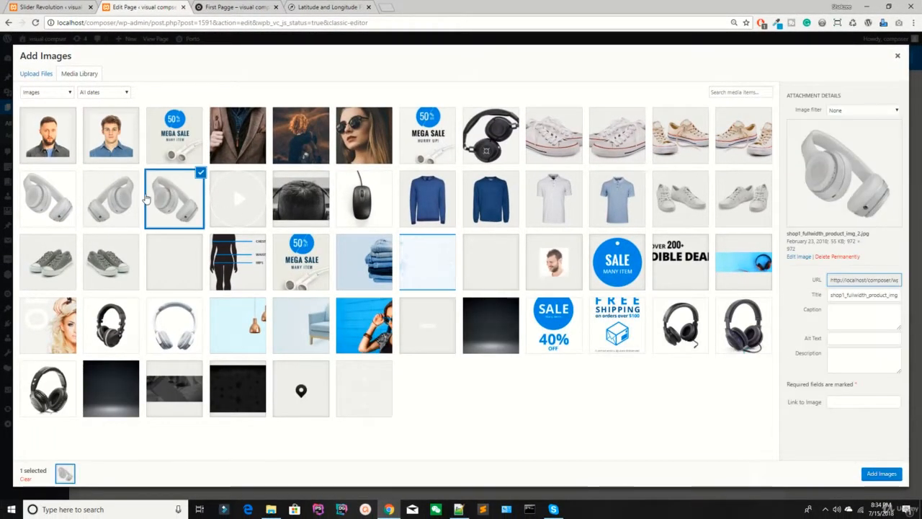
left_click(109, 272)
left_click(362, 207)
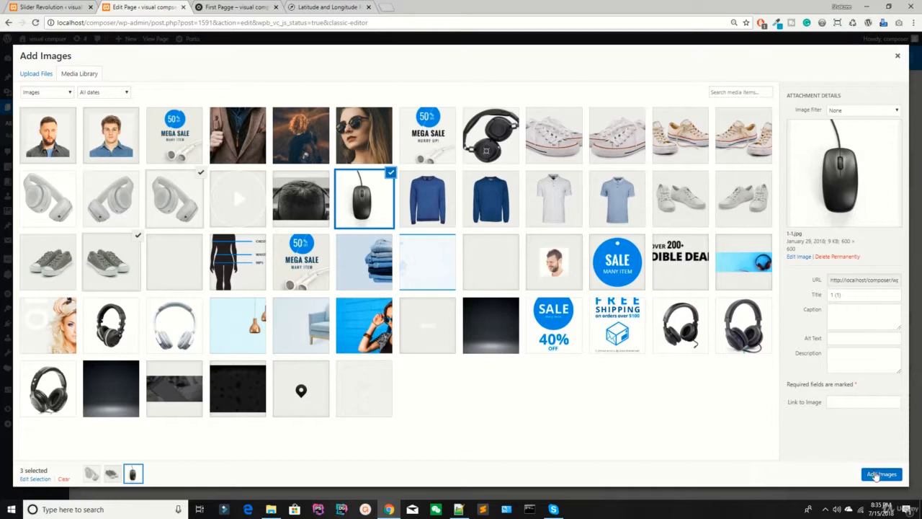
left_click(882, 474)
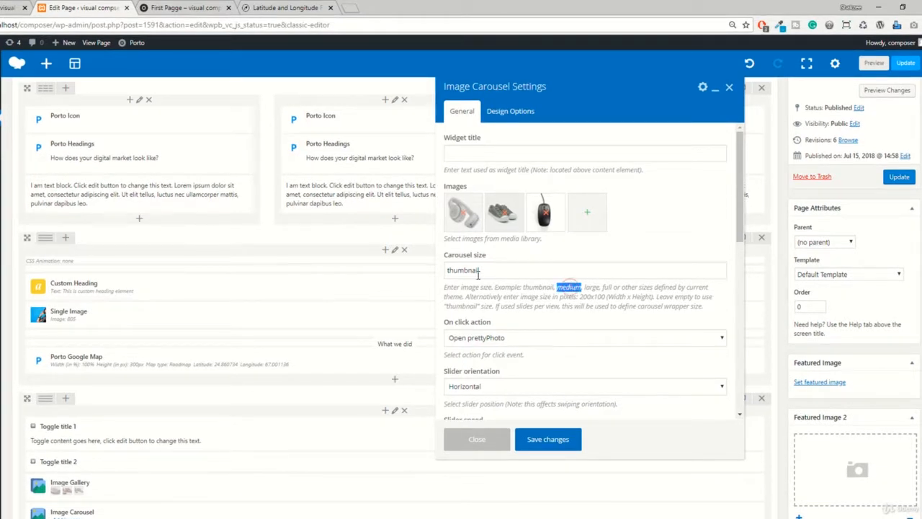
double_click(478, 271)
type("67.001136")
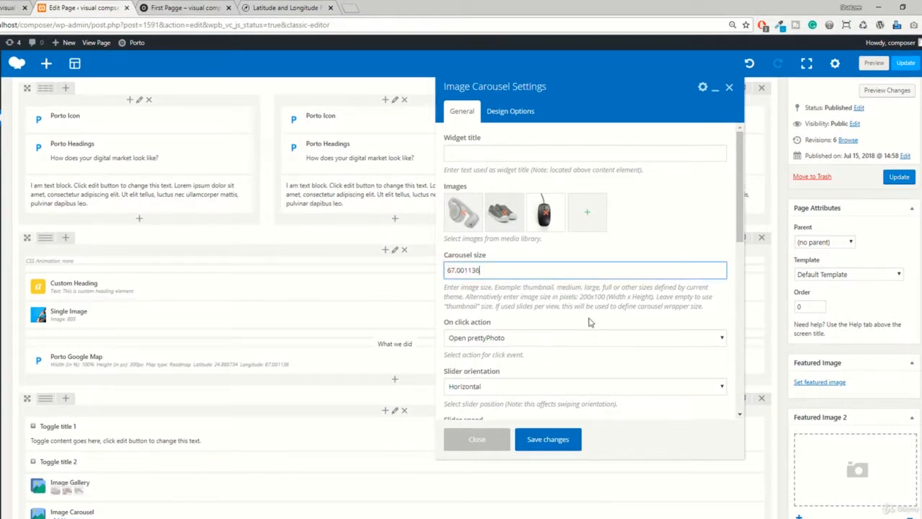
key("ctrl+z")
Set the carousel size to medium
left_click(567, 287)
left_click(464, 271)
double_click(464, 271)
type("medium")
Keep Open prettyPhoto as the carousel's on click action and Horizontal as its slider orientation, and save the carousel settings
scroll(481, 288, "down", 1)
left_click(481, 287)
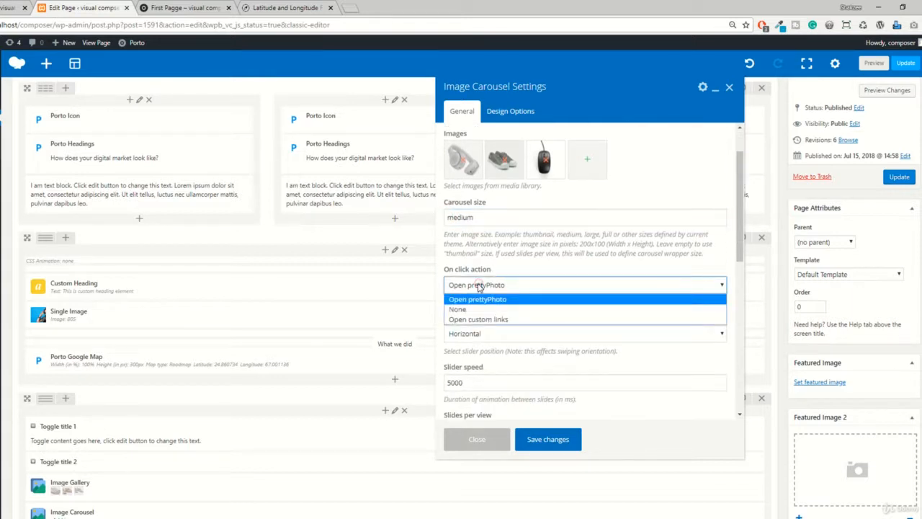
left_click(490, 271)
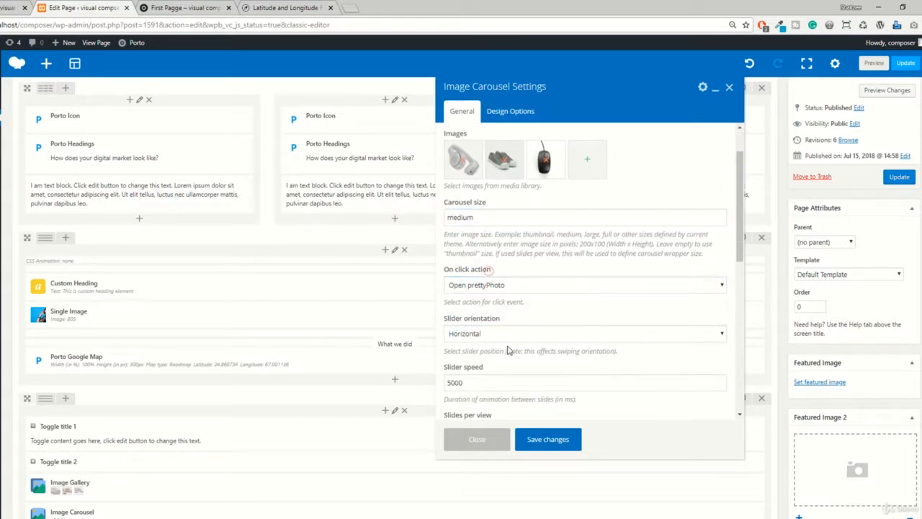
left_click(482, 334)
left_click(482, 334)
left_click(480, 334)
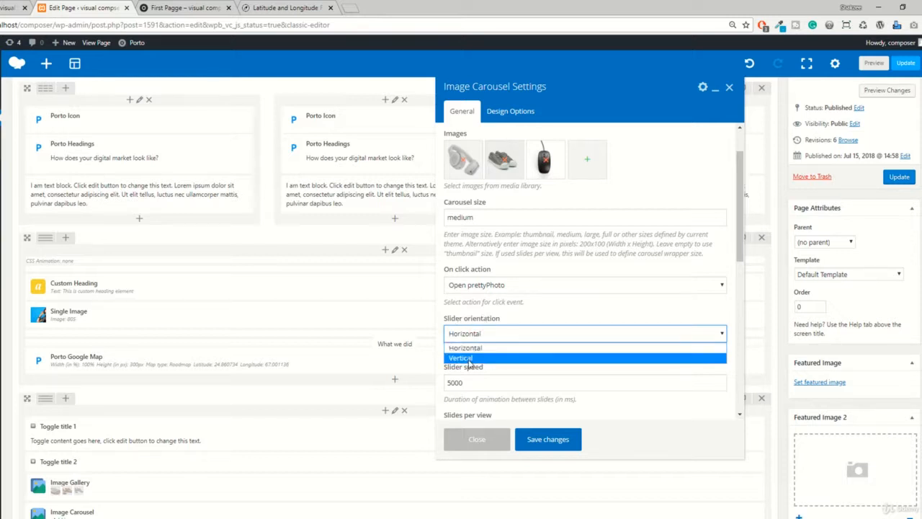
left_click(545, 438)
left_click(546, 438)
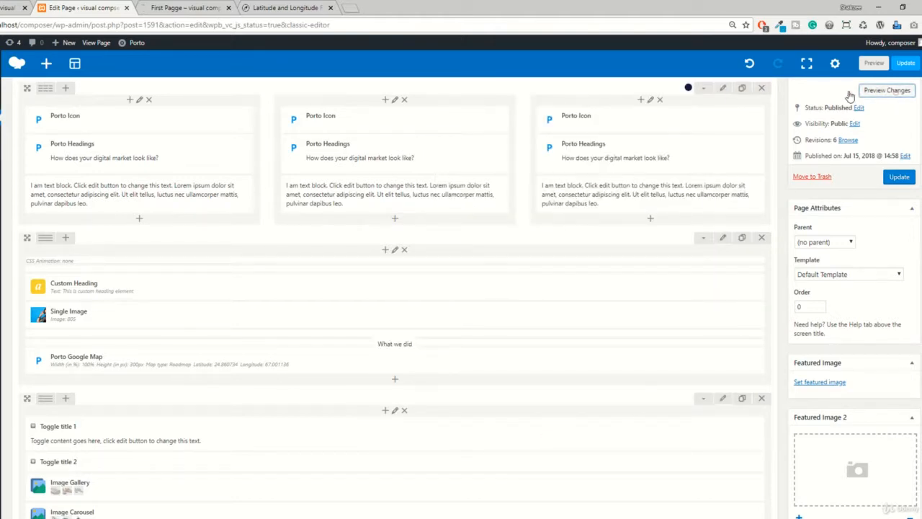
Preview the page's changes and page through the image carousel to its second and third slides
left_click(237, 6)
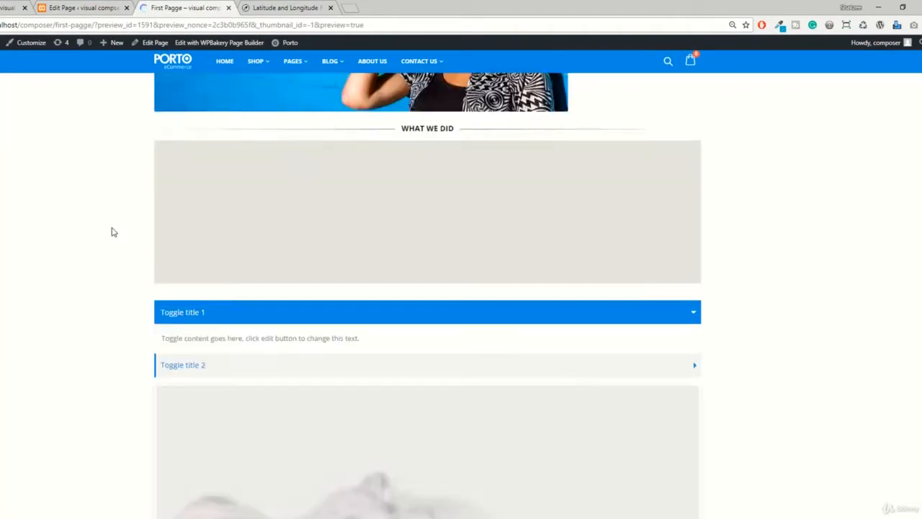
scroll(112, 232, "down", 6)
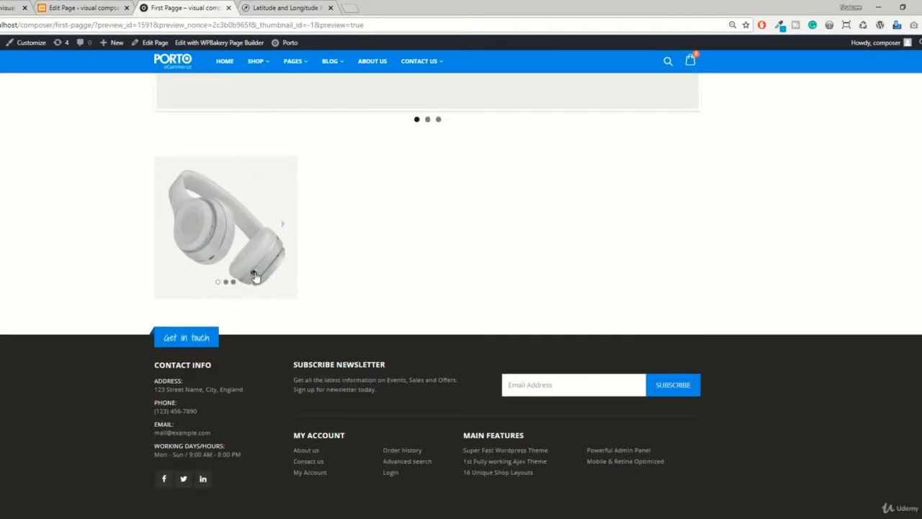
left_click(226, 282)
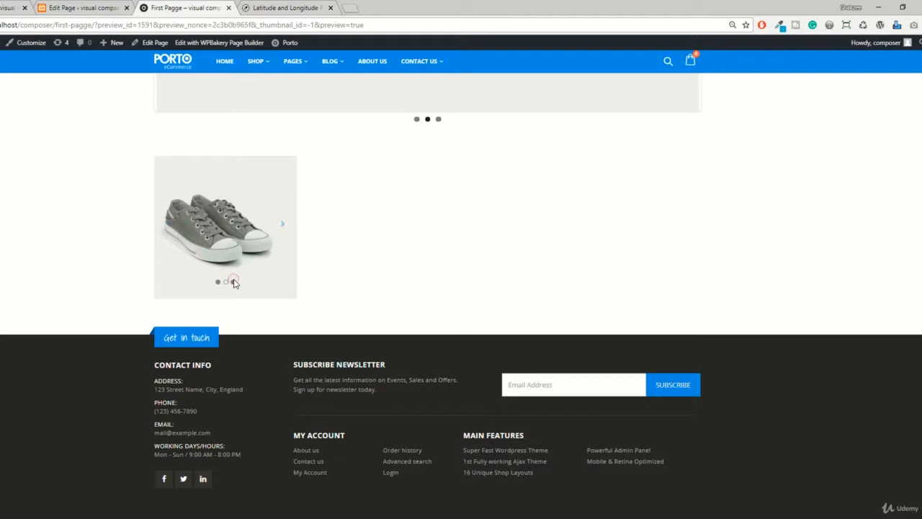
left_click(233, 282)
Compare the image gallery and image carousel elements in the editor with how they appear in the page preview
key("ctrl+shift+Tab")
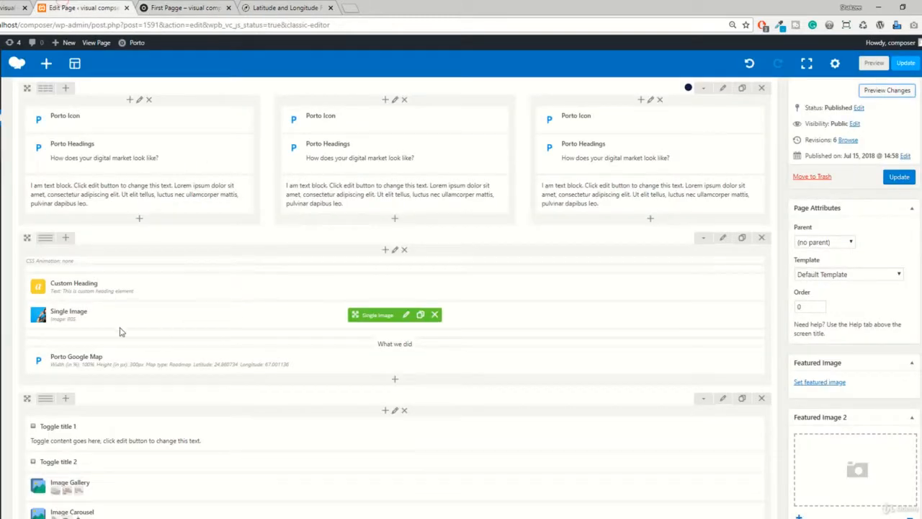
scroll(217, 317, "down", 2)
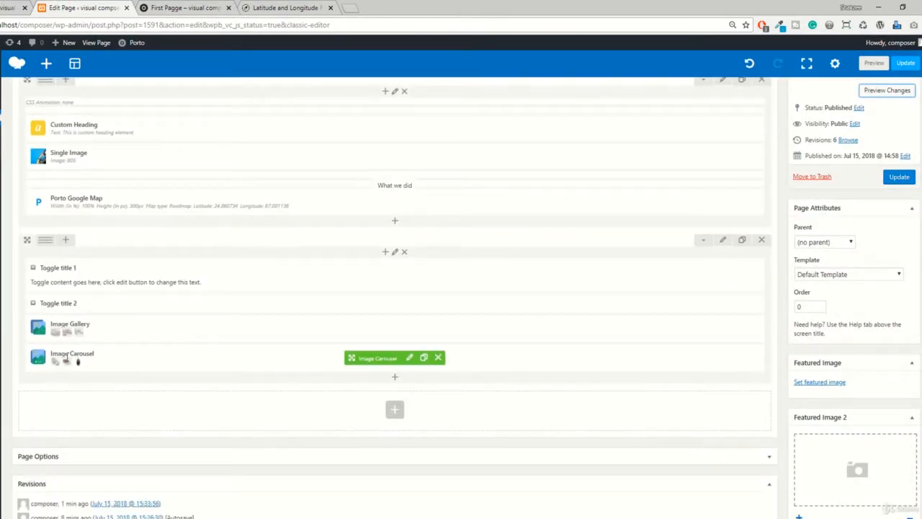
key("ctrl+Tab")
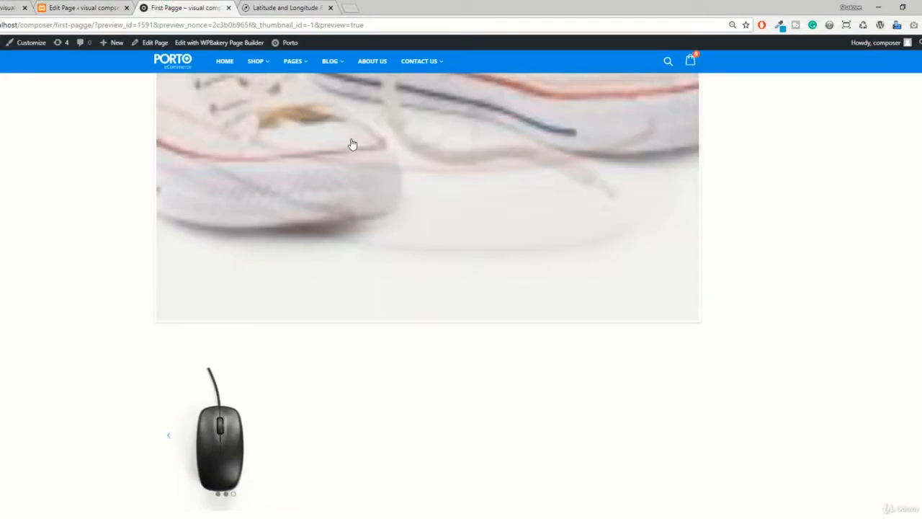
left_click(67, 5)
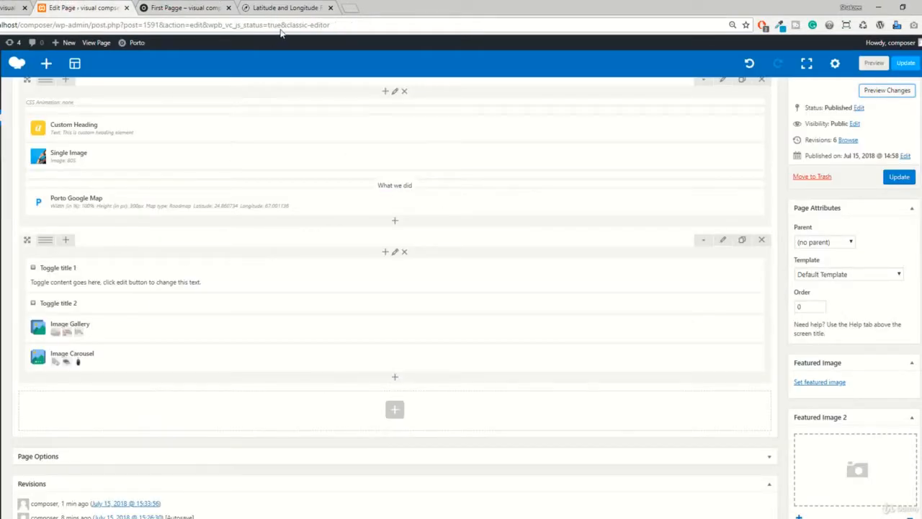
key("ctrl+Tab")
key("ctrl+shift+Tab")
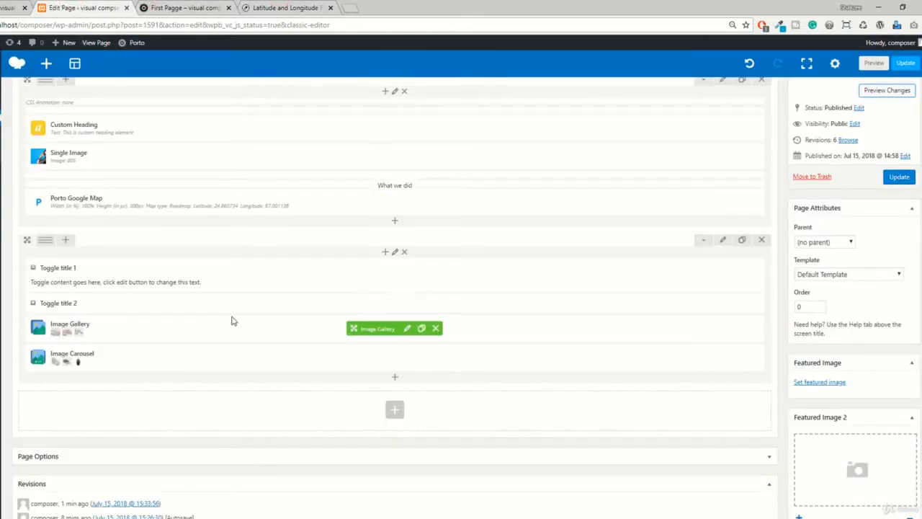
Add a Button content element below the image carousel and set its text to "Click me"
left_click(396, 380)
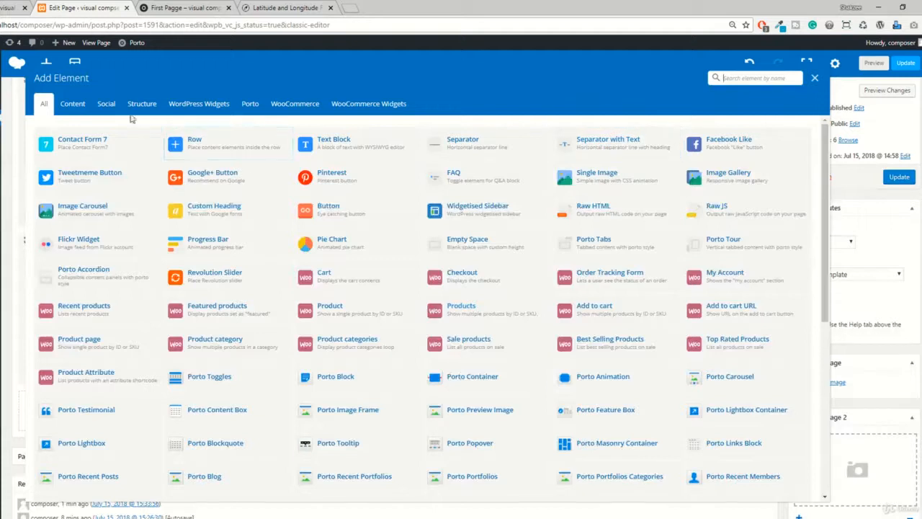
left_click(72, 106)
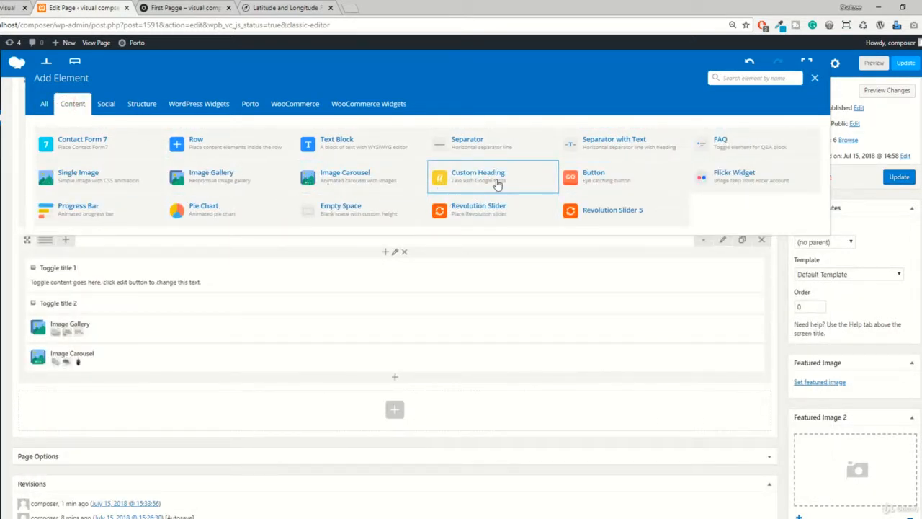
left_click(594, 177)
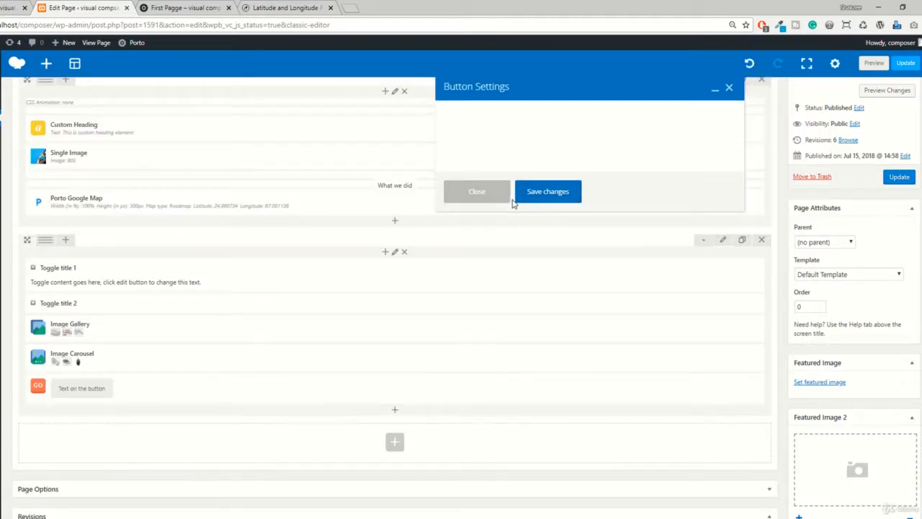
left_click_drag(530, 157, 433, 152)
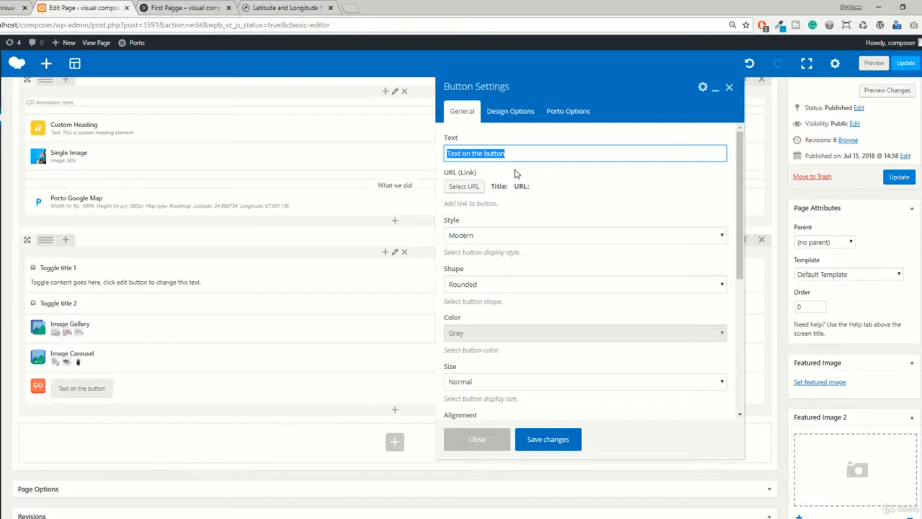
type("Click me")
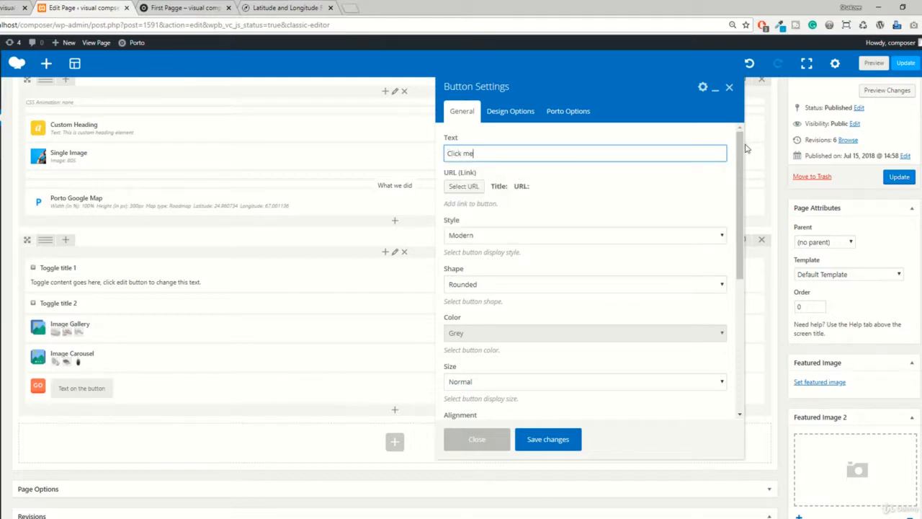
Review the button's style and shape options, keeping Modern as the style and Rounded as the shape
left_click(730, 182)
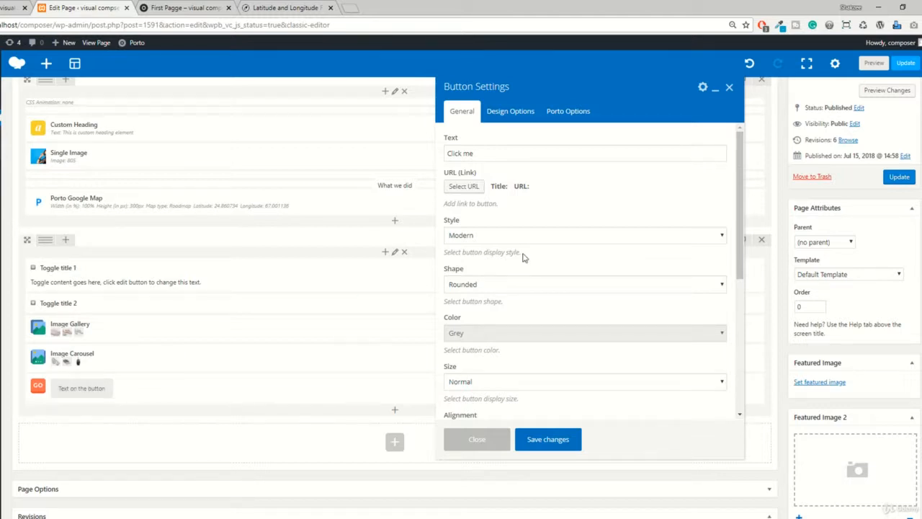
left_click(492, 237)
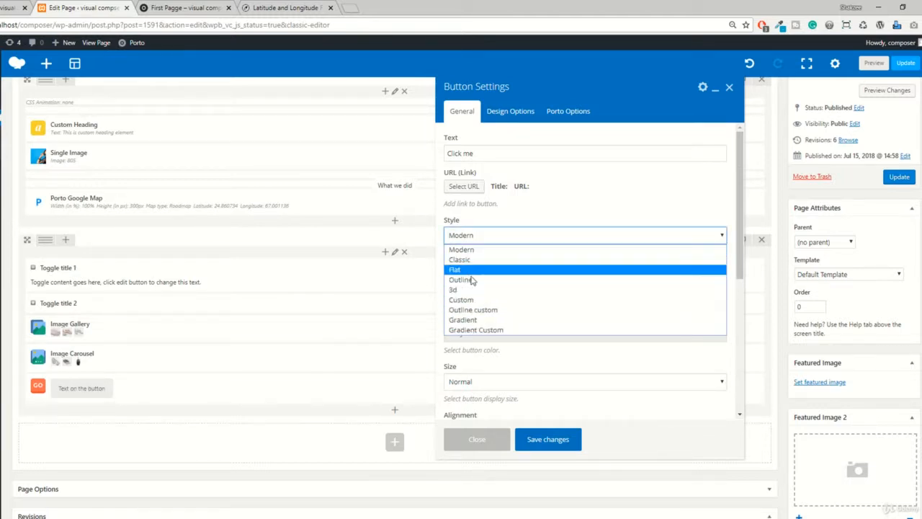
left_click(509, 206)
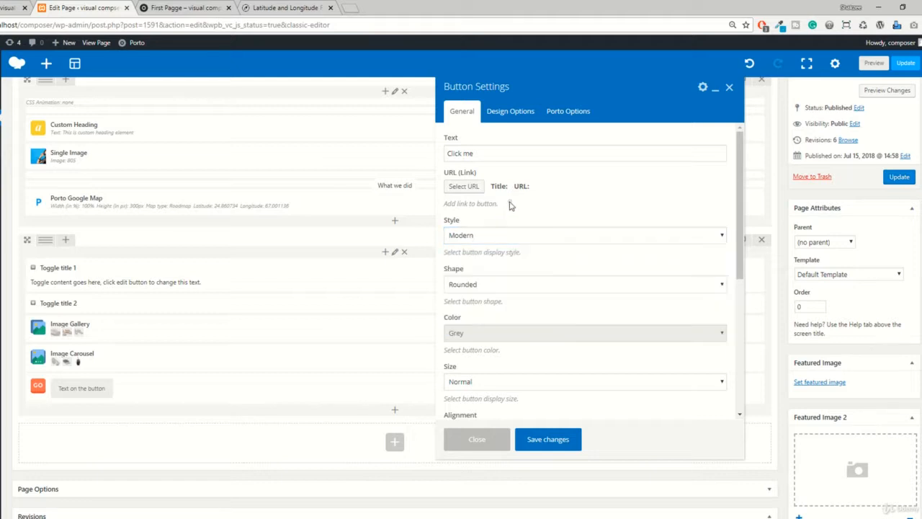
left_click(472, 235)
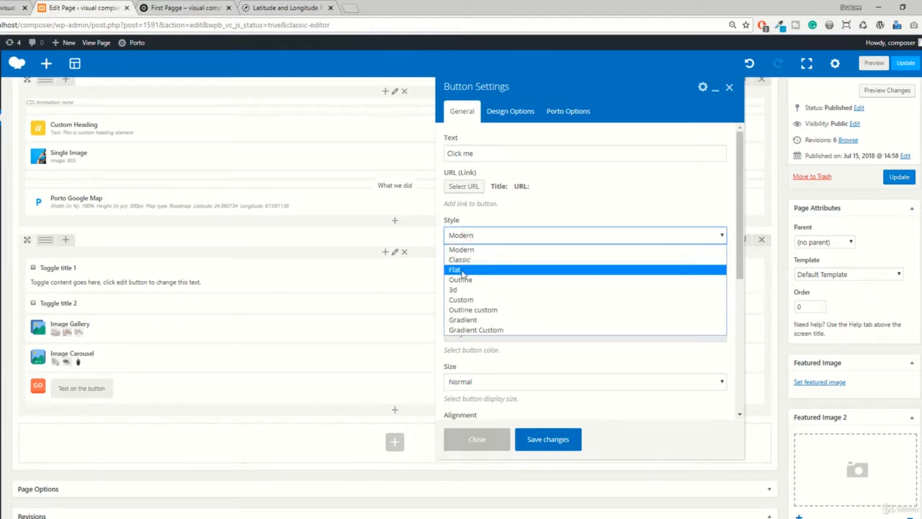
left_click(506, 228)
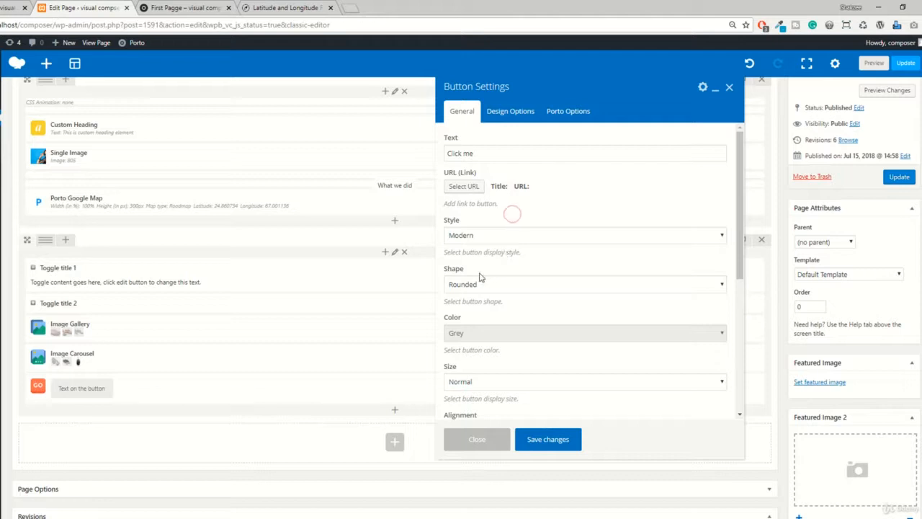
scroll(472, 242, "down", 1)
left_click(481, 229)
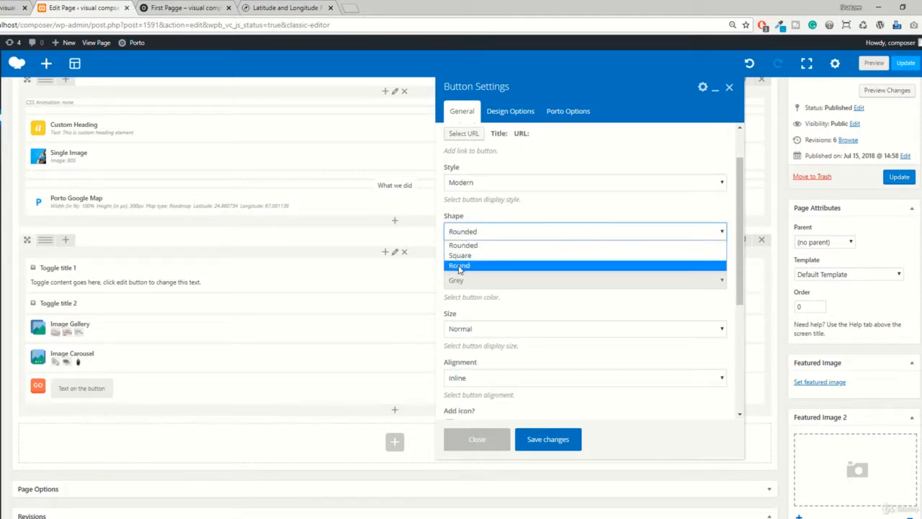
left_click(462, 245)
left_click(464, 231)
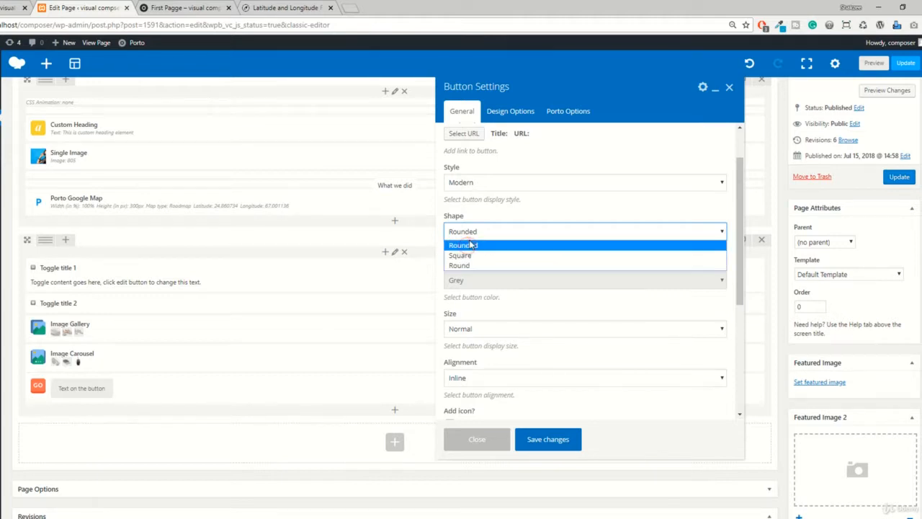
left_click(537, 200)
Set the button's color to Green, its size to Large and its alignment to Center
scroll(537, 200, "down", 1)
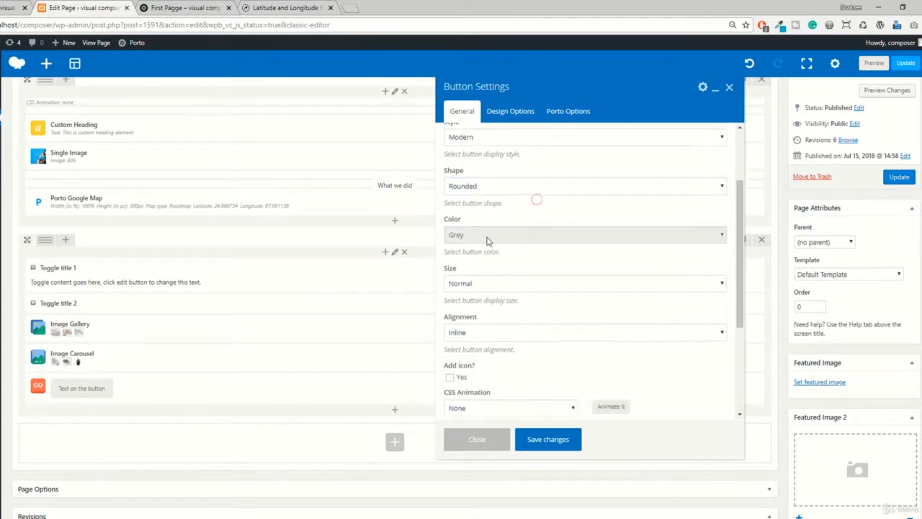
left_click(479, 229)
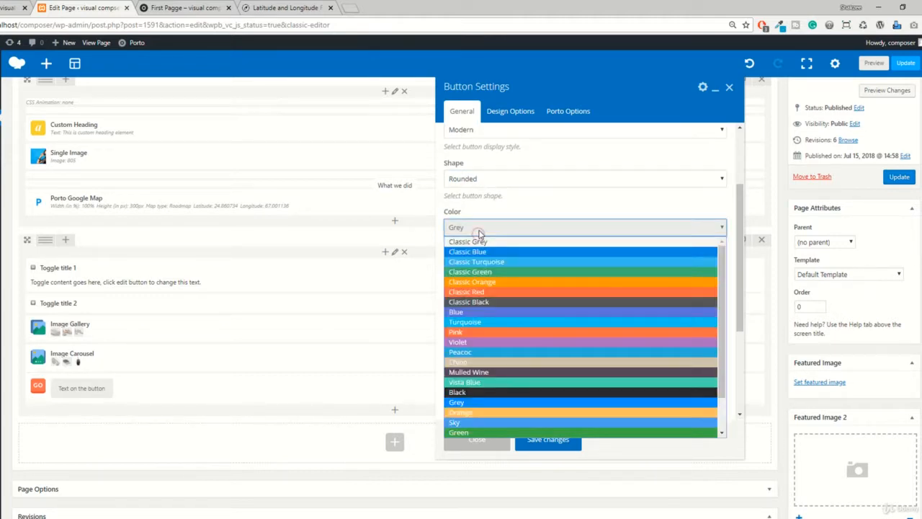
left_click(458, 432)
scroll(481, 286, "down", 1)
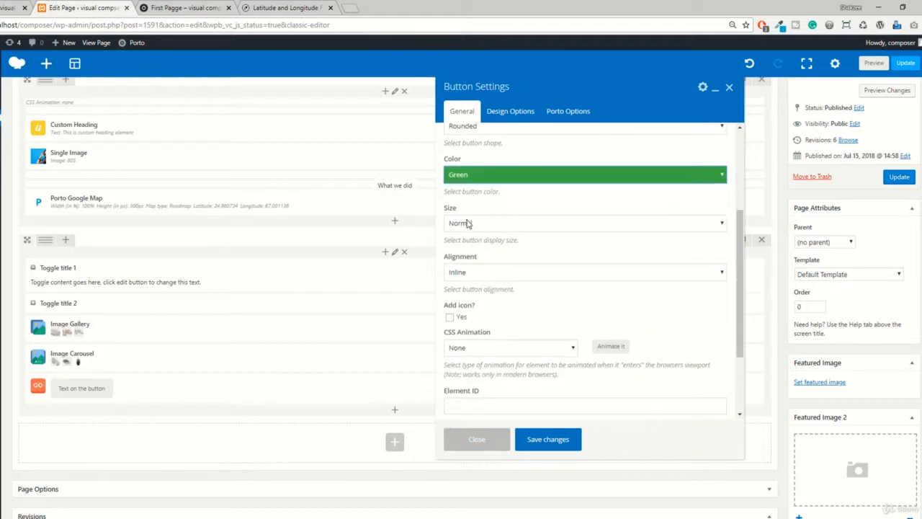
left_click(468, 221)
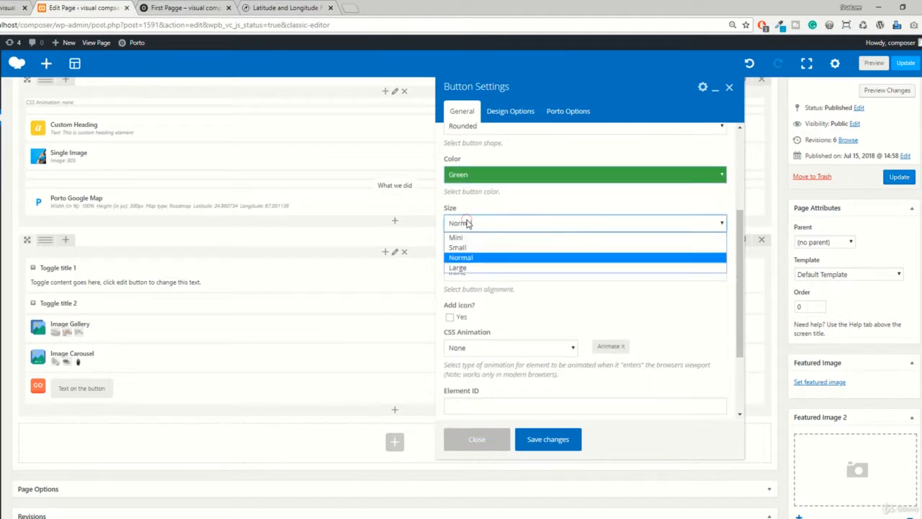
left_click(462, 269)
left_click(475, 272)
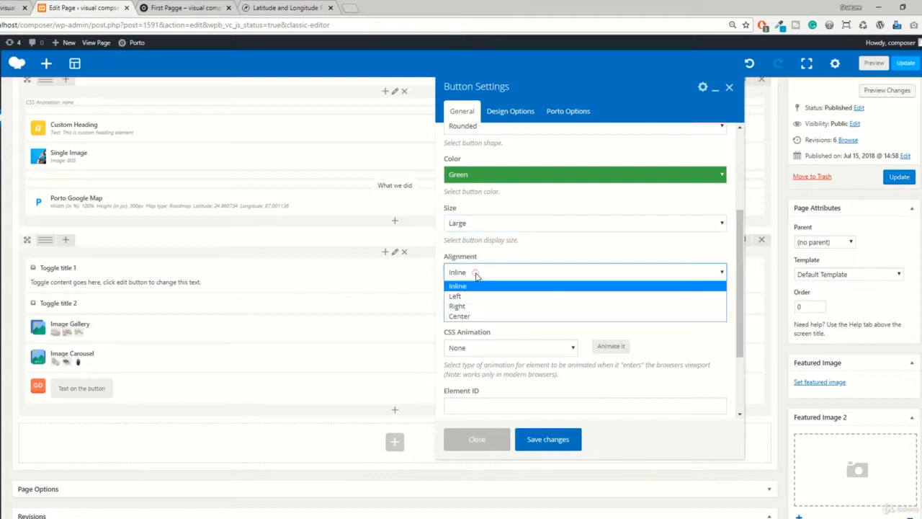
left_click(468, 312)
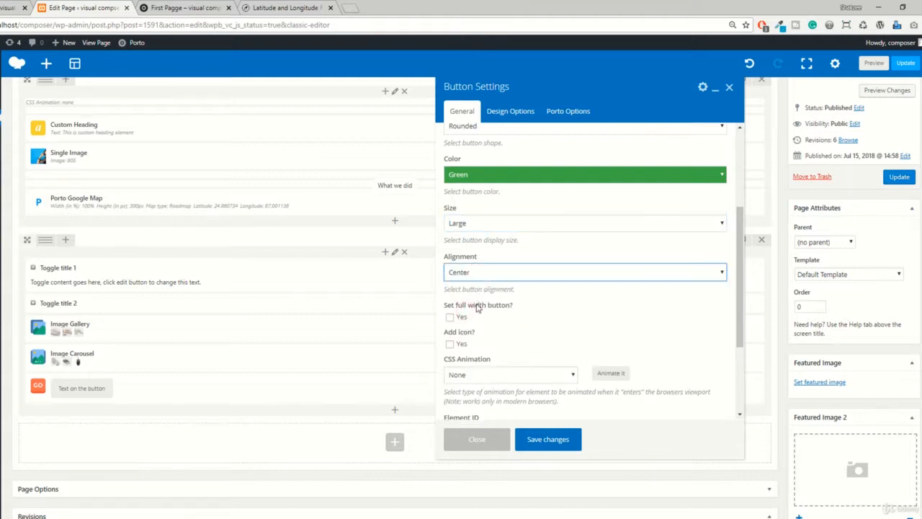
Try the button's Add icon option, leave it off, and save the button settings
scroll(488, 315, "down", 1)
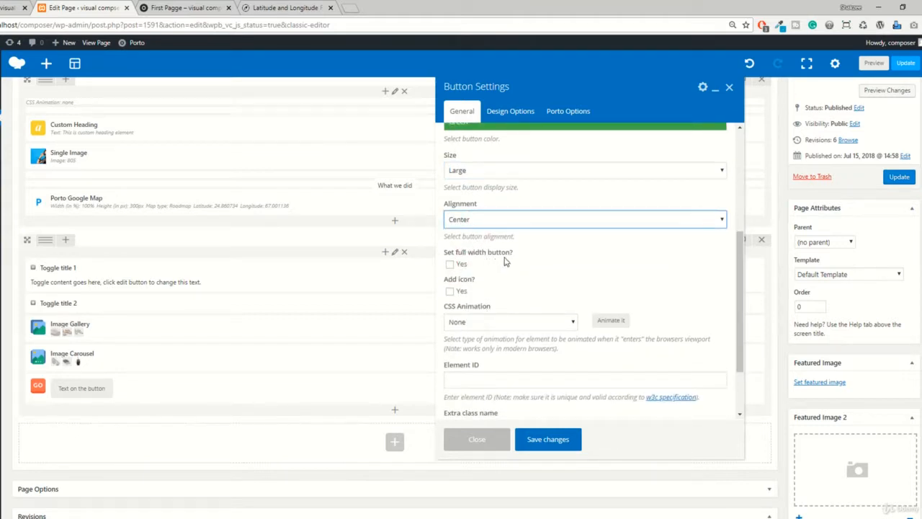
left_click(450, 291)
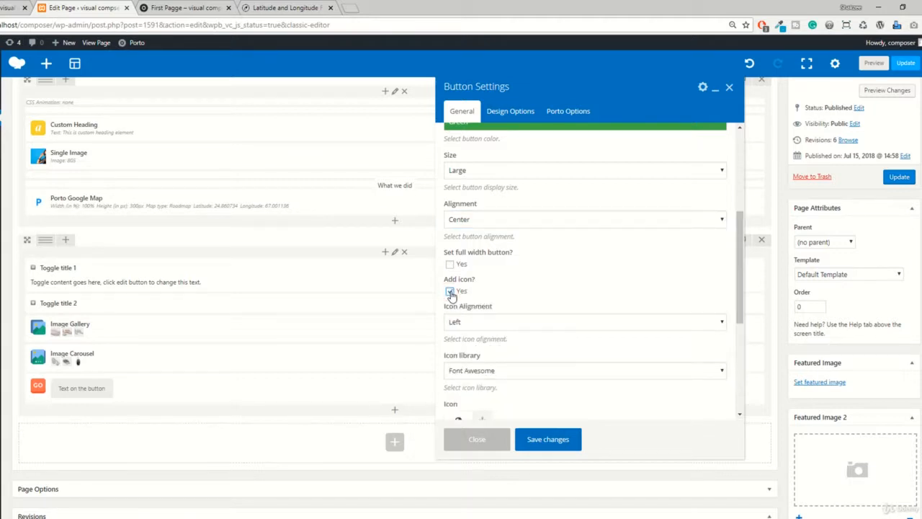
left_click(450, 292)
scroll(524, 315, "down", 2)
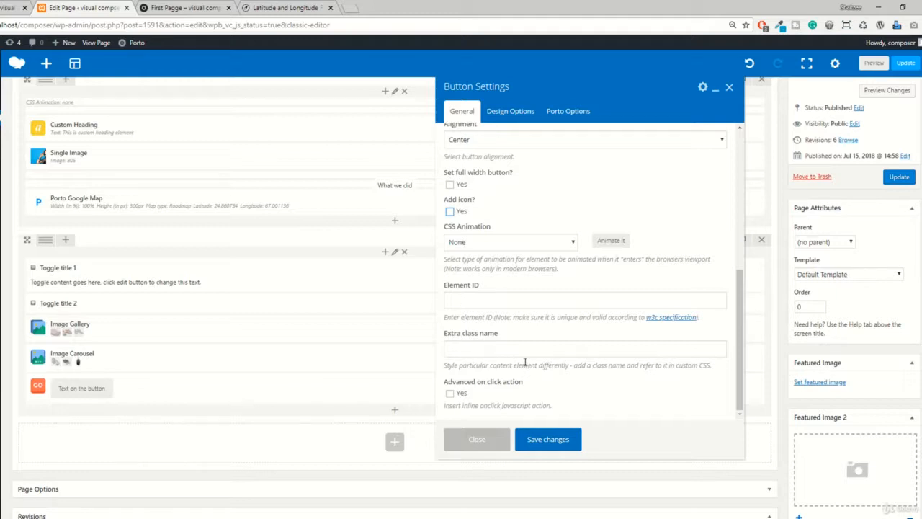
left_click(542, 451)
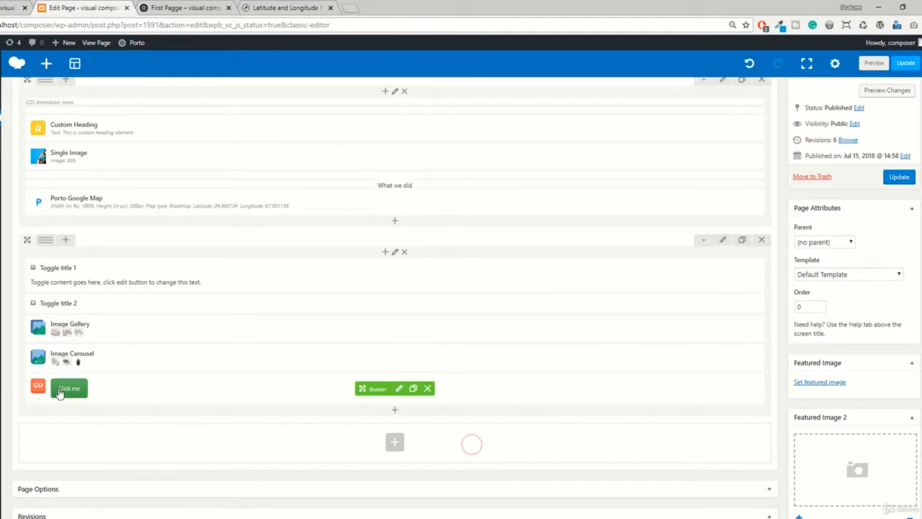
Preview the page's changes, test the Click me button below the carousel, and return to the page editor
left_click(873, 64)
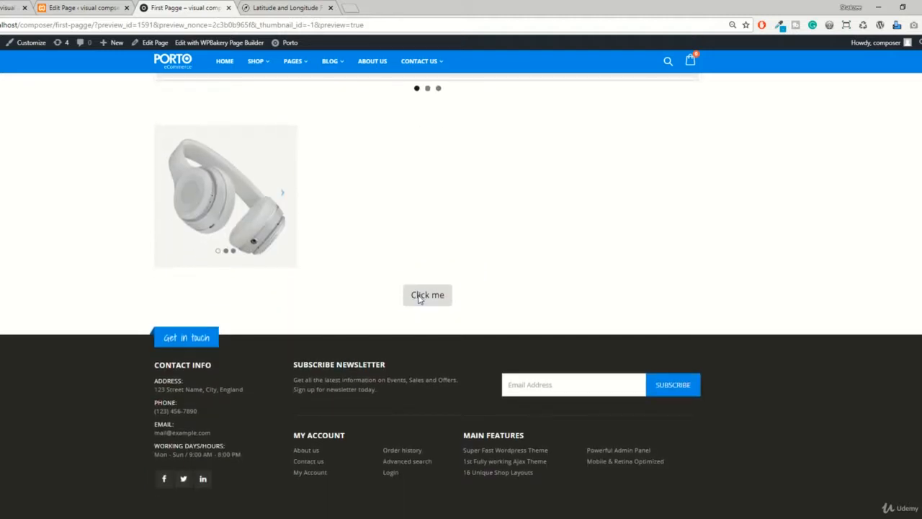
left_click(420, 299)
left_click(433, 299)
left_click(119, 5)
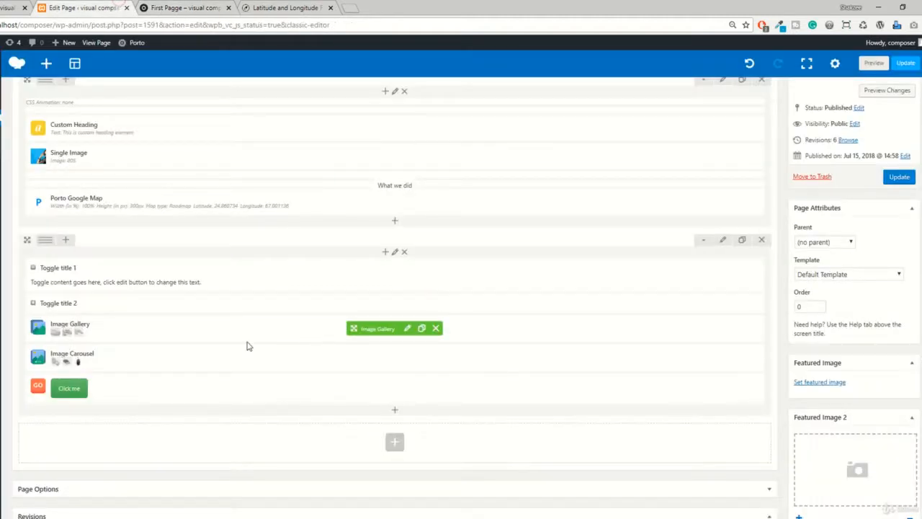
Try the button's Advanced on click action and its On click code field, turn the option off again, and save
left_click(400, 391)
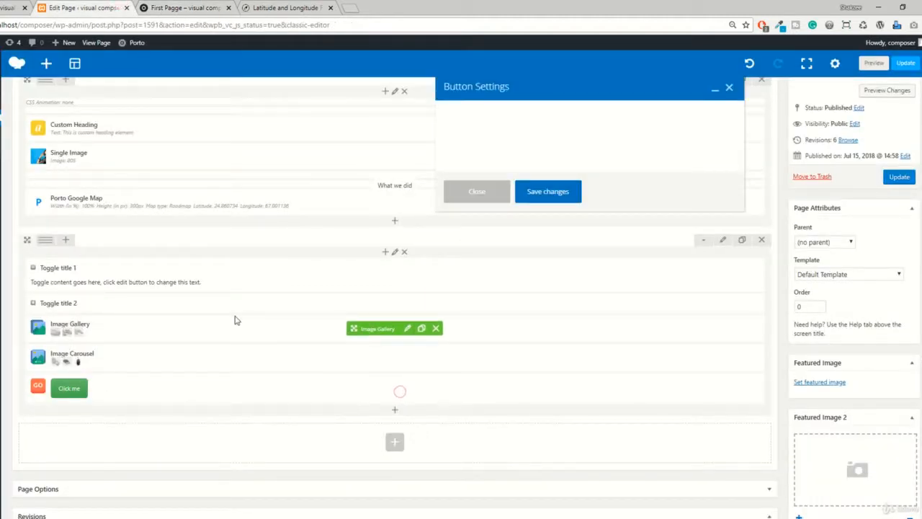
scroll(526, 281, "down", 5)
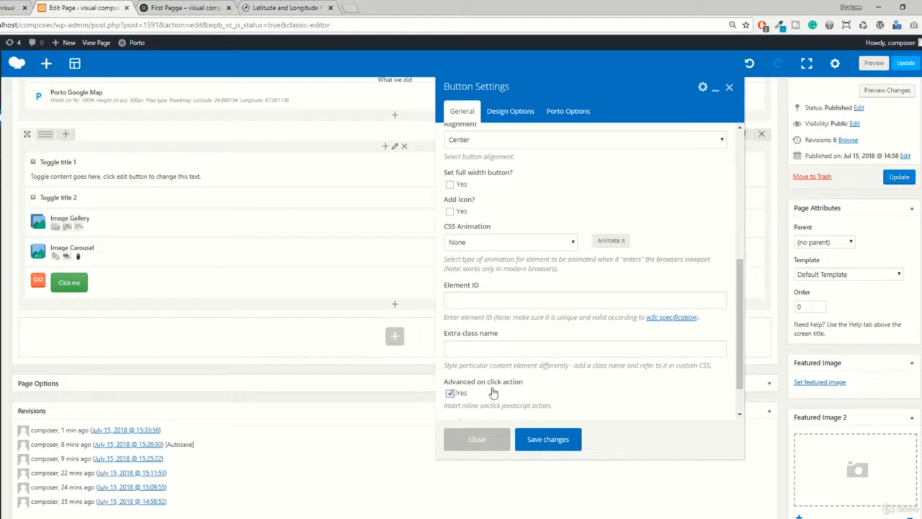
left_click(450, 394)
scroll(456, 391, "down", 2)
left_click(456, 390)
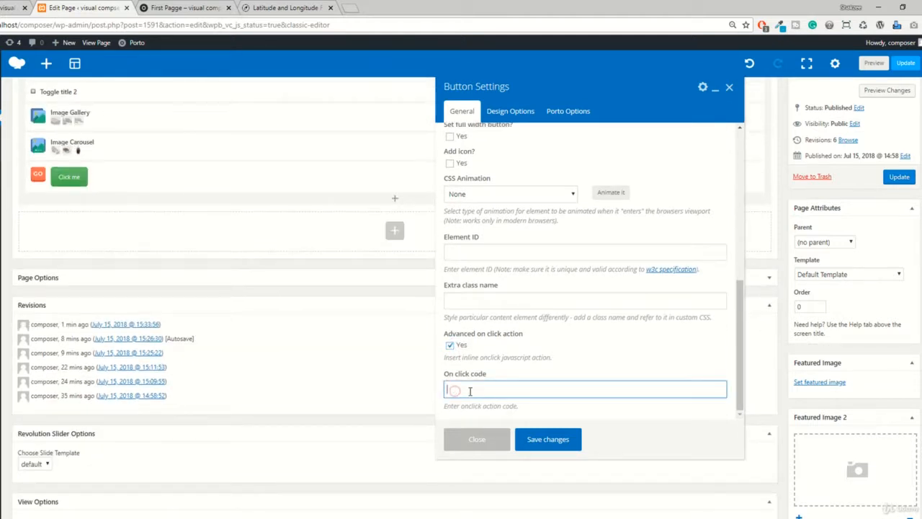
left_click(450, 344)
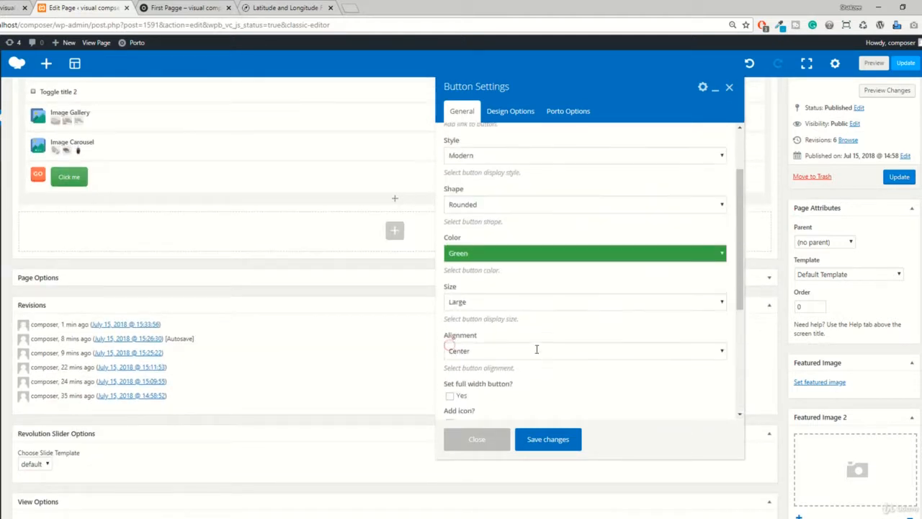
left_click(547, 439)
scroll(169, 288, "up", 3)
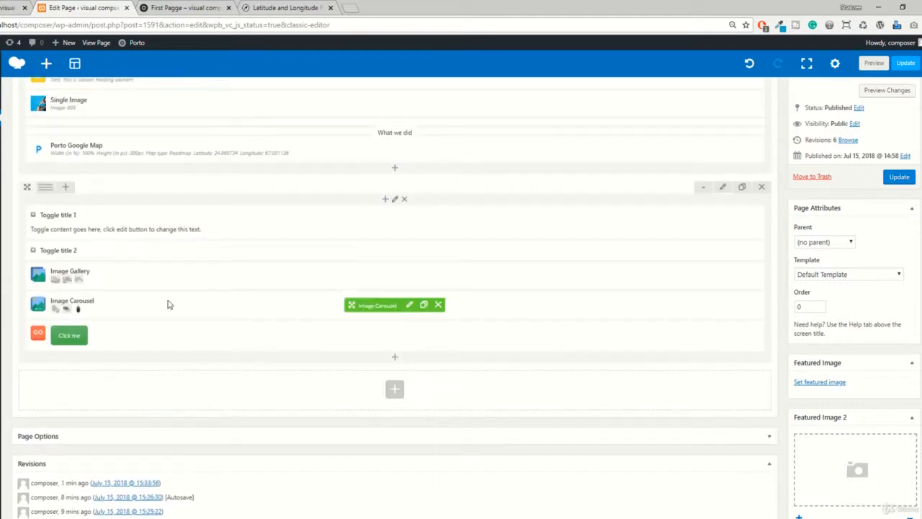
left_click(400, 337)
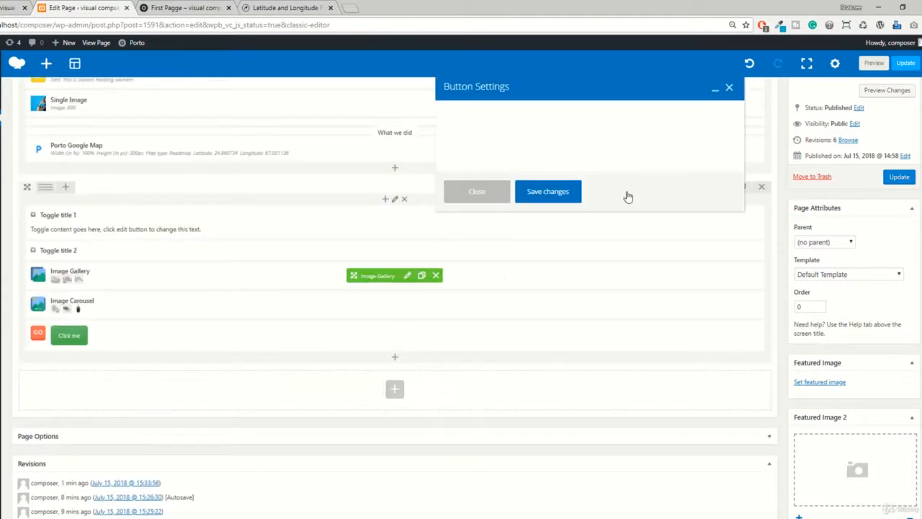
left_click(729, 88)
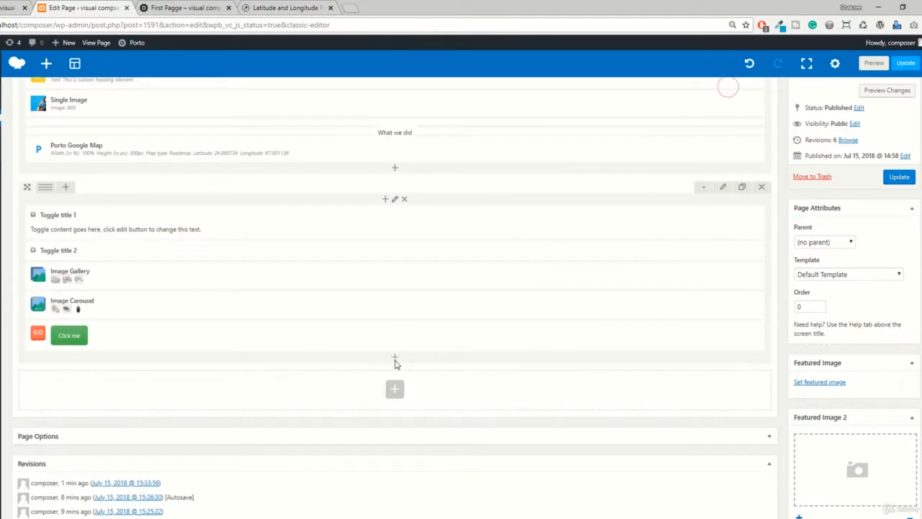
Add a Progress Bar content element below the Click me button
left_click(393, 357)
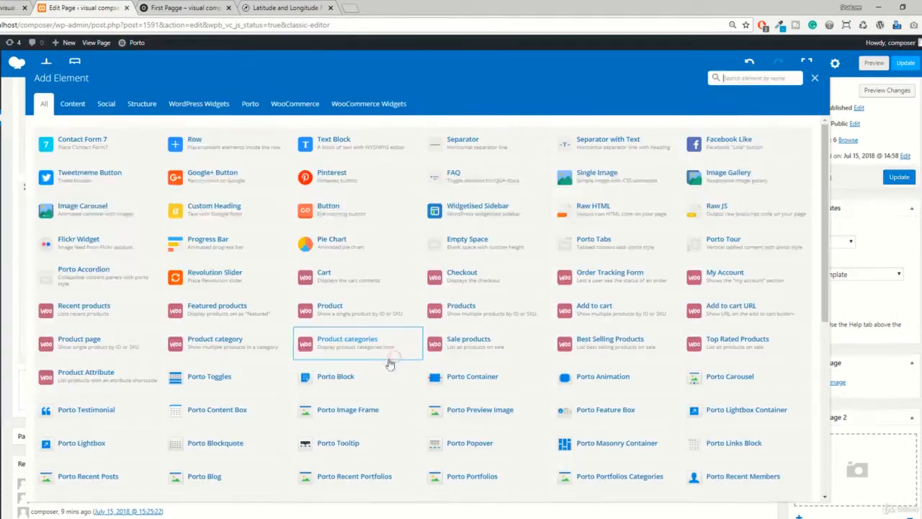
left_click(72, 103)
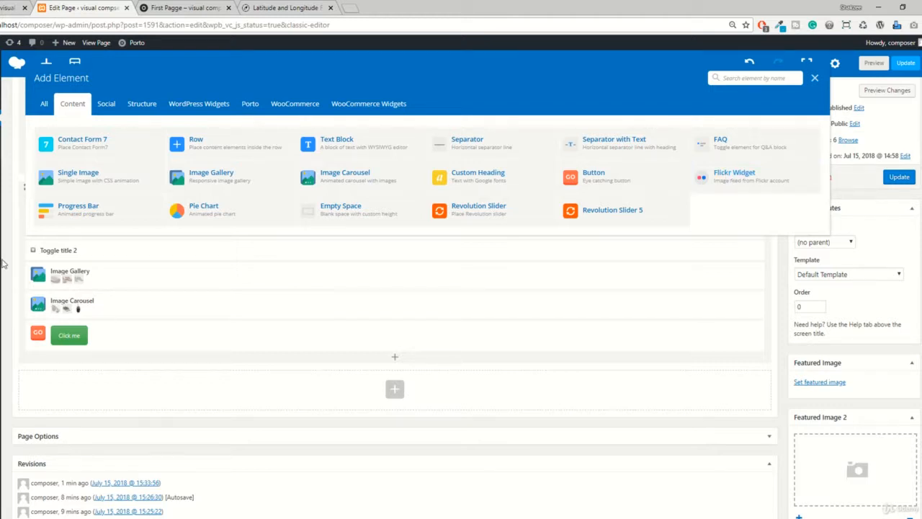
left_click(69, 208)
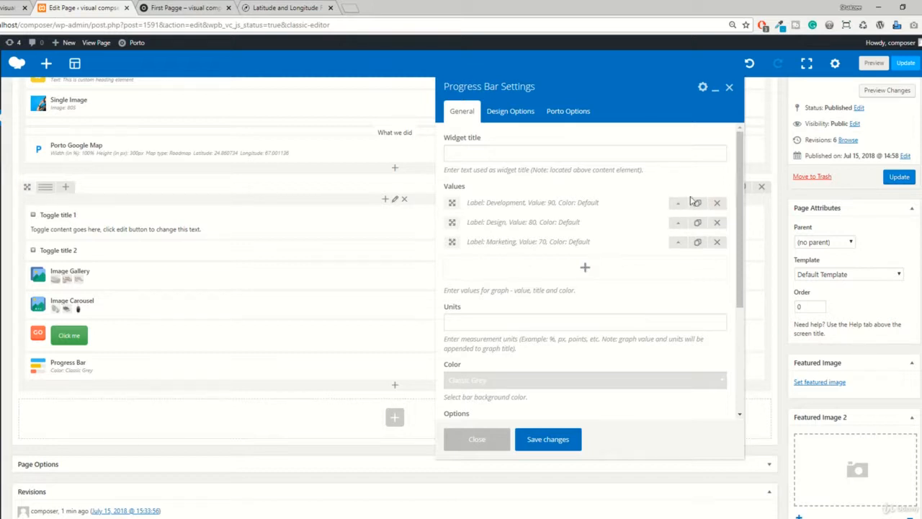
Examine the label, value and color settings of the Development, Design and Marketing bars
left_click(683, 207)
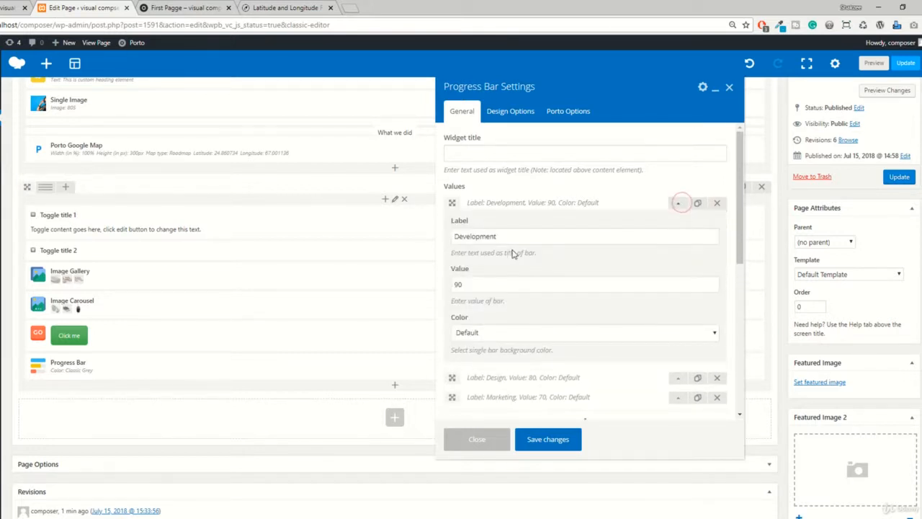
scroll(516, 245, "down", 2)
scroll(510, 195, "up", 3)
scroll(505, 263, "down", 3)
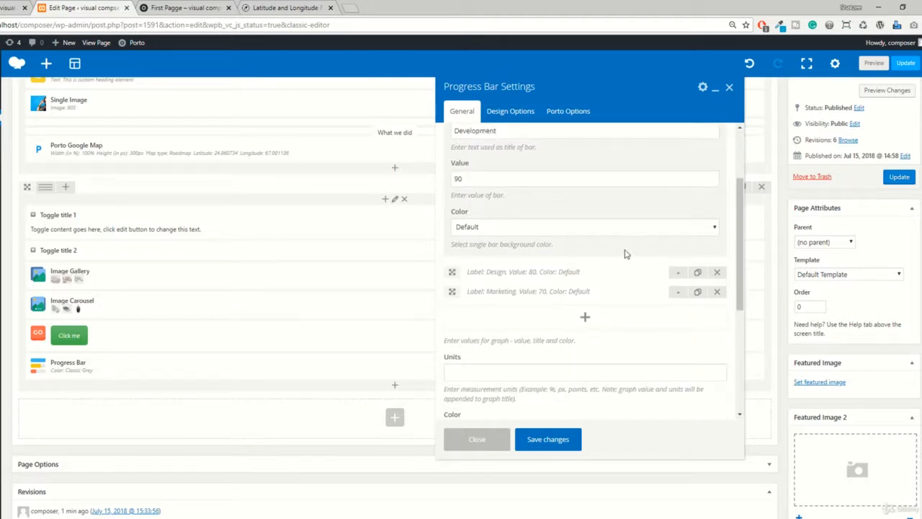
left_click(682, 274)
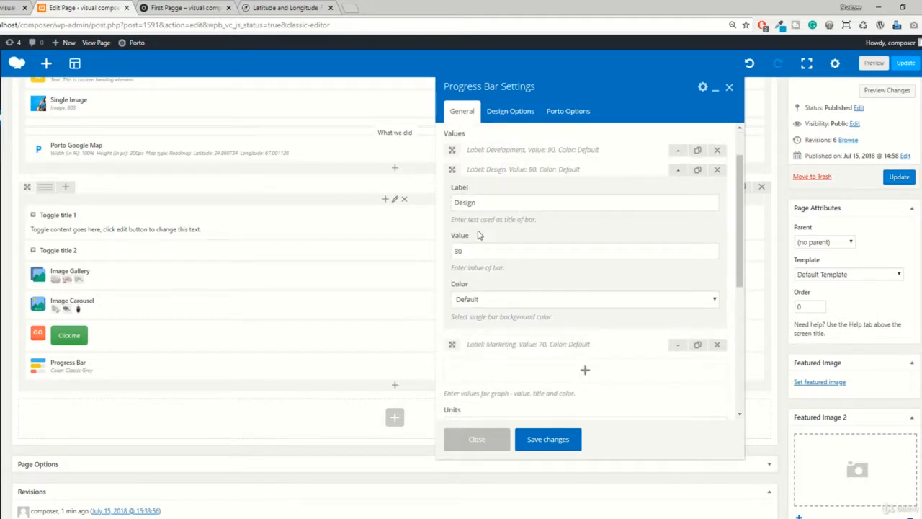
scroll(488, 228, "down", 2)
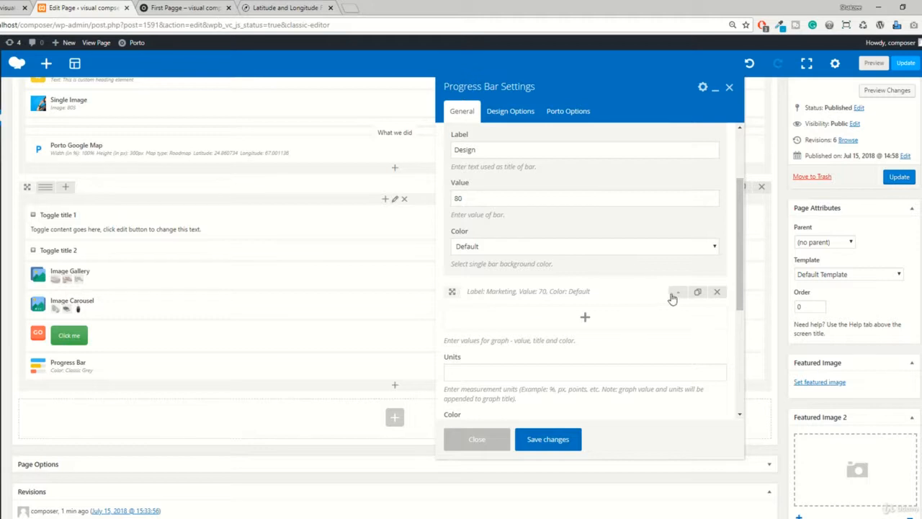
left_click(672, 295)
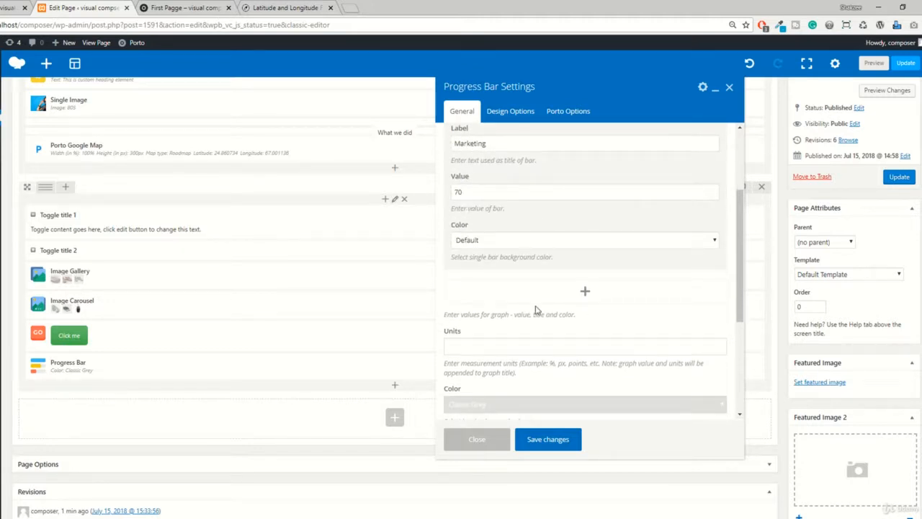
Review the progress bar's units, background color, stripe and animation options, and save the element
scroll(519, 300, "down", 3)
left_click(479, 243)
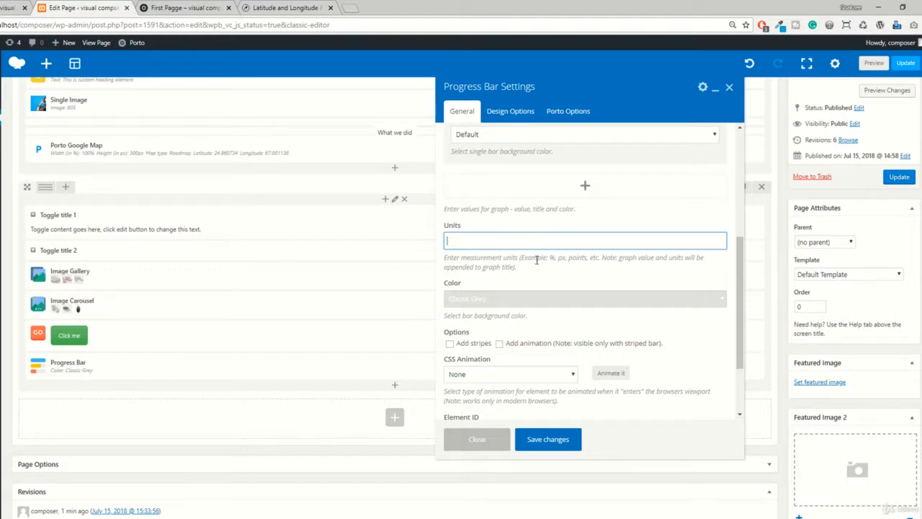
left_click(525, 236)
scroll(519, 245, "down", 1)
left_click(512, 247)
left_click(497, 231)
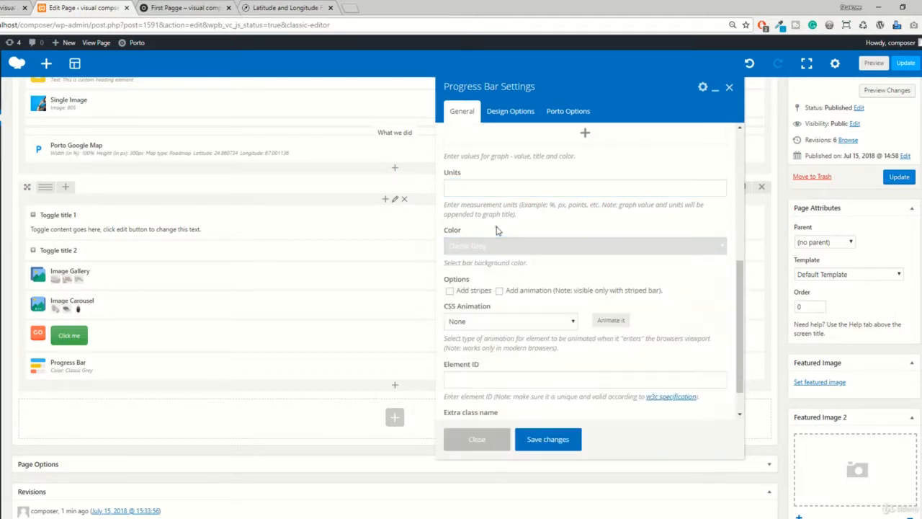
scroll(506, 241, "down", 1)
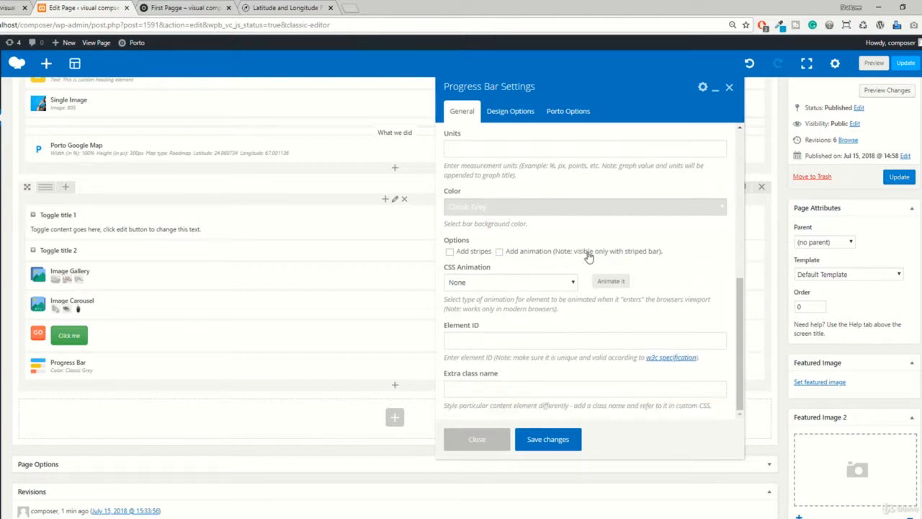
scroll(474, 286, "down", 2)
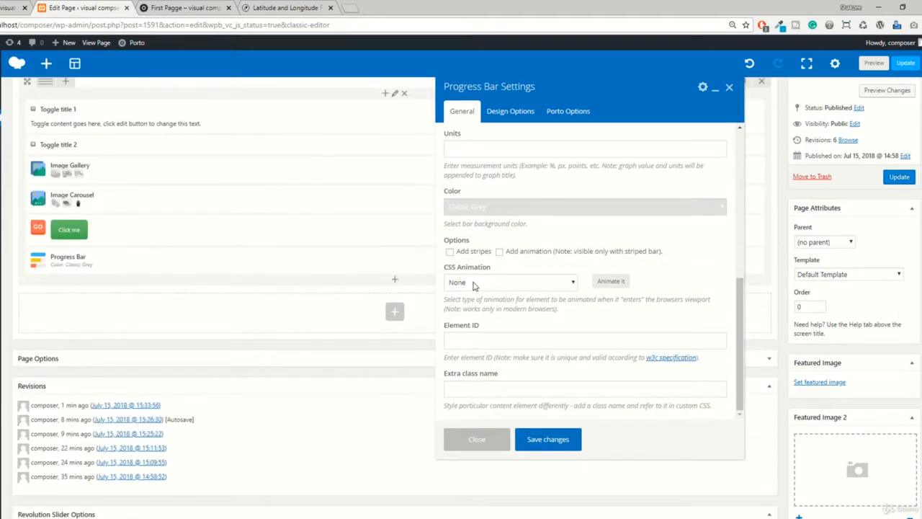
left_click(549, 441)
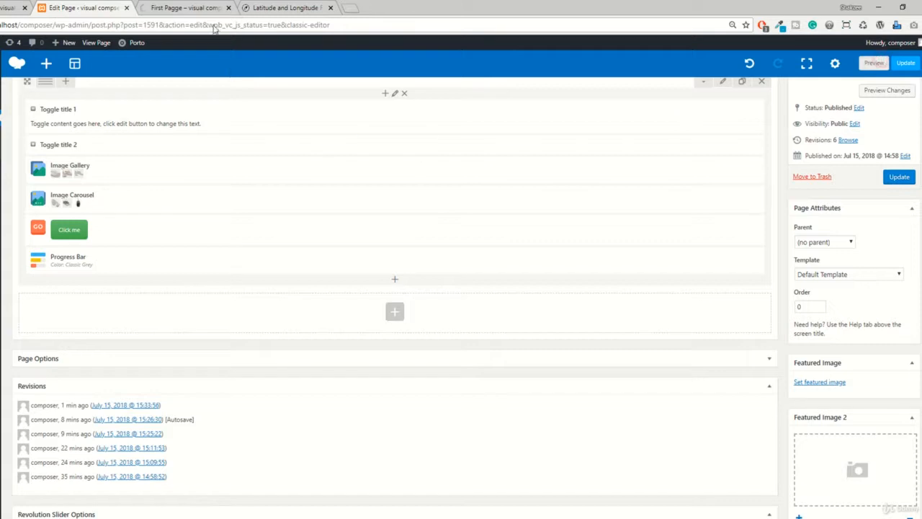
Preview the page's progress bars below the Click me button and return to the page editor
left_click(186, 7)
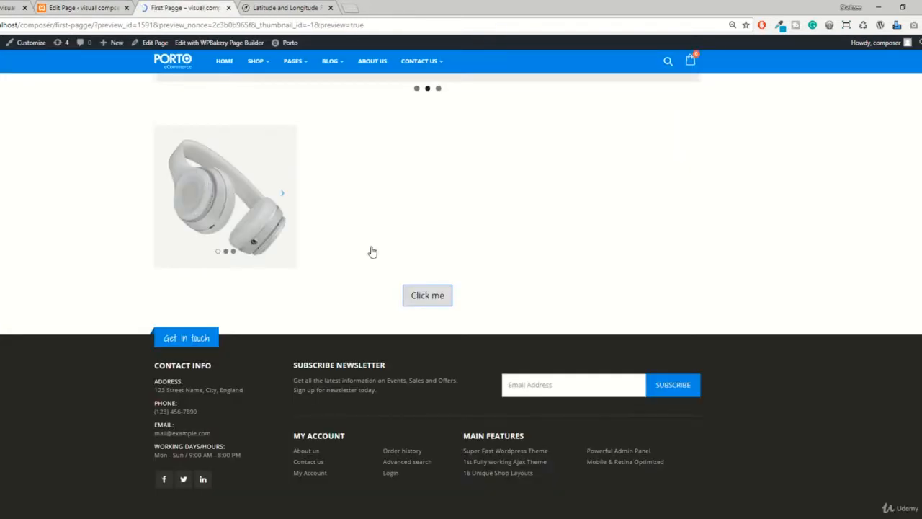
scroll(432, 226, "down", 15)
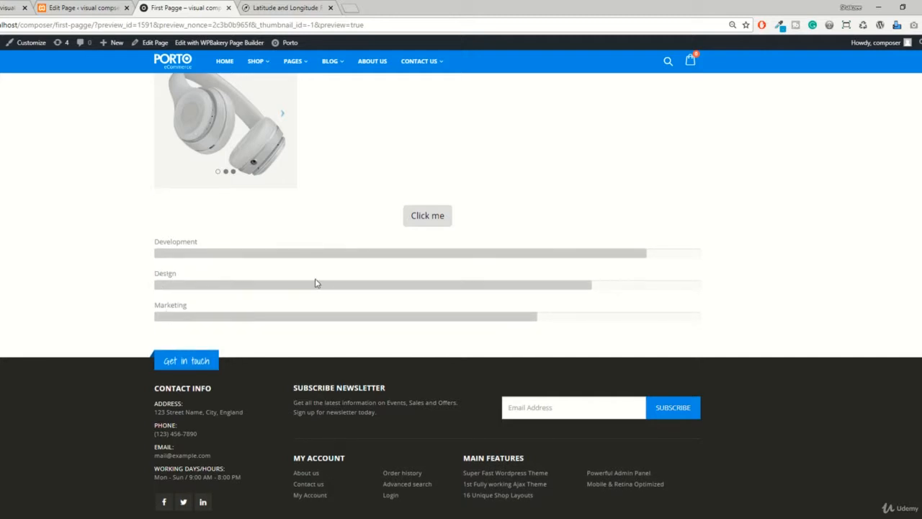
left_click(83, 7)
Reopen the Progress Bar settings and set the Development bar's color to Classic Green
mouse_move(360, 263)
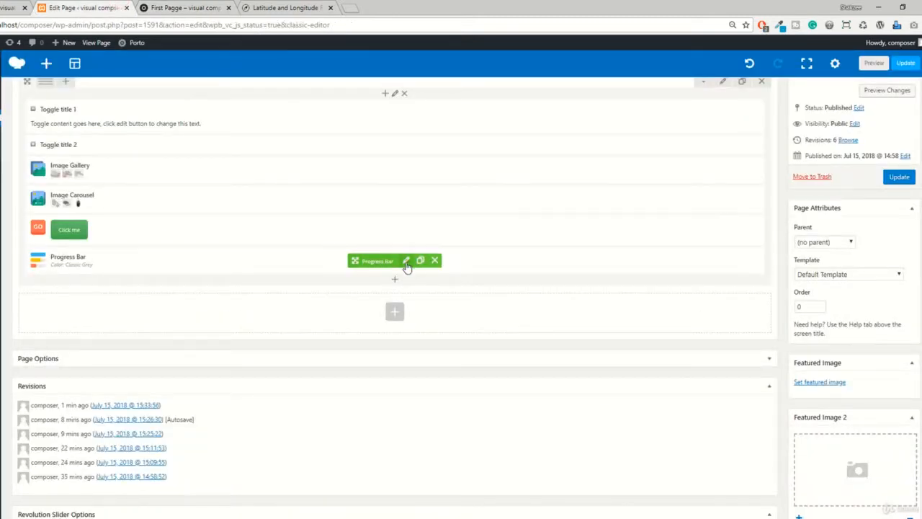
left_click(406, 261)
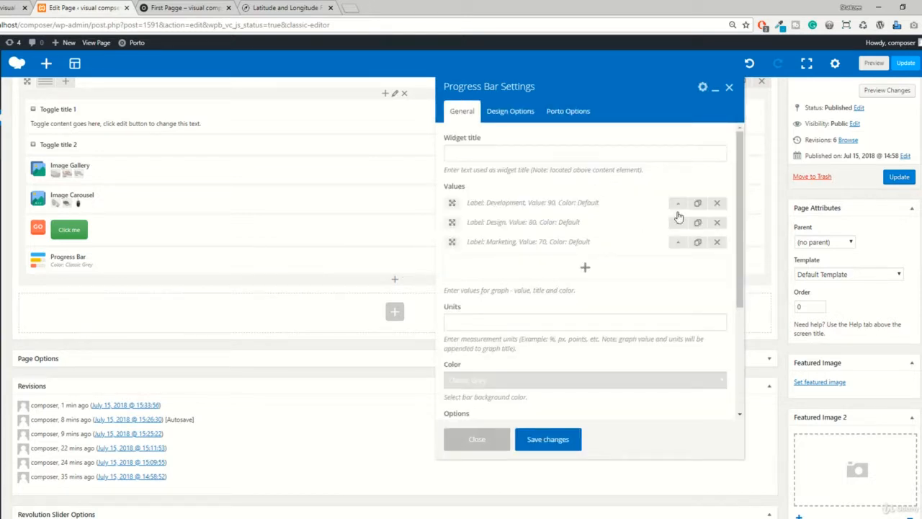
left_click(675, 205)
scroll(531, 226, "down", 1)
left_click(485, 282)
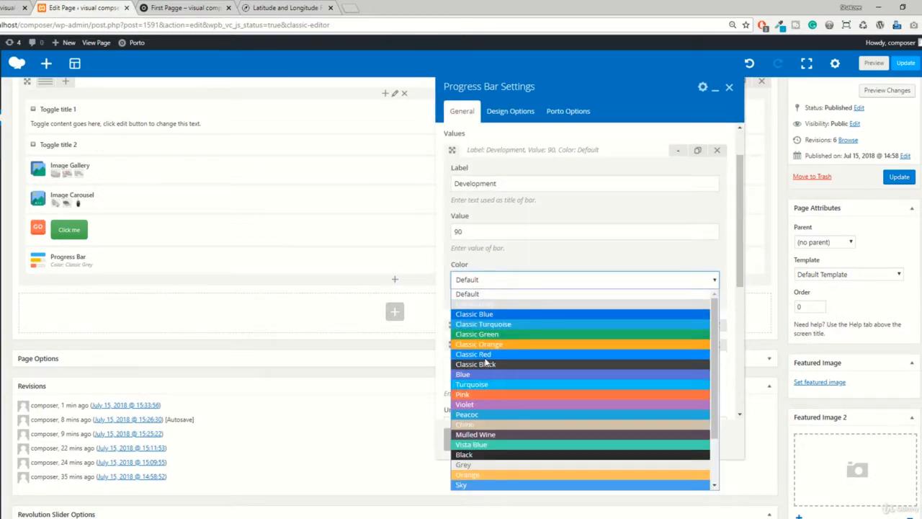
left_click(482, 464)
left_click(489, 282)
left_click(487, 279)
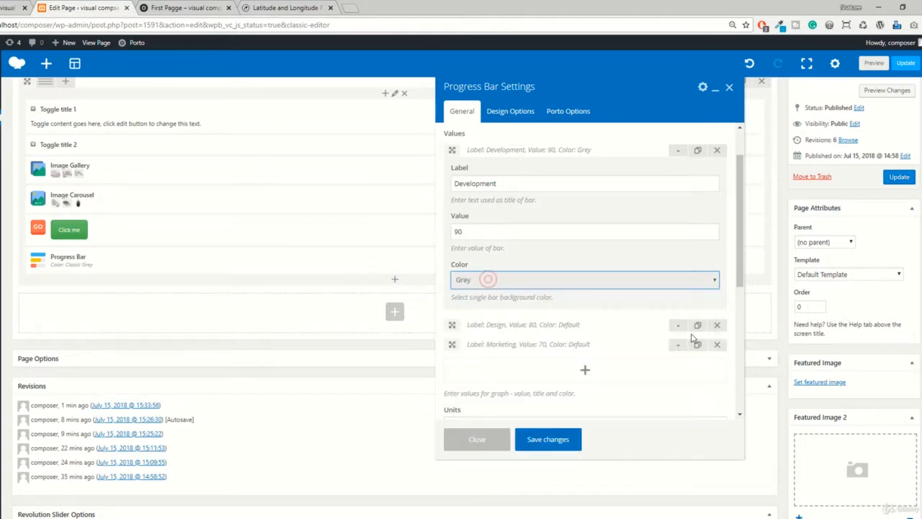
left_click(584, 291)
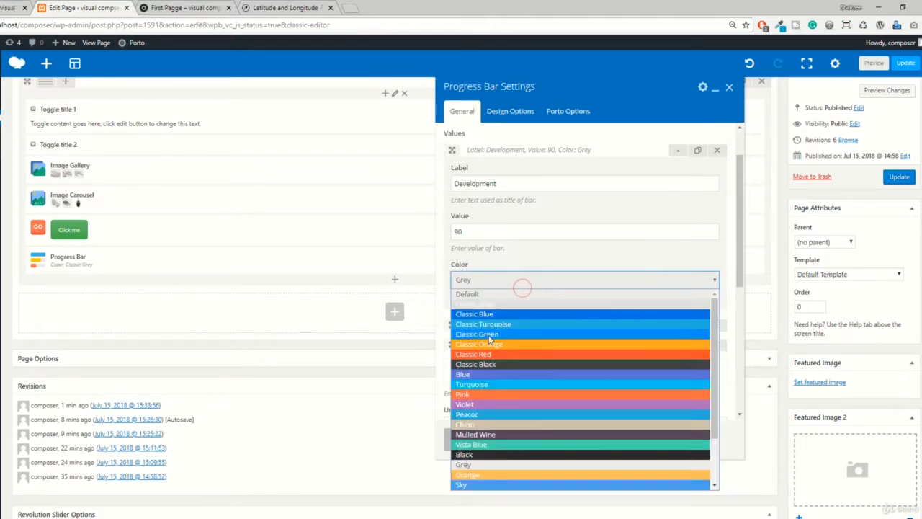
left_click(488, 333)
Set the Design bar's color to Classic Orange and the Marketing bar's color to Chino
left_click(675, 328)
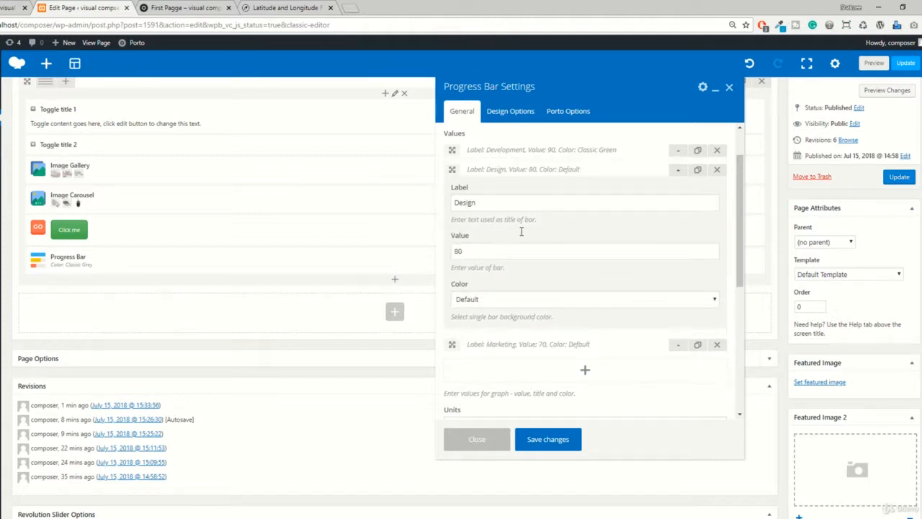
left_click(488, 308)
left_click(475, 361)
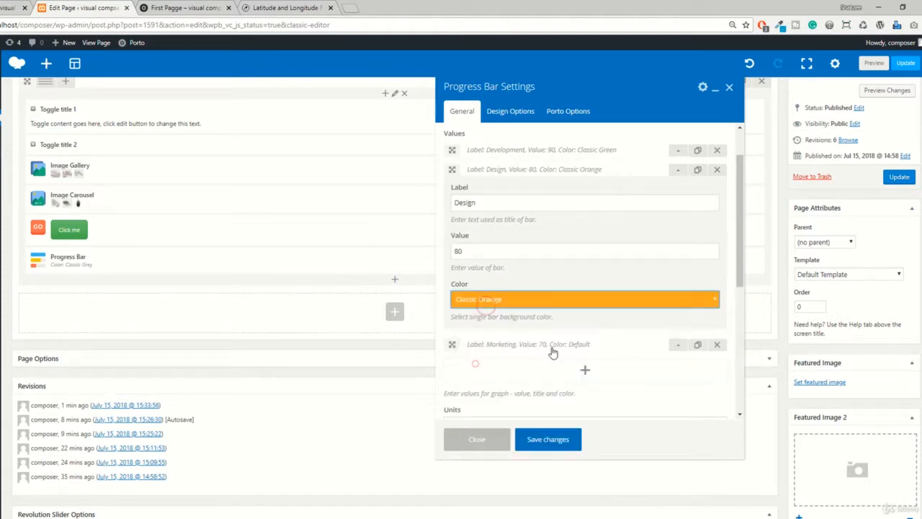
left_click(677, 344)
left_click(486, 319)
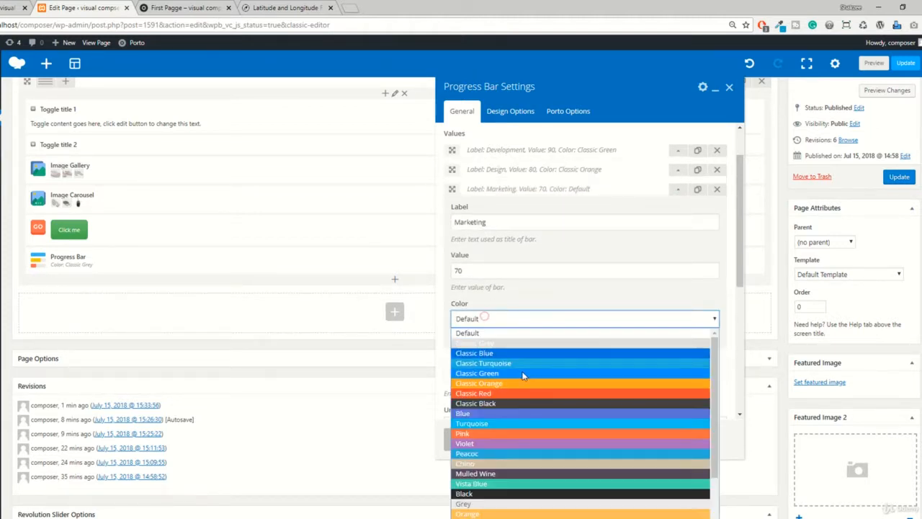
left_click(508, 410)
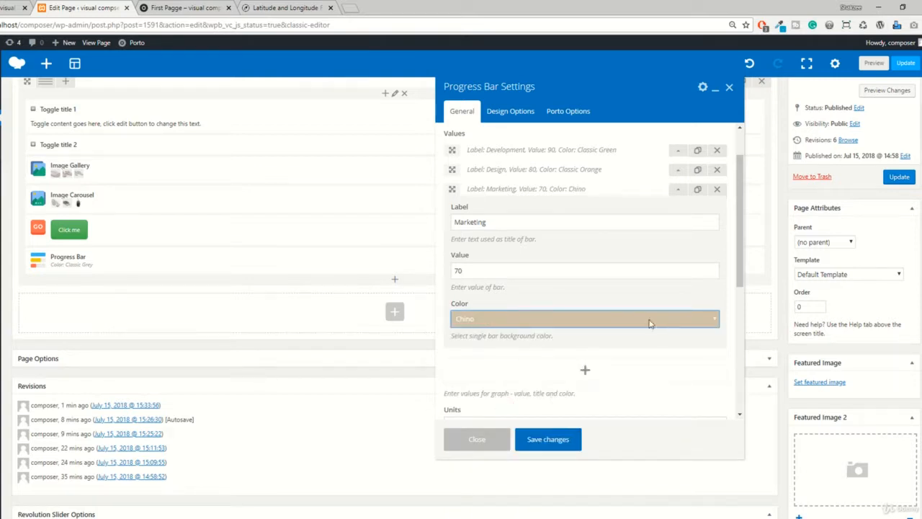
Set the progress bar's units to % and save the element's changes
scroll(555, 305, "down", 3)
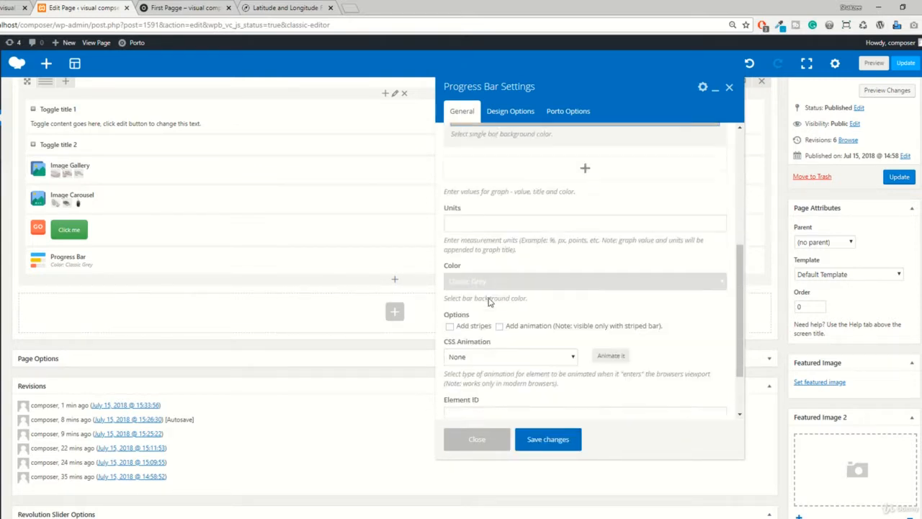
scroll(528, 326, "down", 1)
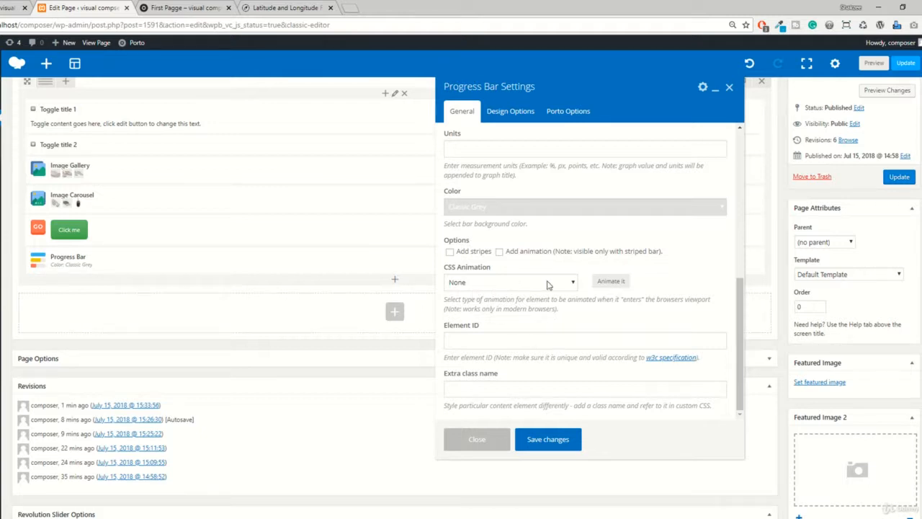
scroll(551, 284, "up", 1)
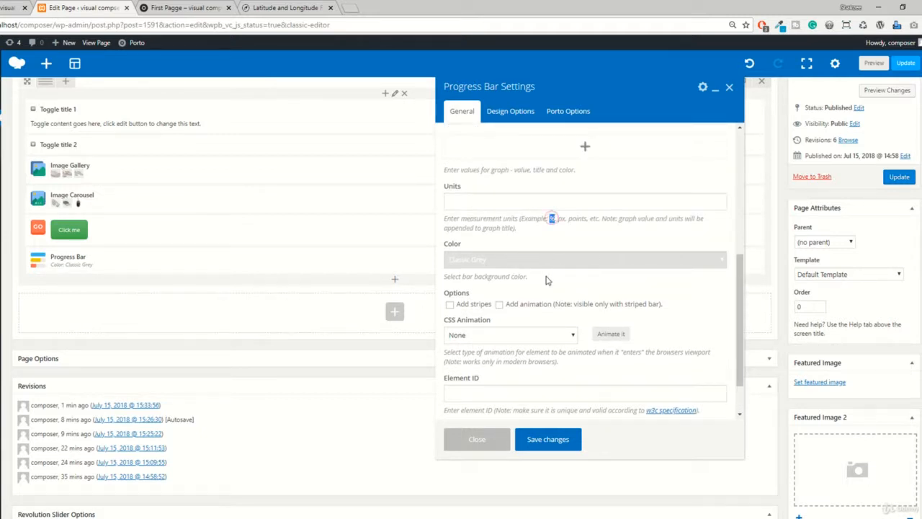
left_click(489, 204)
type("%")
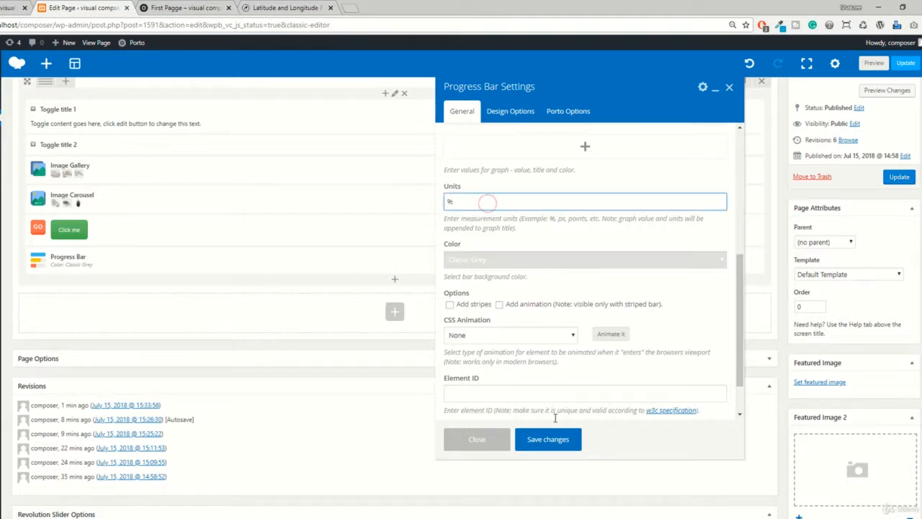
left_click(552, 442)
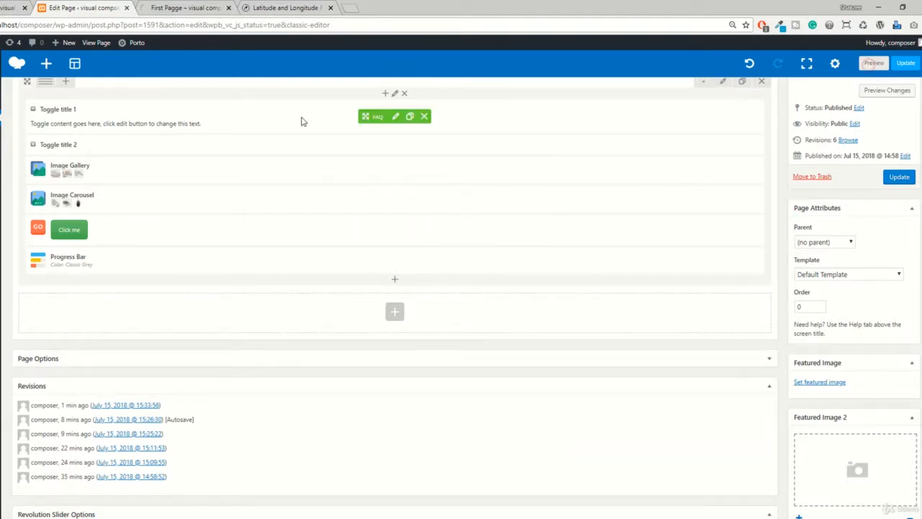
Preview the page's changes, inspect the recolored progress bars and their units, and return to the page editor
left_click(874, 63)
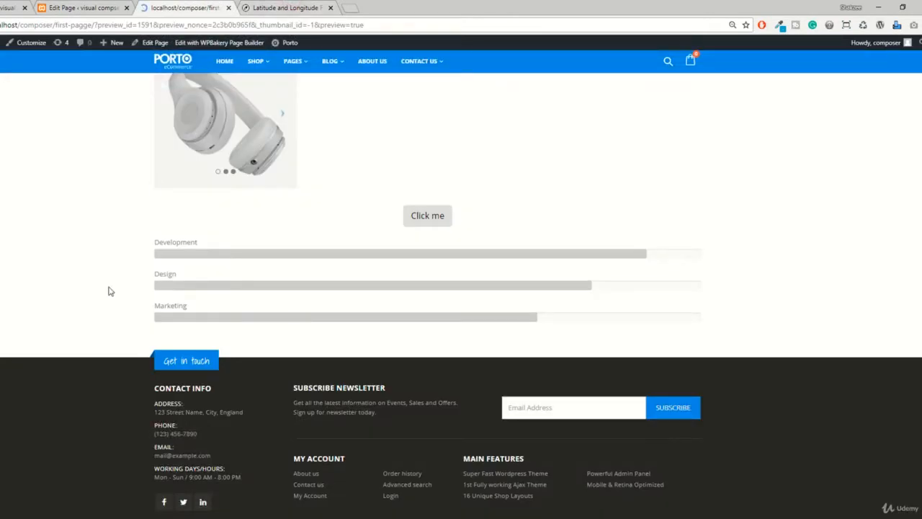
scroll(88, 318, "down", 20)
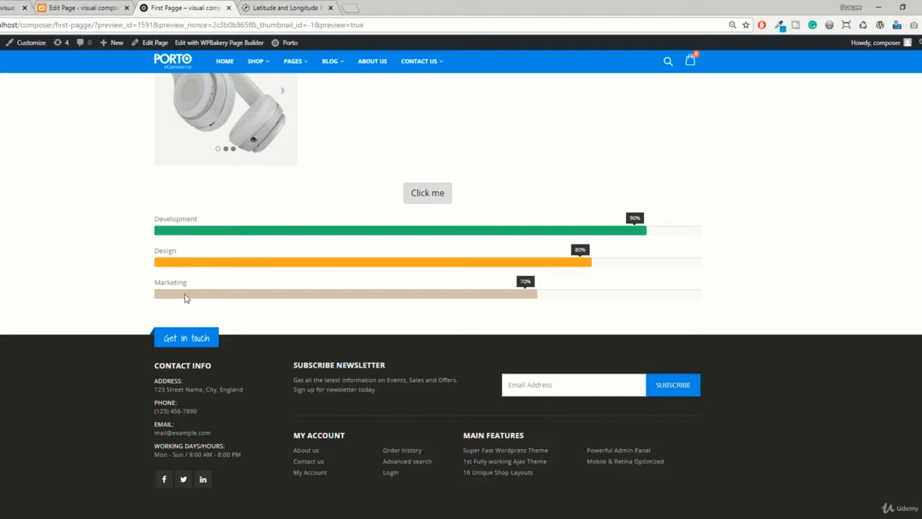
left_click(83, 7)
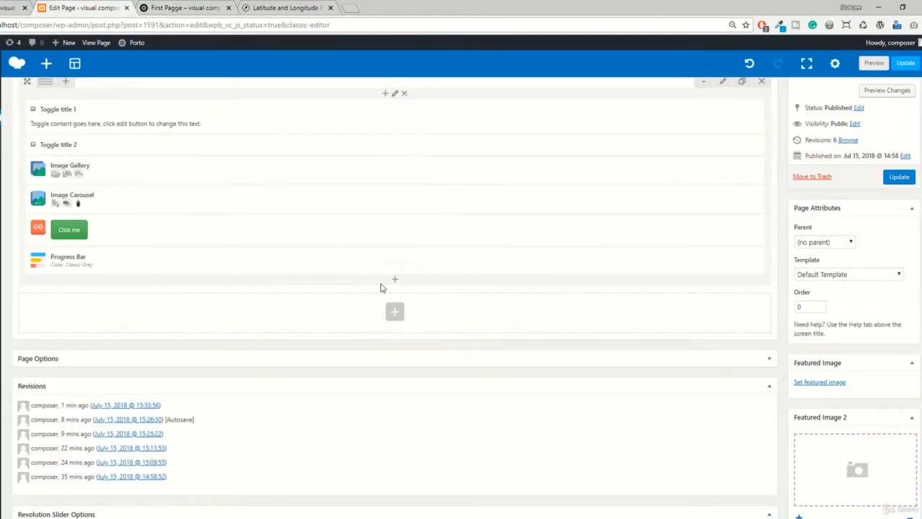
left_click(181, 7)
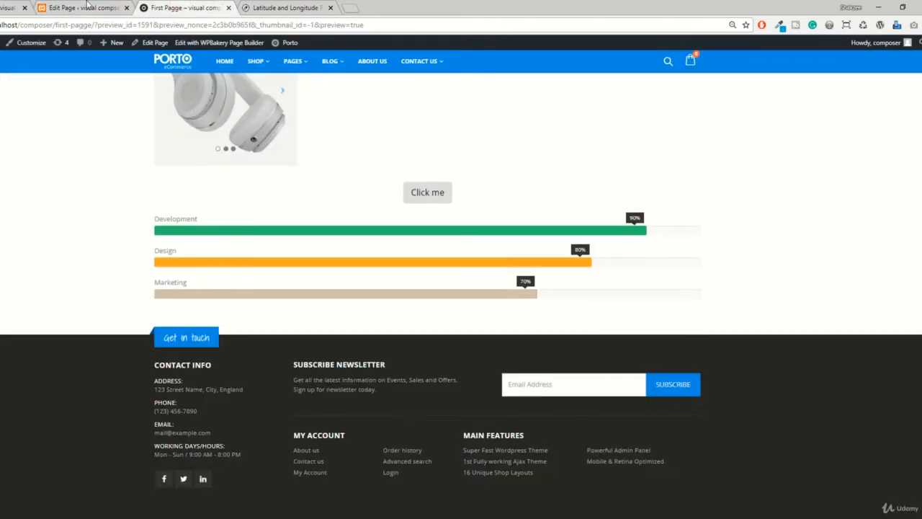
left_click(83, 7)
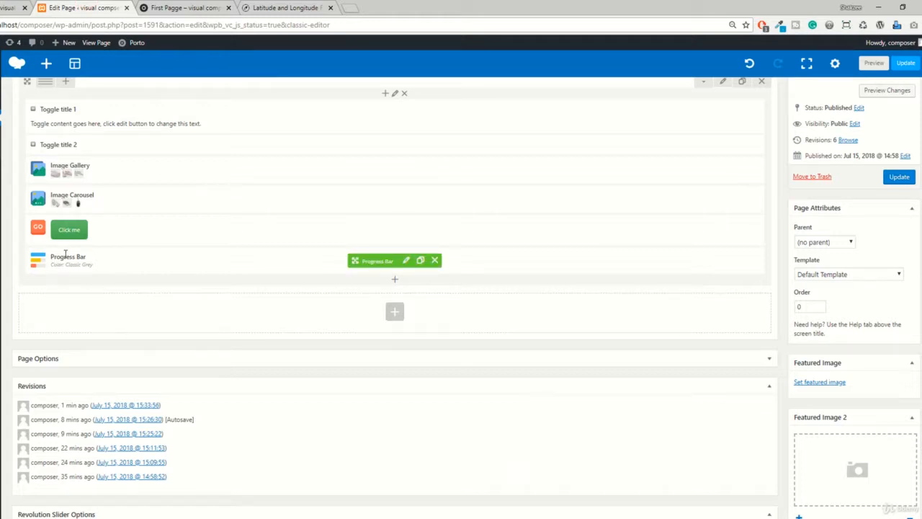
Add a Pie Chart content element below the Progress Bar
left_click(396, 281)
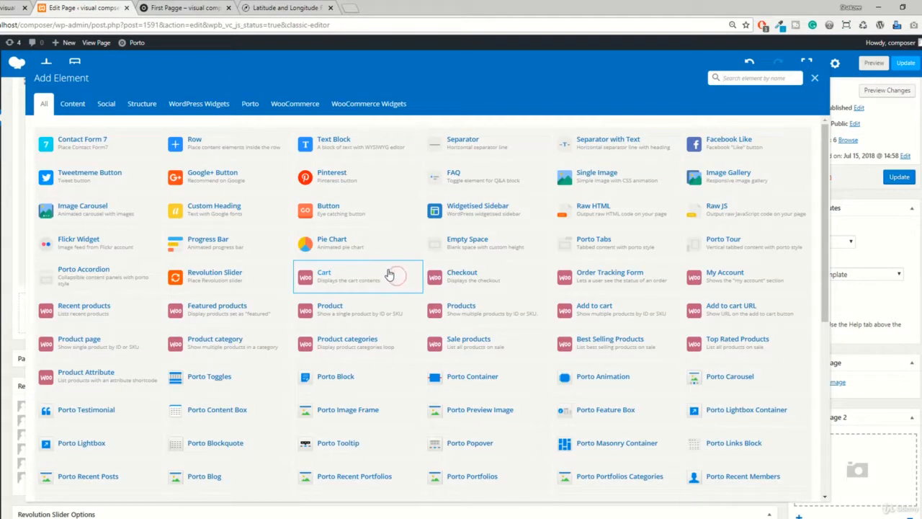
left_click(72, 103)
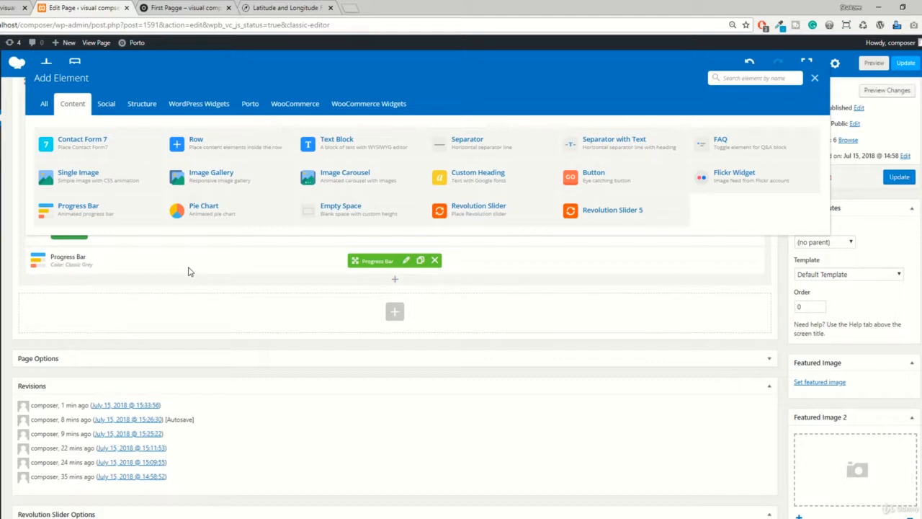
left_click(199, 212)
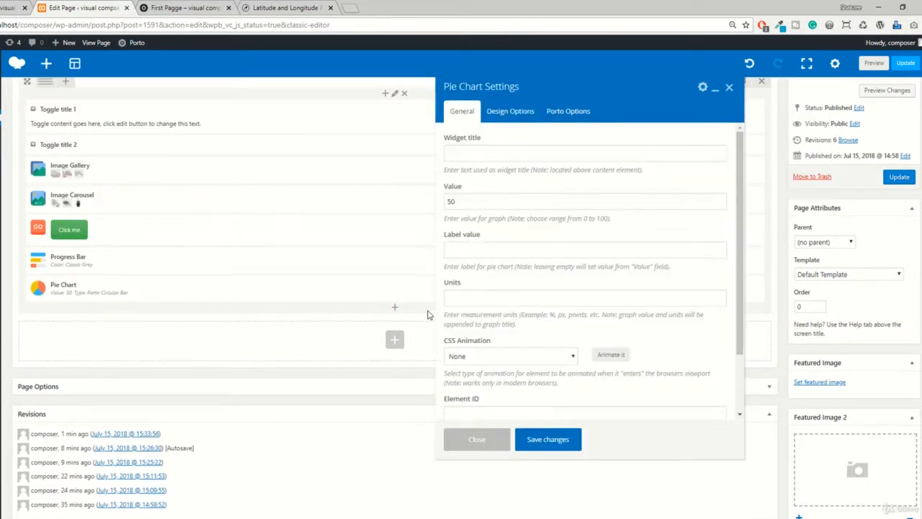
Look over the pie chart's general settings and set its widget title to "What we did"
scroll(508, 277, "down", 2)
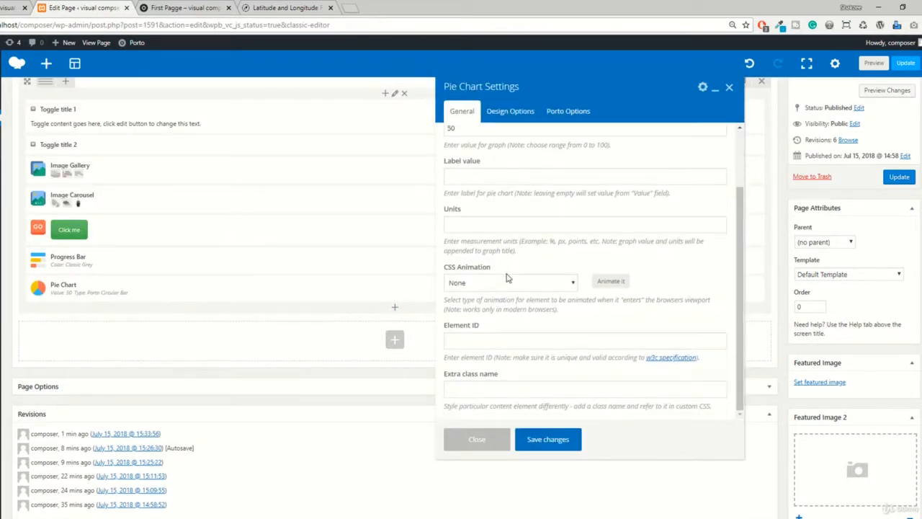
scroll(506, 277, "up", 2)
left_click(471, 154)
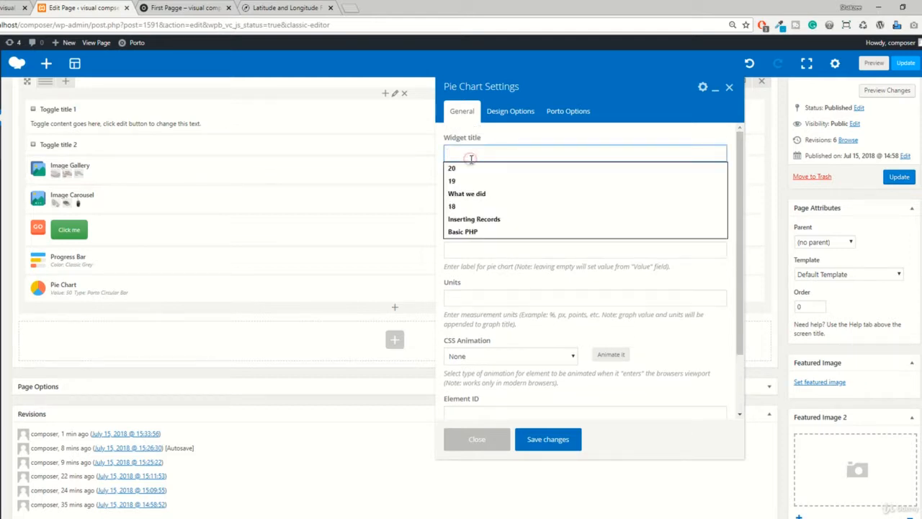
left_click(467, 195)
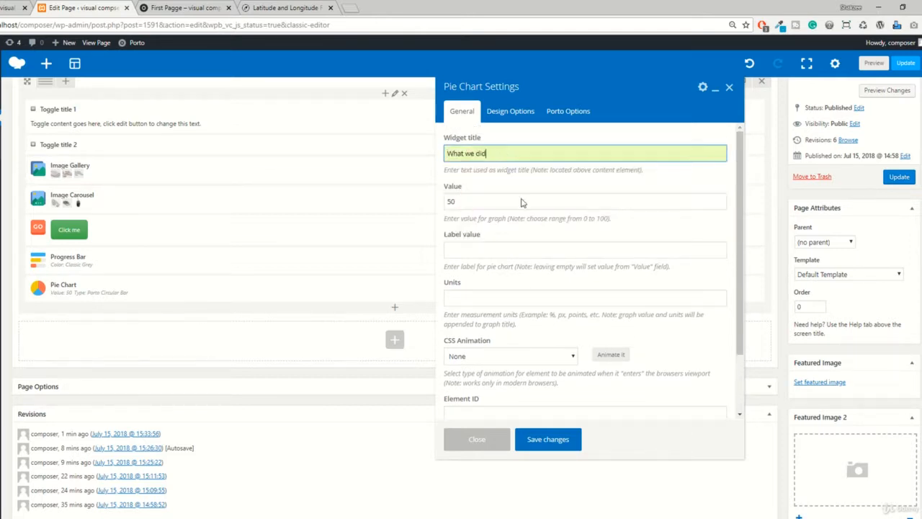
Try a label value of 20 for the pie chart, clear it again, and save the element's changes
left_click(470, 250)
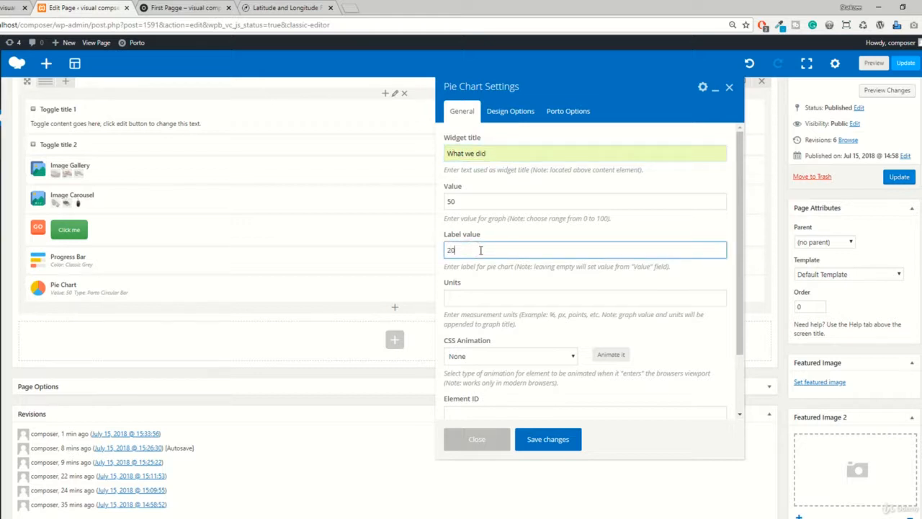
scroll(504, 281, "down", 2)
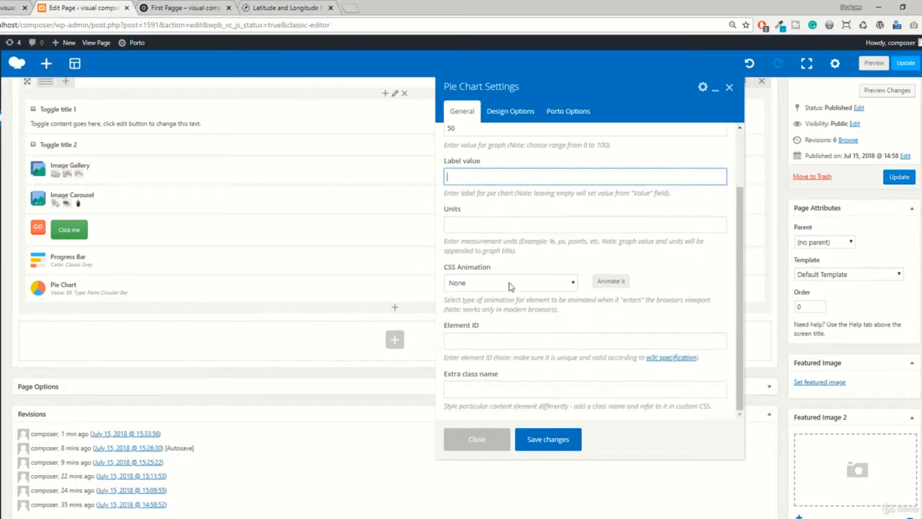
left_click(468, 227)
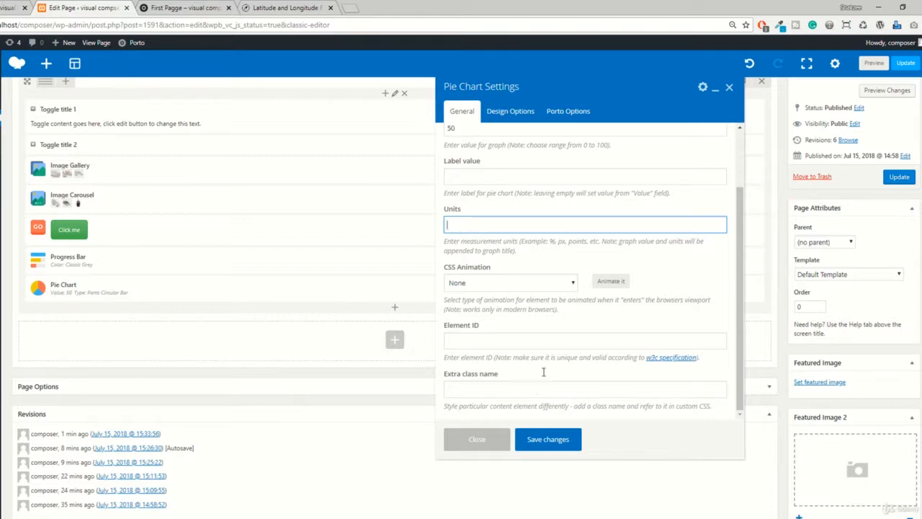
left_click(541, 440)
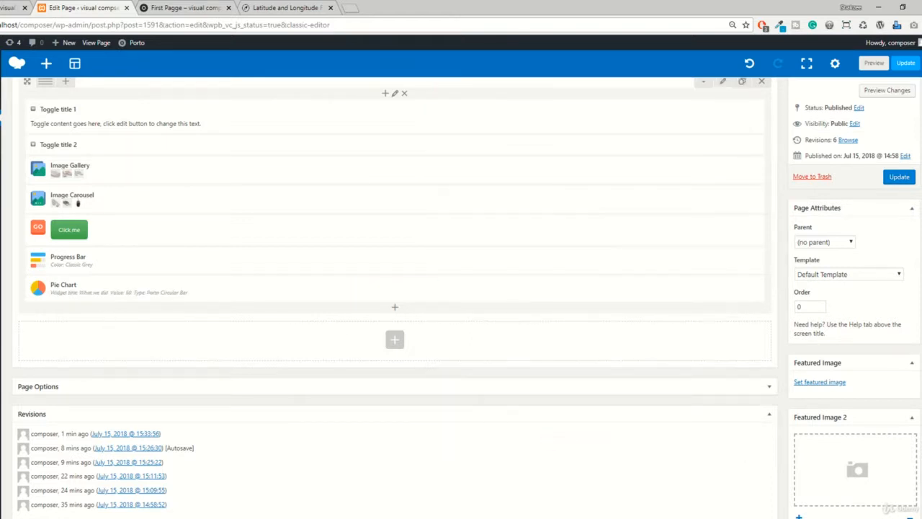
Preview the page's changes, inspect the new pie chart below the progress bars, and return to the page editor
left_click(869, 63)
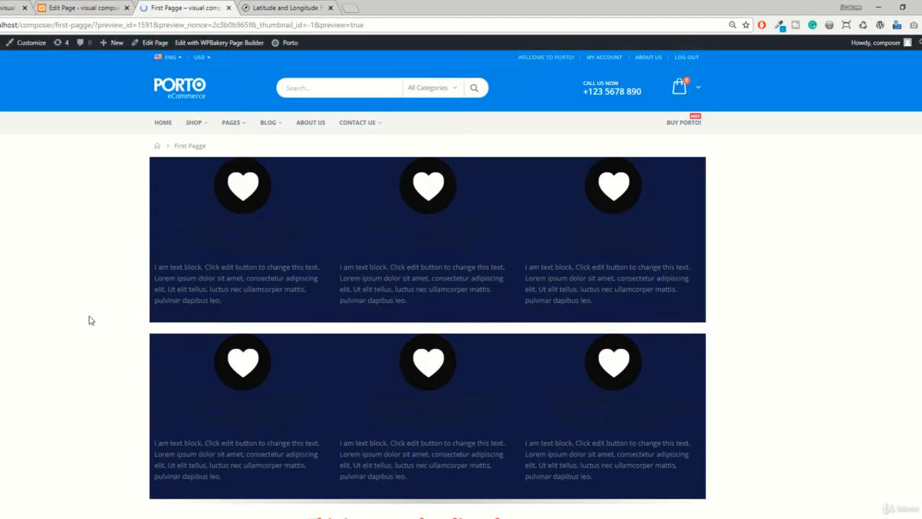
scroll(91, 326, "down", 10)
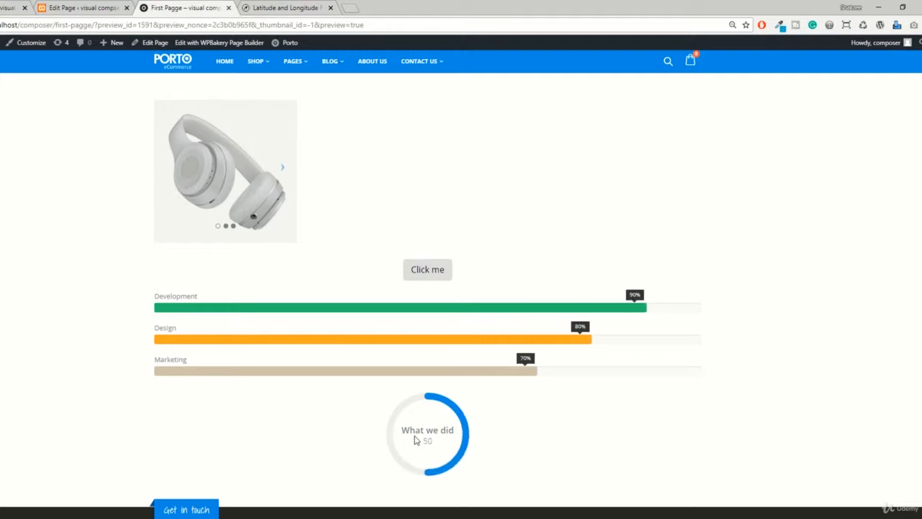
key("ctrl+shift+Tab")
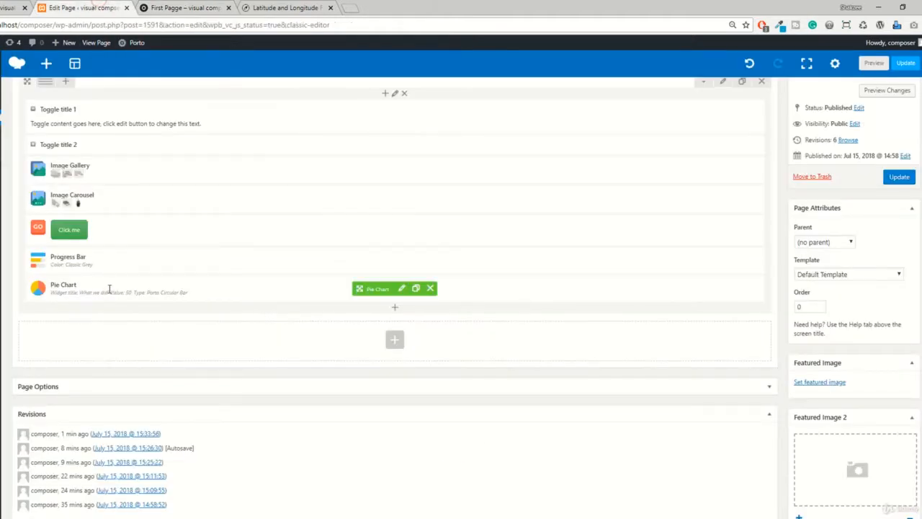
Reopen the pie chart's settings, compare its widget title with the preview, and set its value to 90
left_click(401, 288)
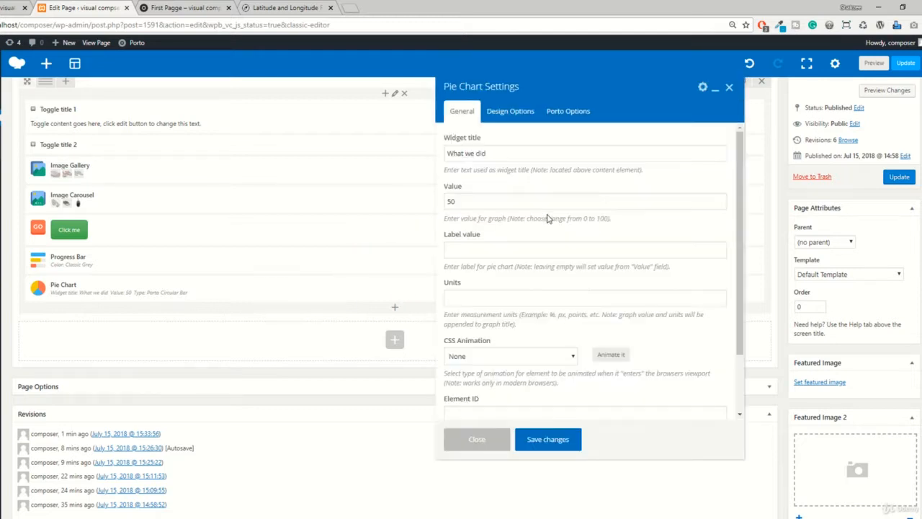
left_click_drag(495, 154, 437, 146)
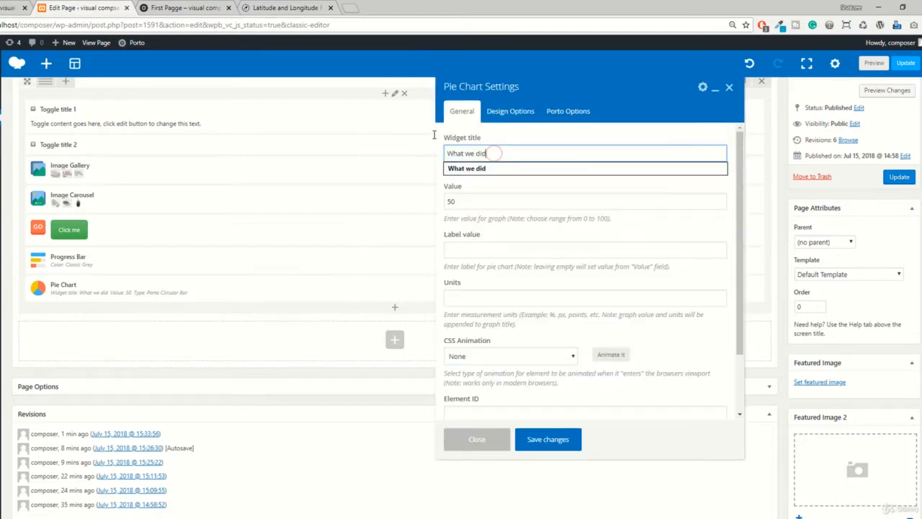
left_click(222, 5)
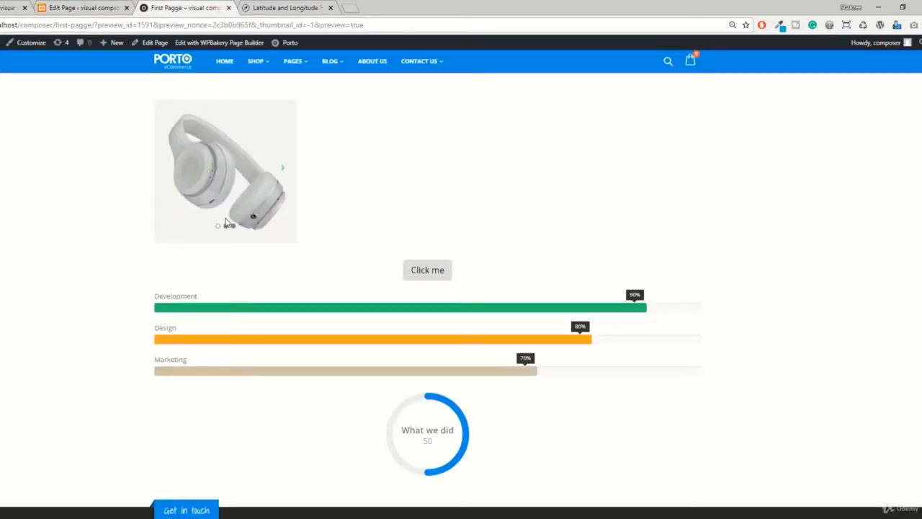
key("ctrl+shift+Tab")
left_click(472, 203)
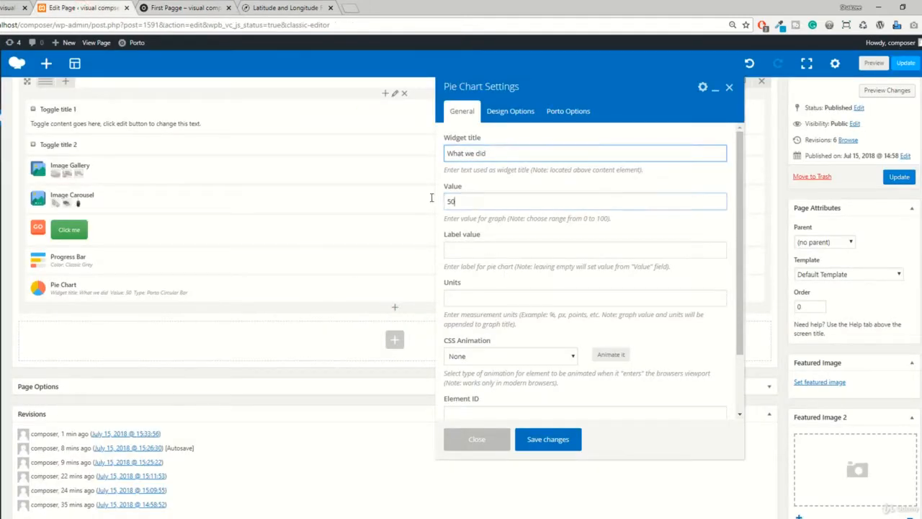
double_click(465, 201)
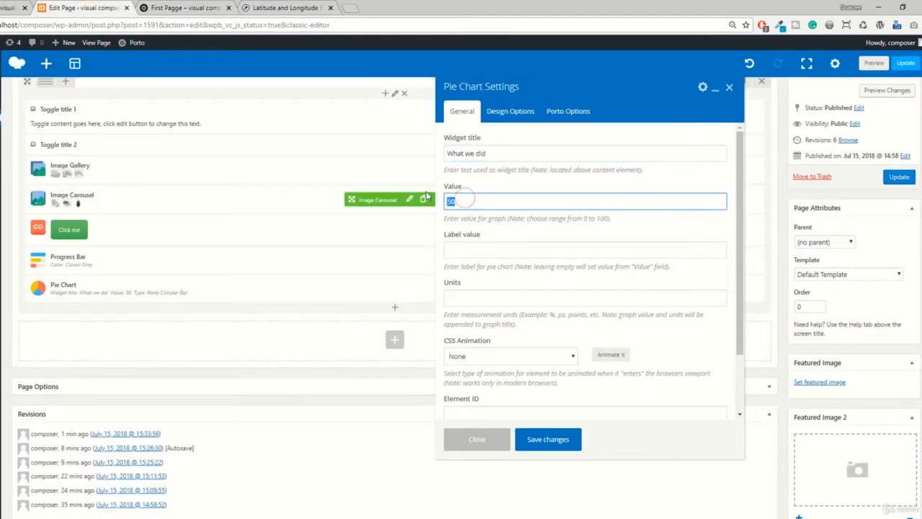
type("90")
Set the pie chart's units to %, save the element's changes, and check the chart in the page preview
scroll(589, 269, "down", 1)
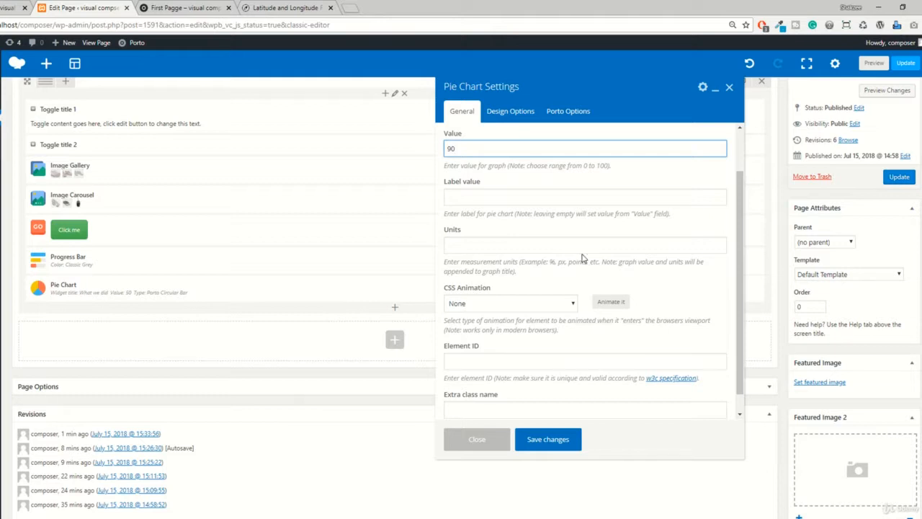
left_click_drag(555, 262, 549, 262)
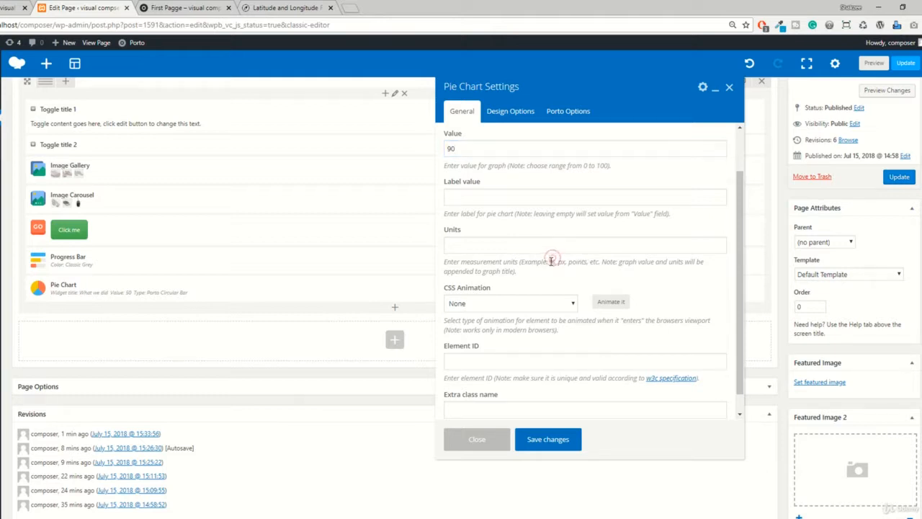
key("ctrl+c")
left_click(490, 243)
key("ctrl+v")
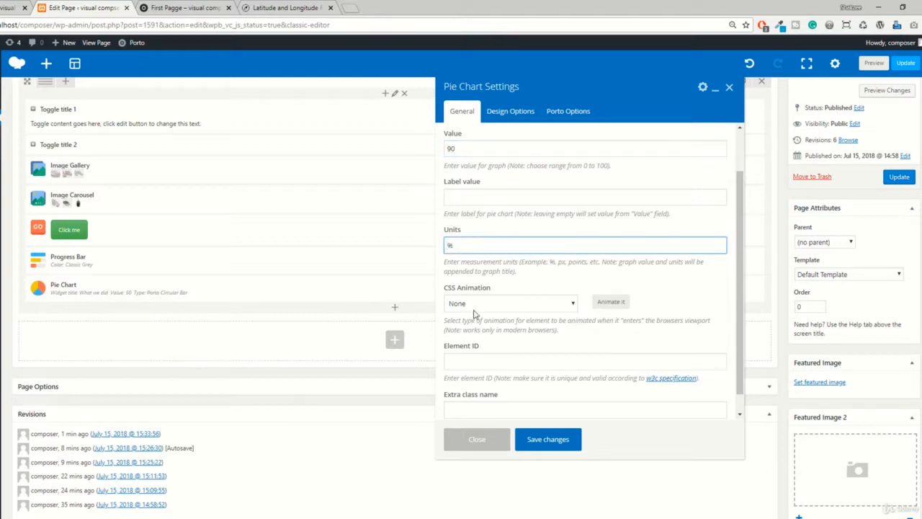
left_click(547, 440)
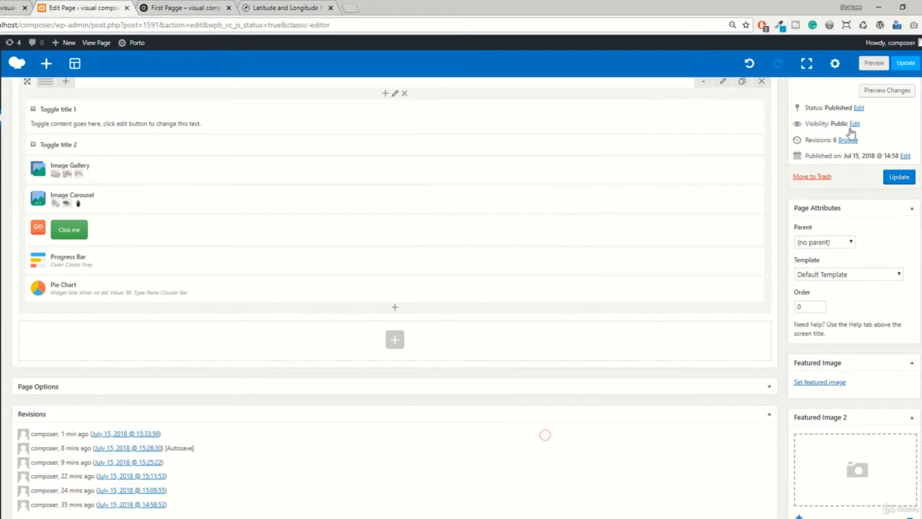
left_click(874, 64)
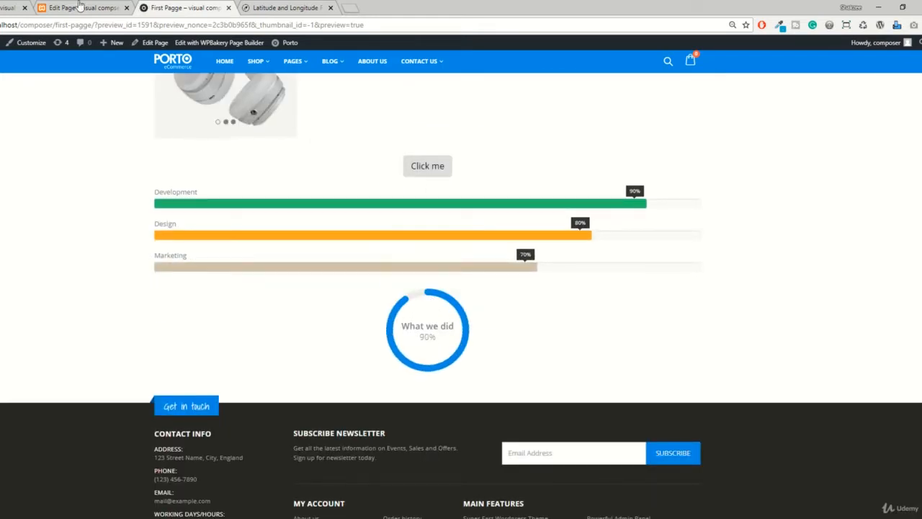
left_click(79, 7)
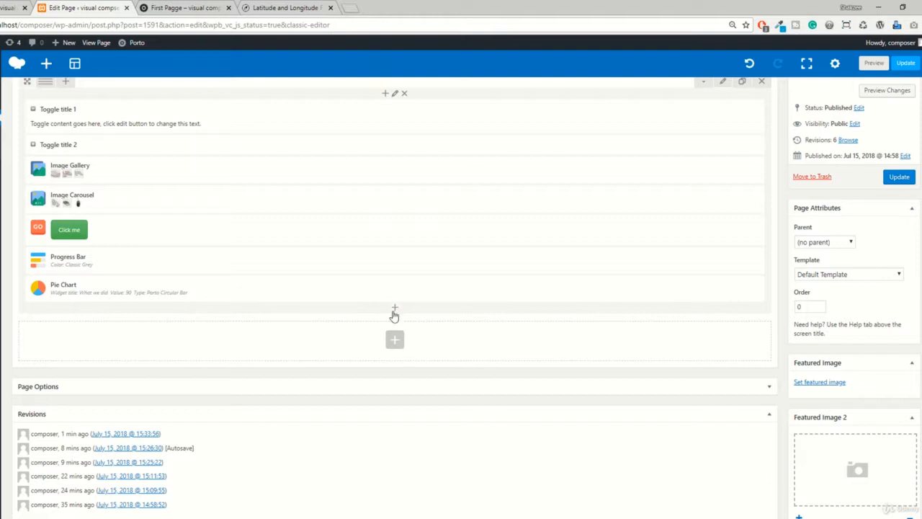
Add an Empty Space content element below the Pie Chart and check the progress bar and chart spacing in the preview
left_click(394, 310)
left_click(72, 103)
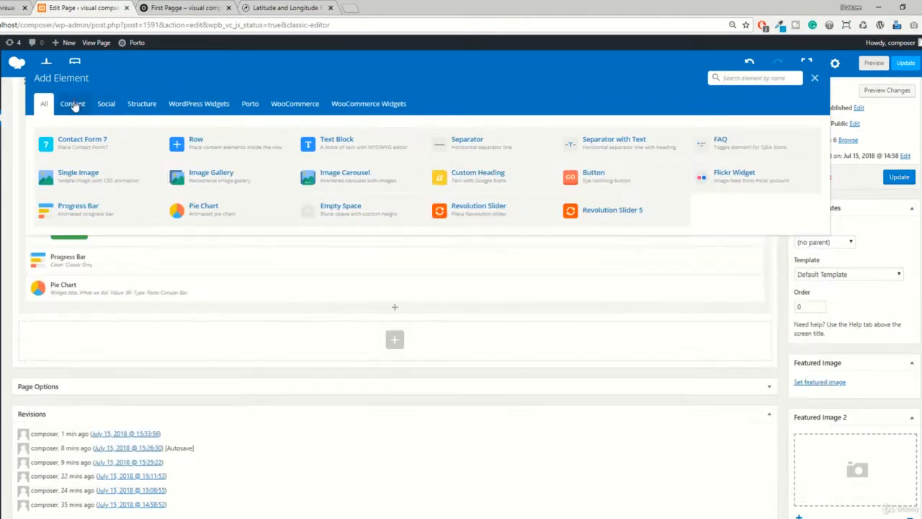
left_click(352, 213)
left_click(177, 6)
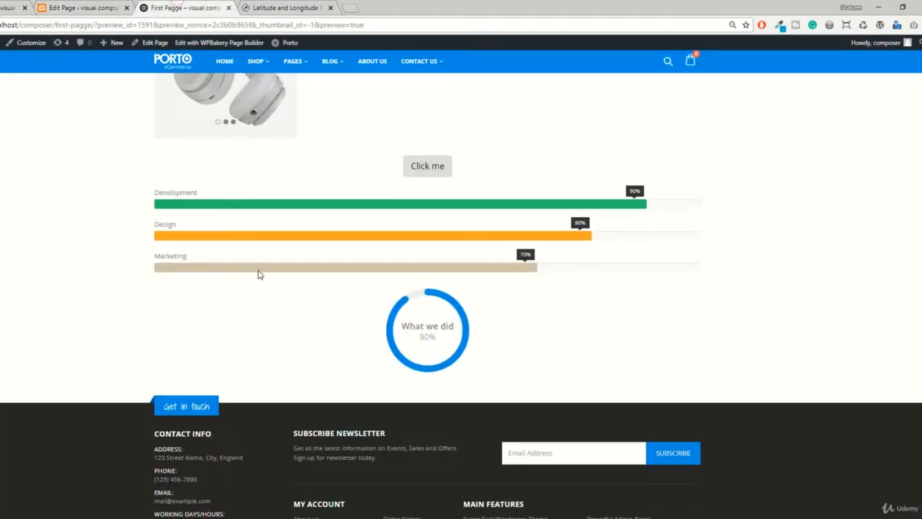
scroll(260, 275, "down", 1)
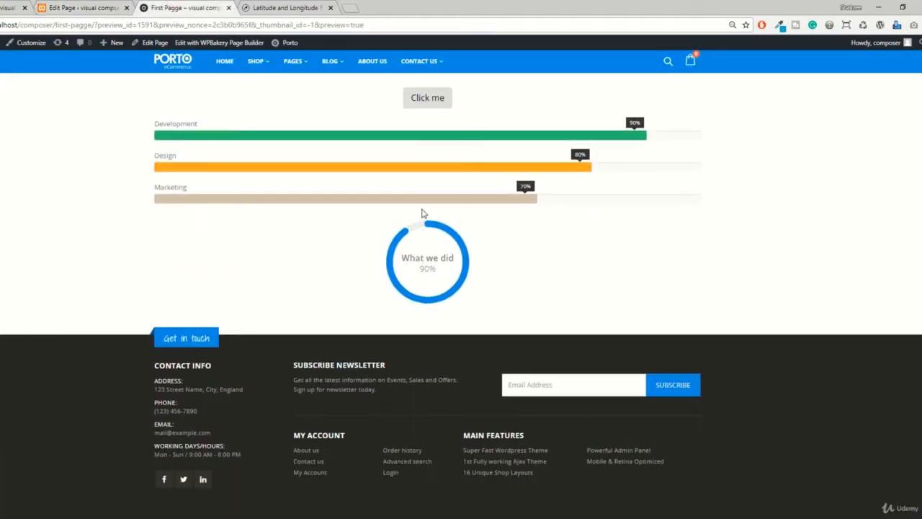
left_click(98, 5)
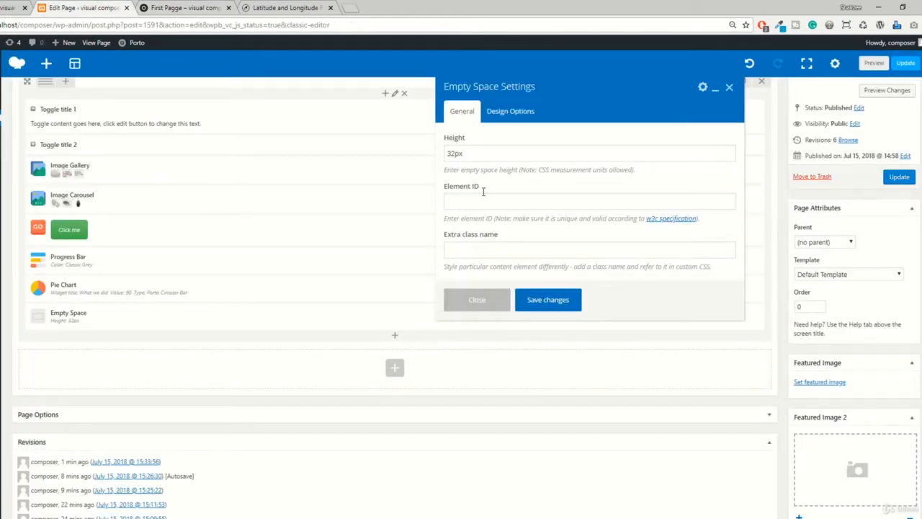
Set the empty space's height to 50px, save it, and move the element between the Progress Bar and the Pie Chart
left_click(455, 152)
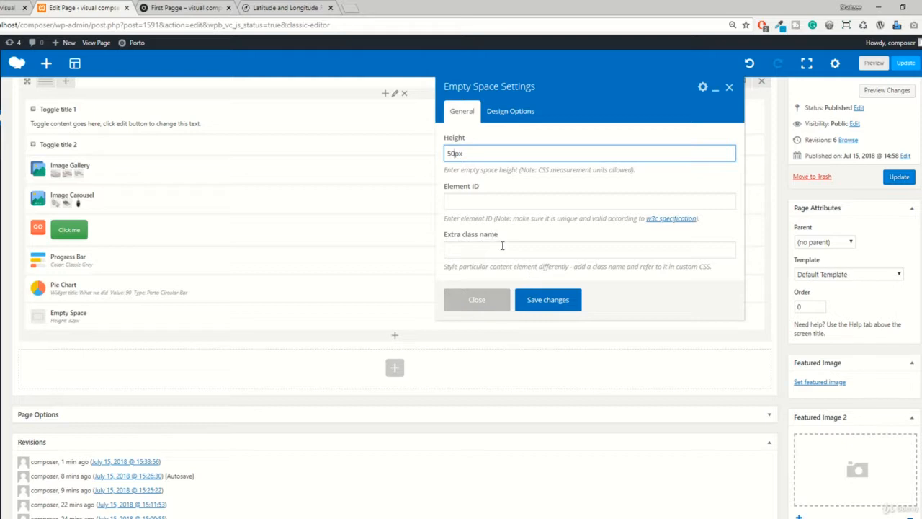
left_click(561, 311)
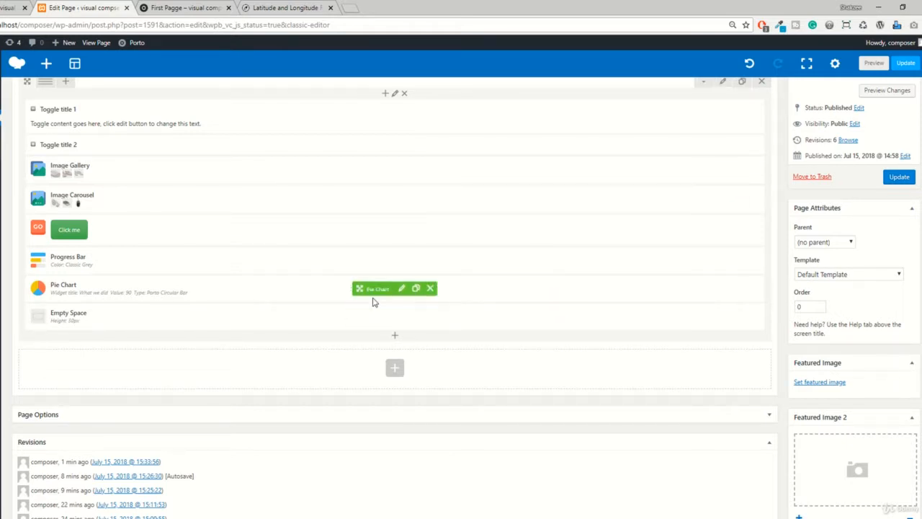
left_click_drag(365, 314, 366, 283)
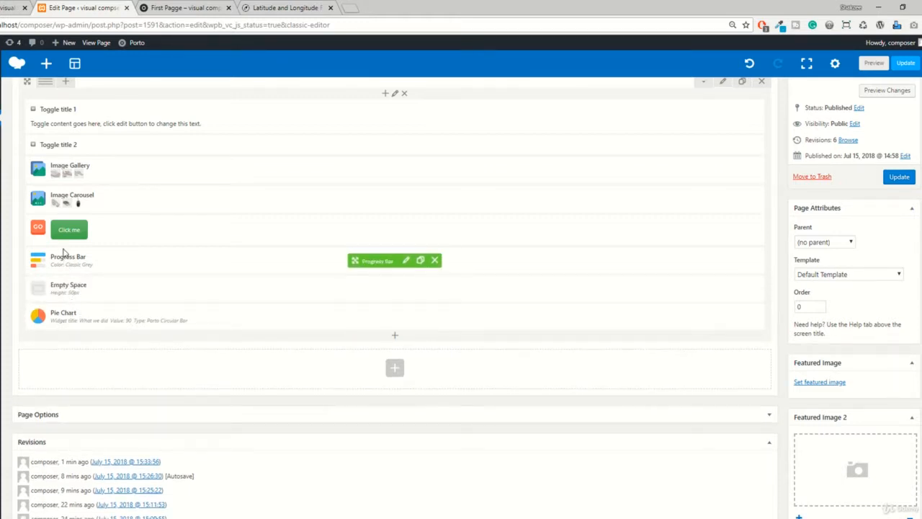
Preview the page, inspect the gap between the progress bars and the pie chart, and return to the page editor
left_click(870, 65)
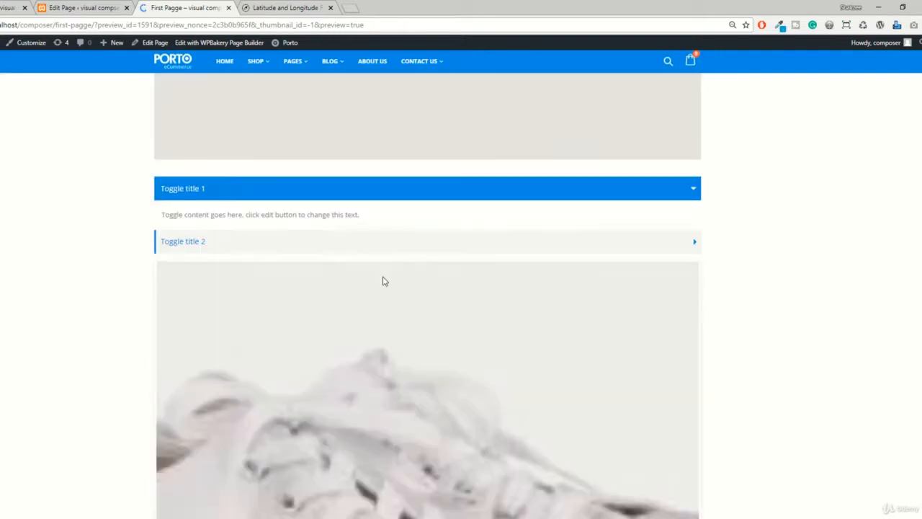
scroll(383, 281, "down", 10)
scroll(389, 280, "up", 3)
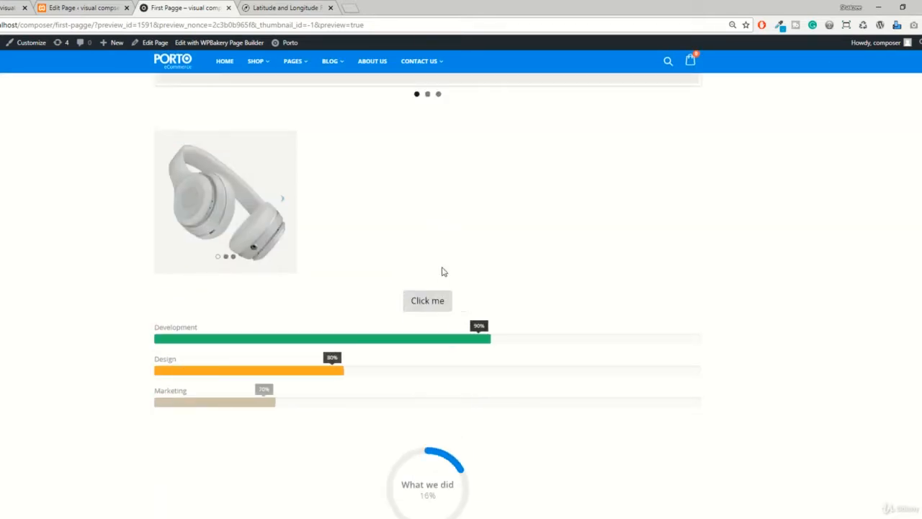
scroll(433, 268, "down", 5)
left_click(119, 8)
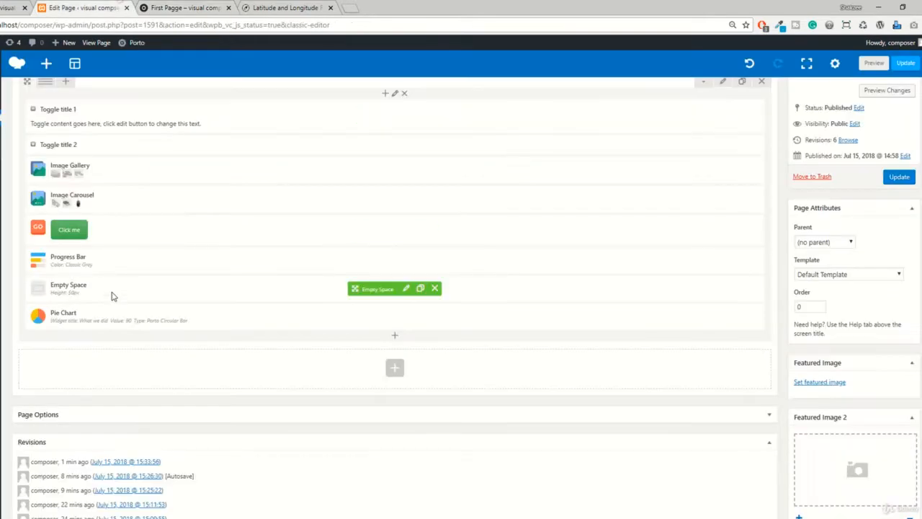
Set the Empty Space element's height to 500px and save its changes
left_click(402, 288)
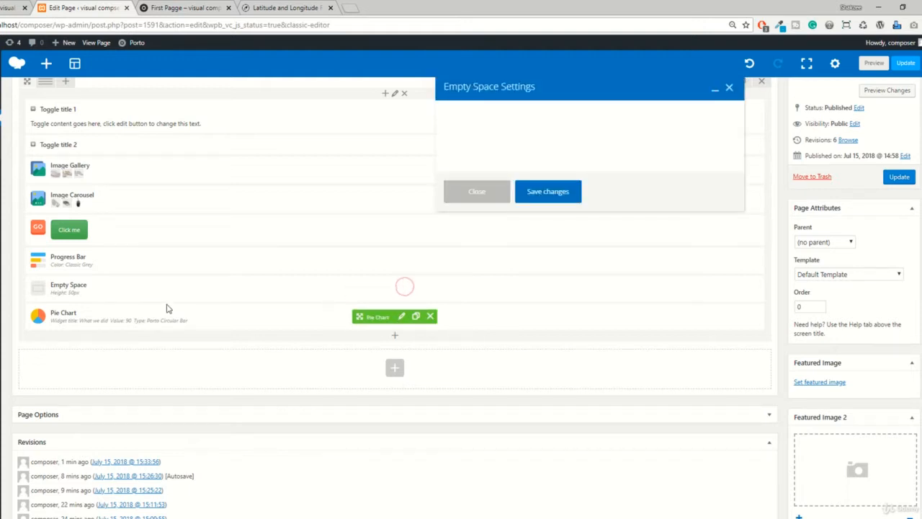
left_click(455, 153)
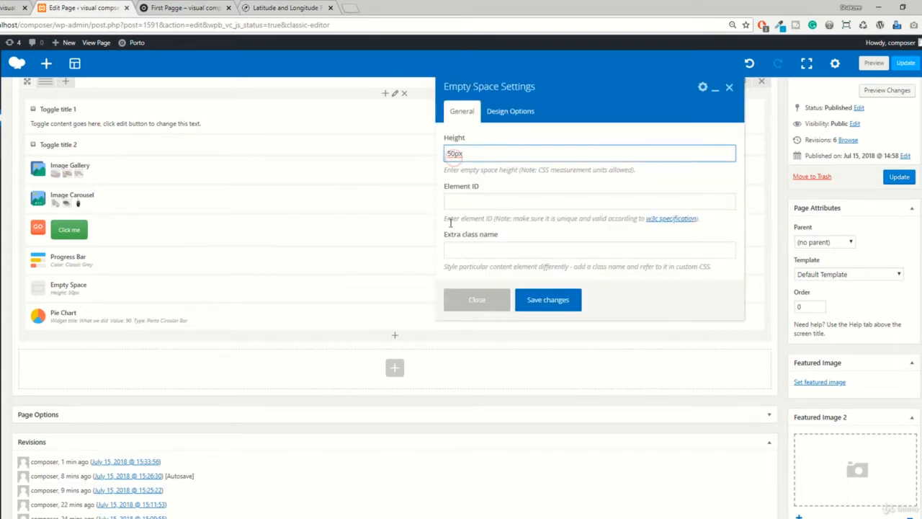
left_click(551, 303)
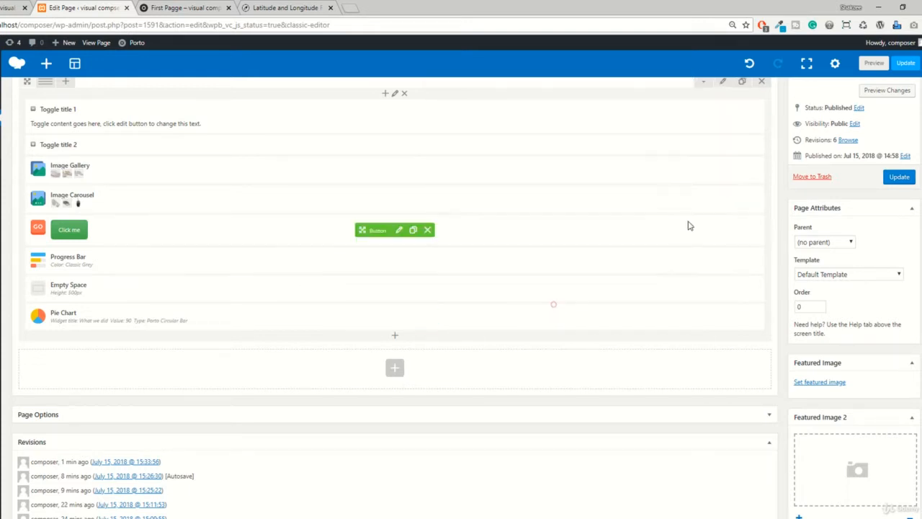
Inspect the enlarged gap above the pie chart in the page preview and return to the page editor
left_click(174, 7)
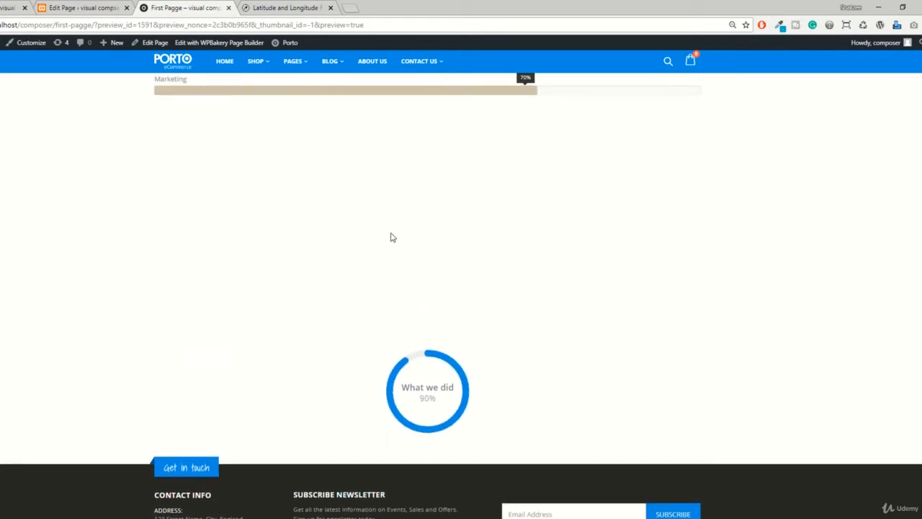
scroll(387, 233, "up", 3)
left_click(134, 8)
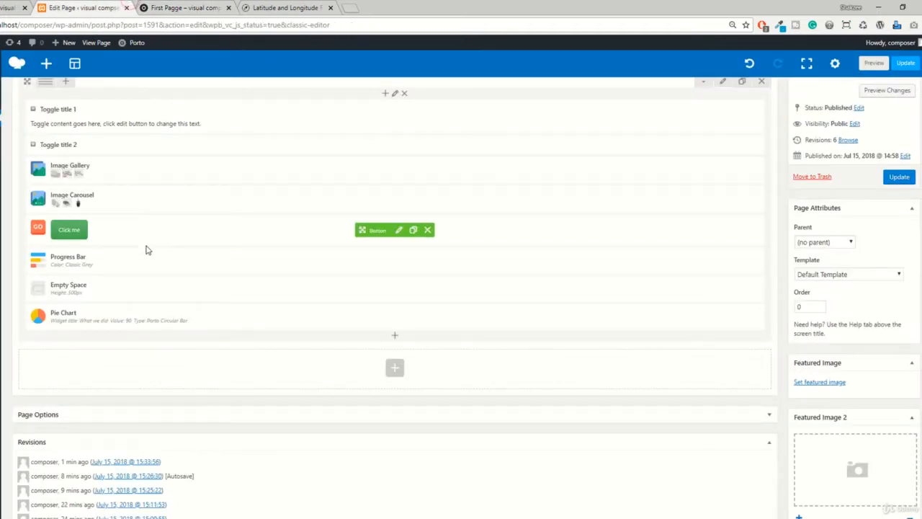
Set the Empty Space element's height to 50px and save its changes
left_click(406, 288)
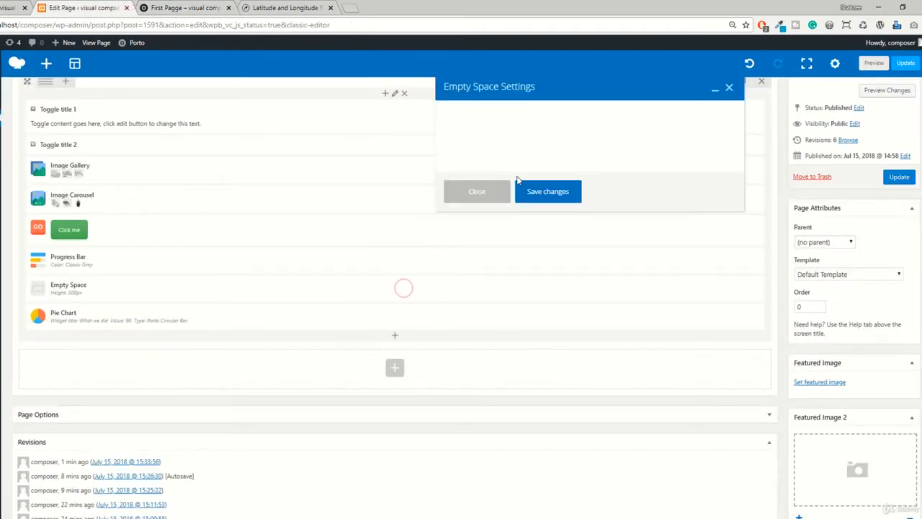
left_click(448, 153)
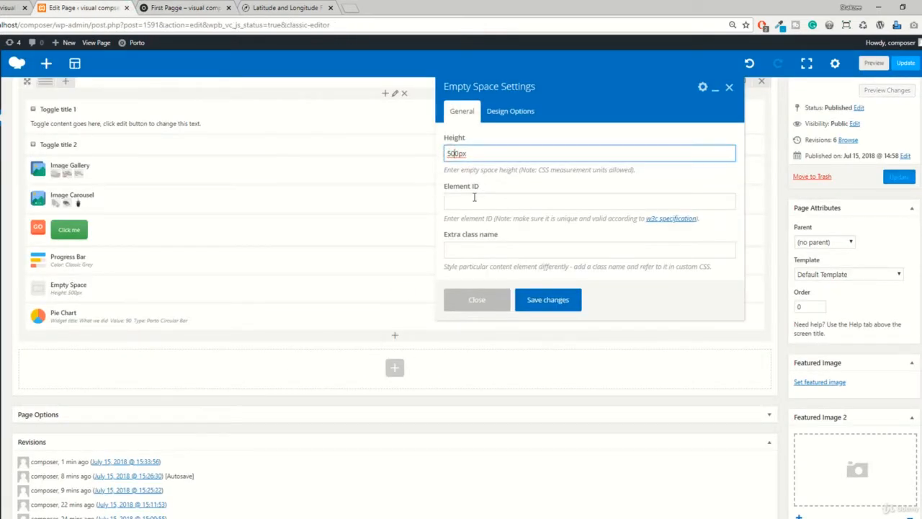
left_click(542, 301)
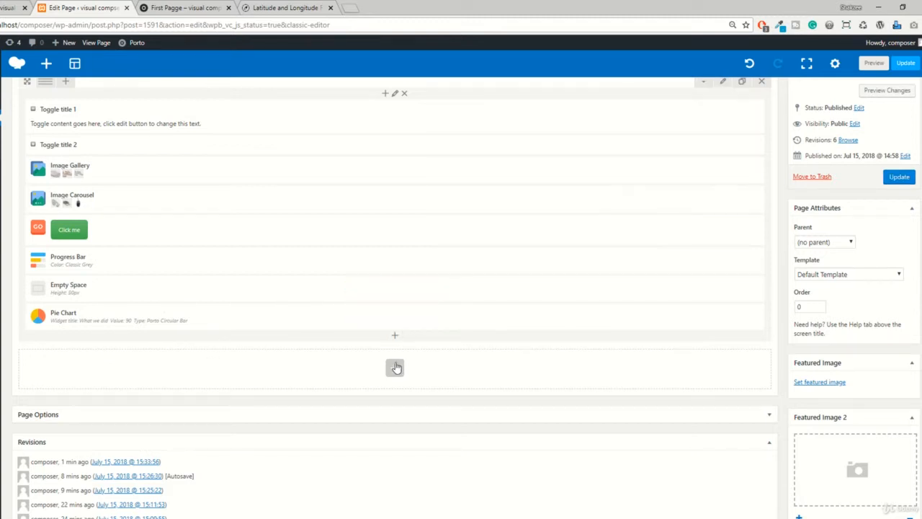
Add a Revolution Slider element from the content elements below the Pie Chart
left_click(396, 336)
left_click(72, 103)
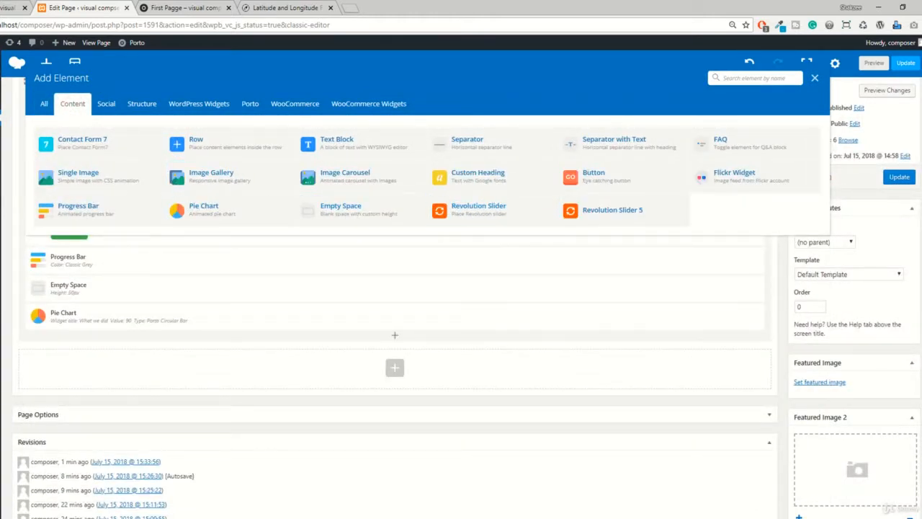
scroll(15, 288, "down", 5)
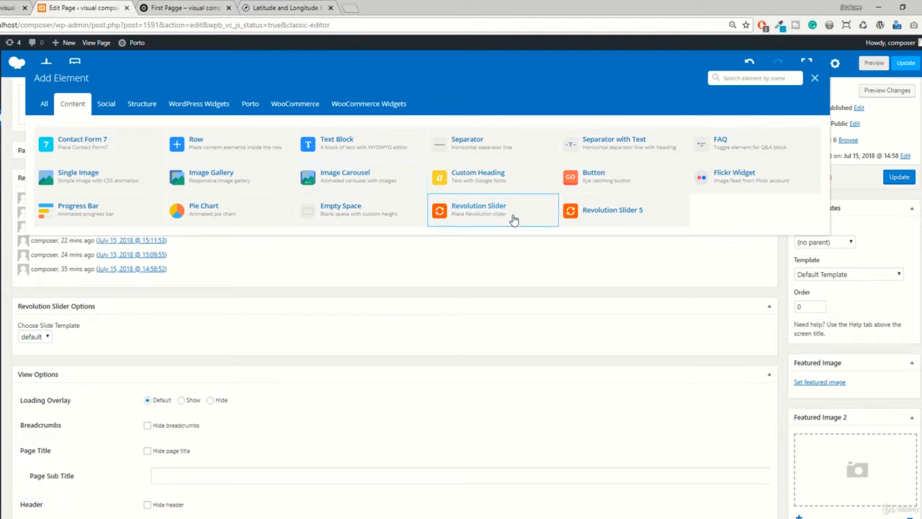
left_click(481, 209)
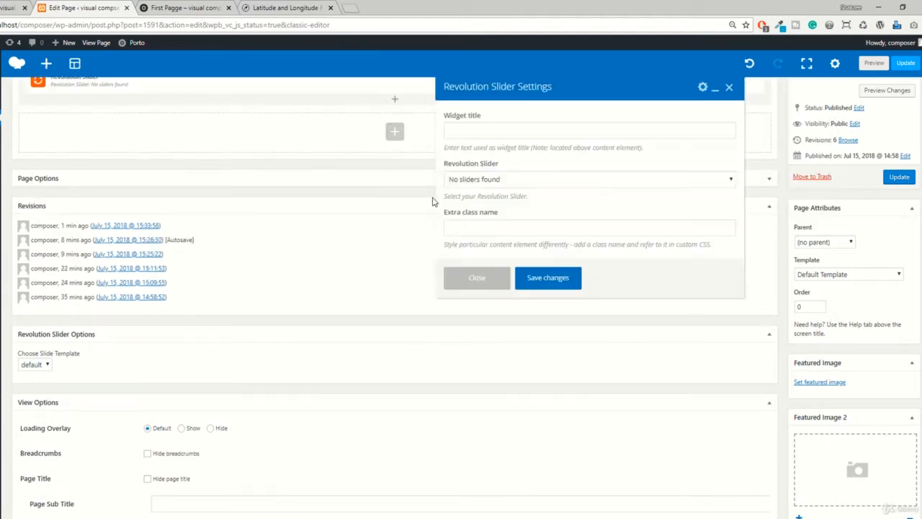
Check the Revolution Slider's widget title and slider choices, then close its settings and delete the element
left_click(503, 180)
left_click(495, 180)
left_click(484, 130)
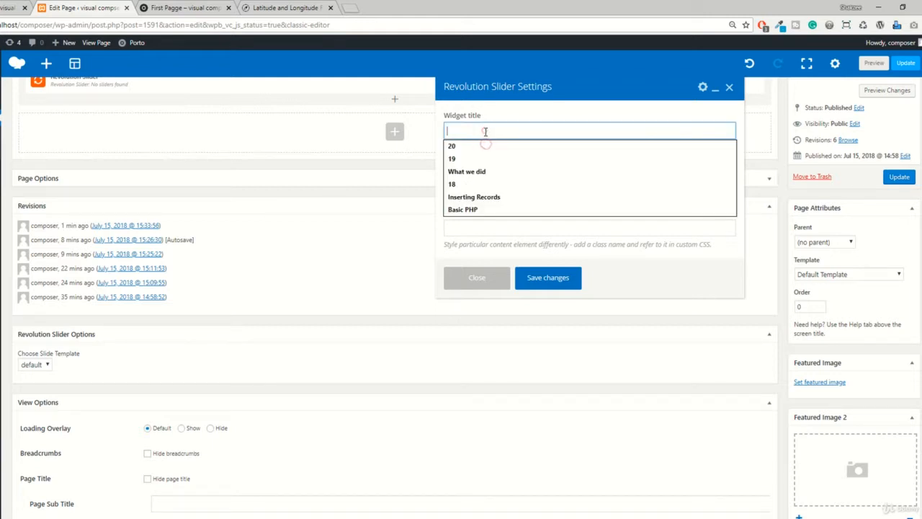
left_click(651, 258)
left_click(508, 181)
left_click(507, 189)
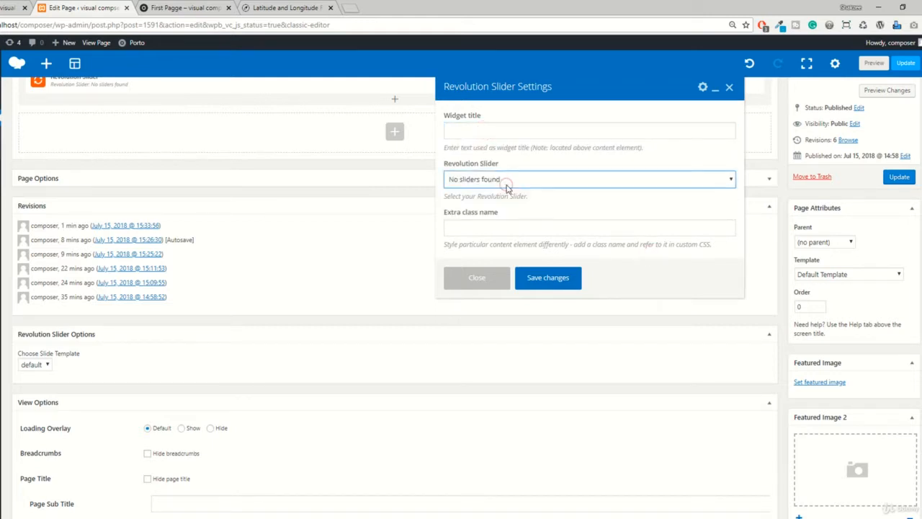
left_click(495, 268)
scroll(326, 249, "up", 2)
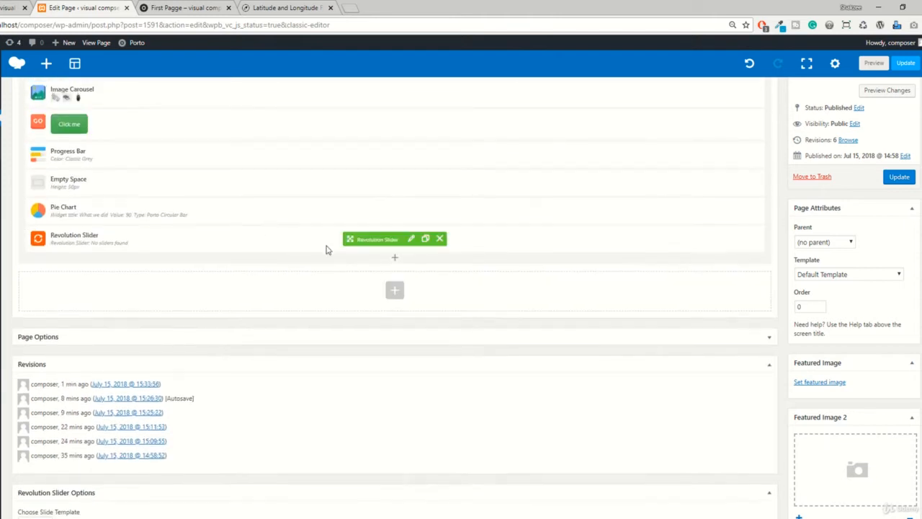
left_click(439, 241)
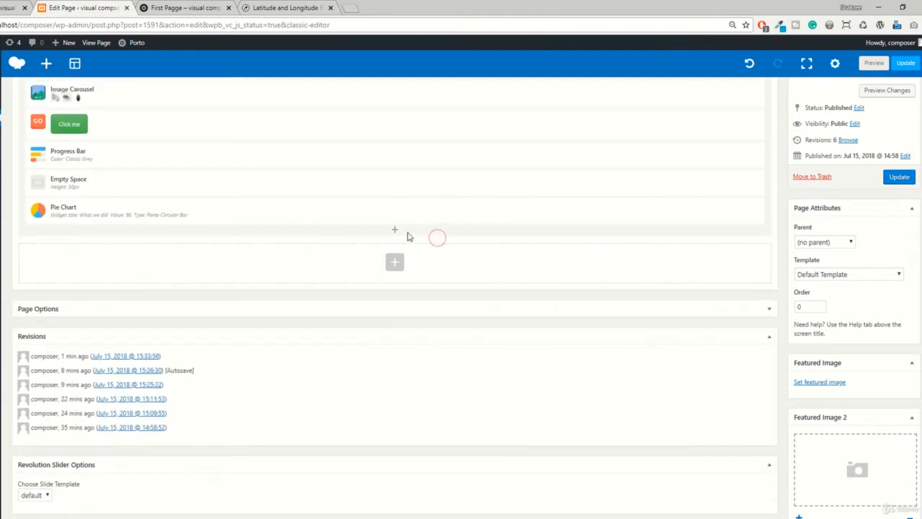
Add a Revolution Slider 5 element below the Pie Chart and open the page for creating a new slider
left_click(397, 231)
left_click(72, 103)
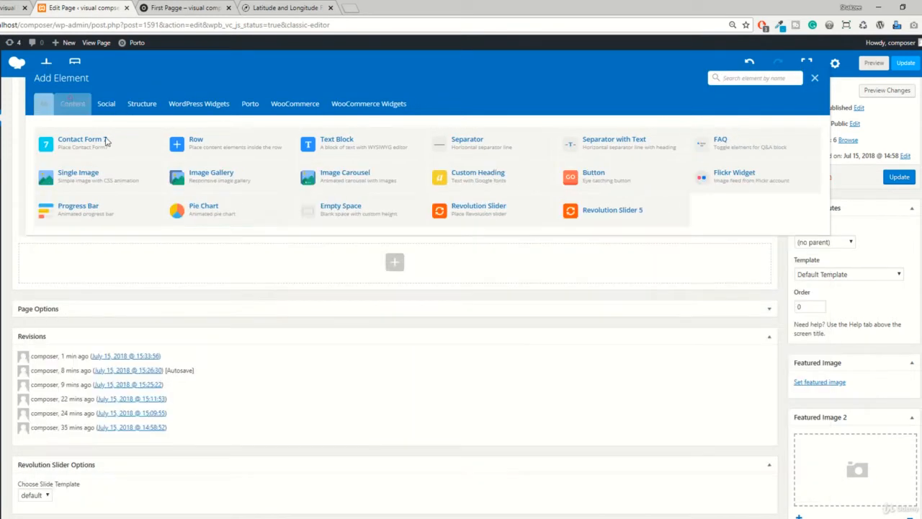
left_click(608, 224)
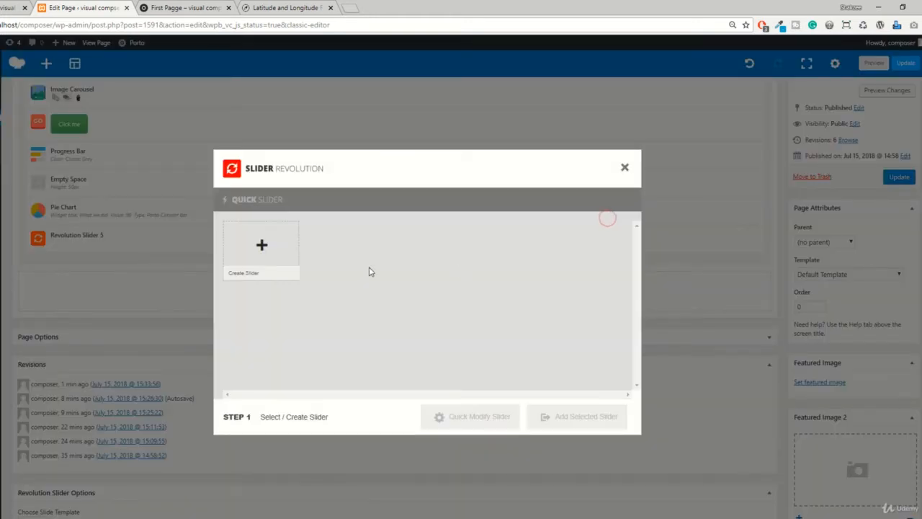
left_click(261, 246)
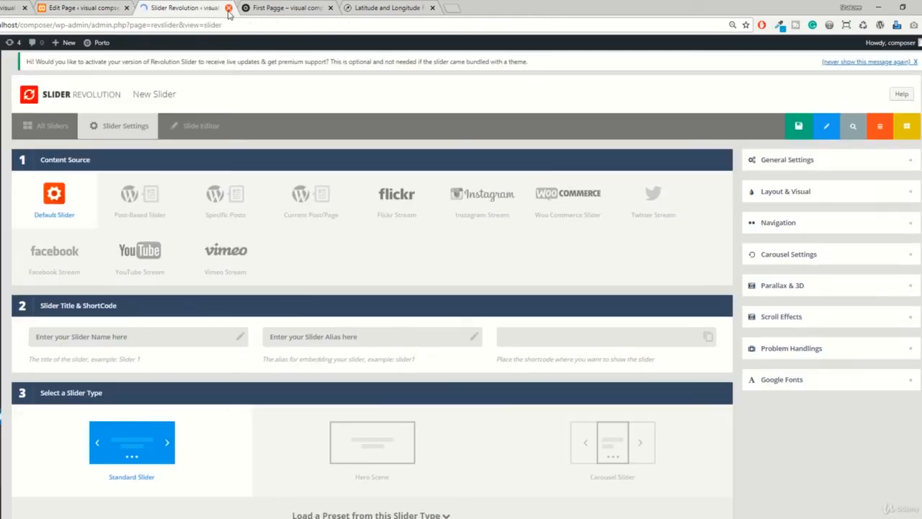
Abandon the new slider and delete the Revolution Slider 5 element from the page
left_click(229, 8)
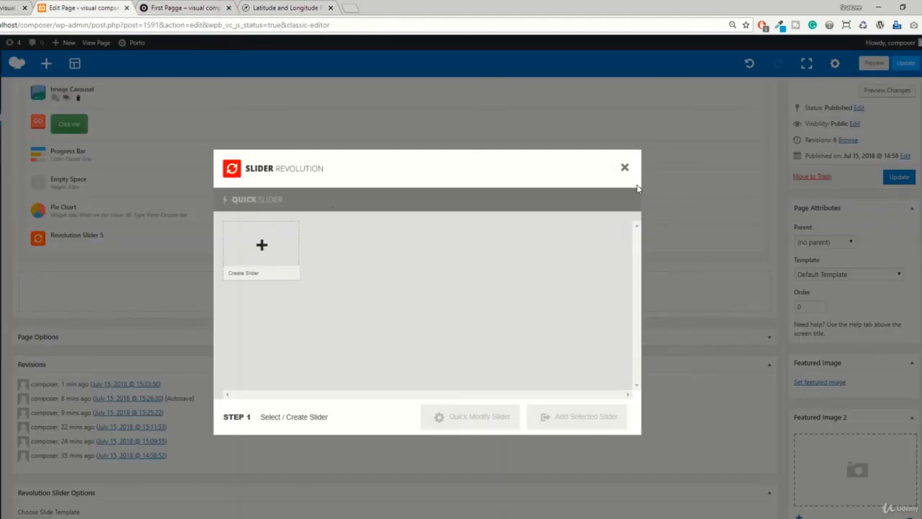
left_click(625, 167)
left_click(438, 238)
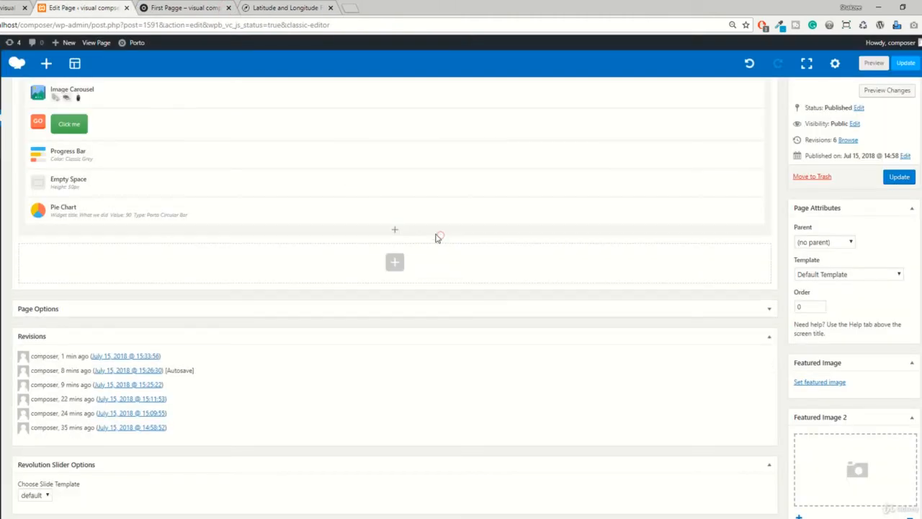
Browse the elements available below the Pie Chart in the Content, Structure, WordPress Widgets, WooCommerce and Porto categories
left_click(395, 231)
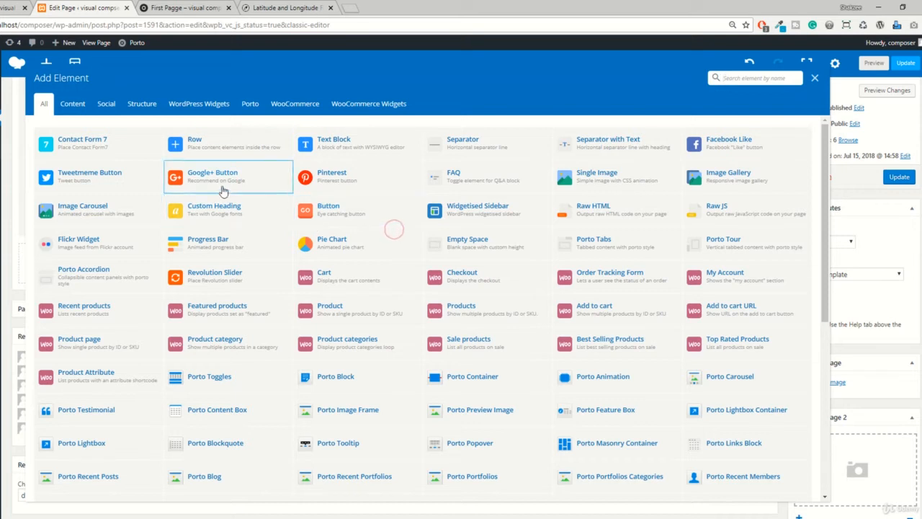
left_click(72, 103)
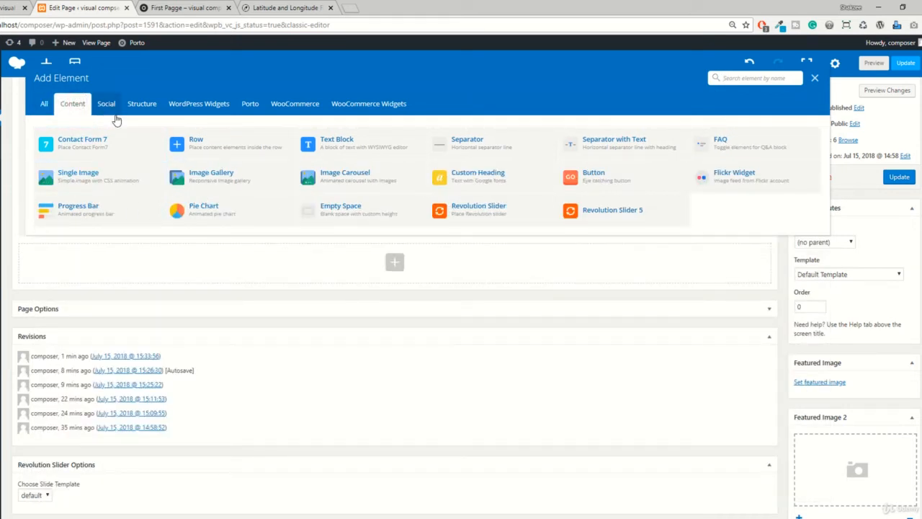
left_click(143, 108)
left_click(190, 110)
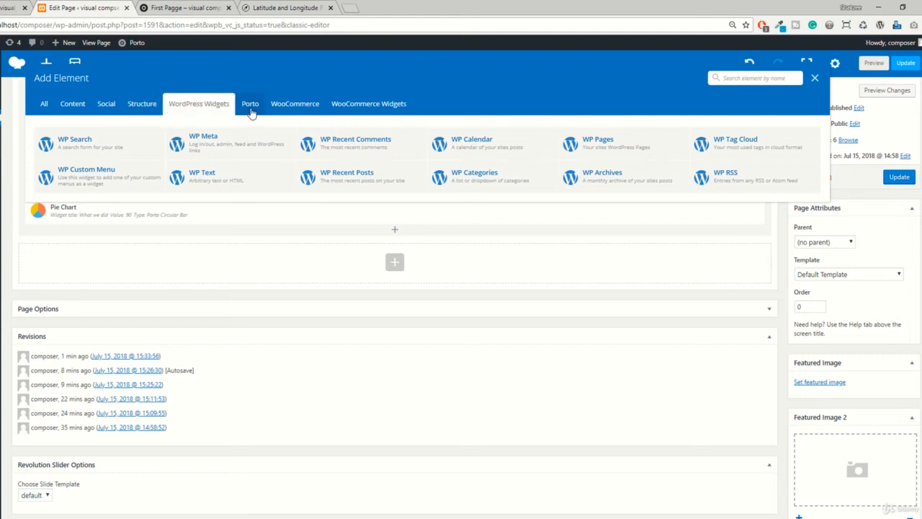
left_click(250, 108)
left_click(280, 109)
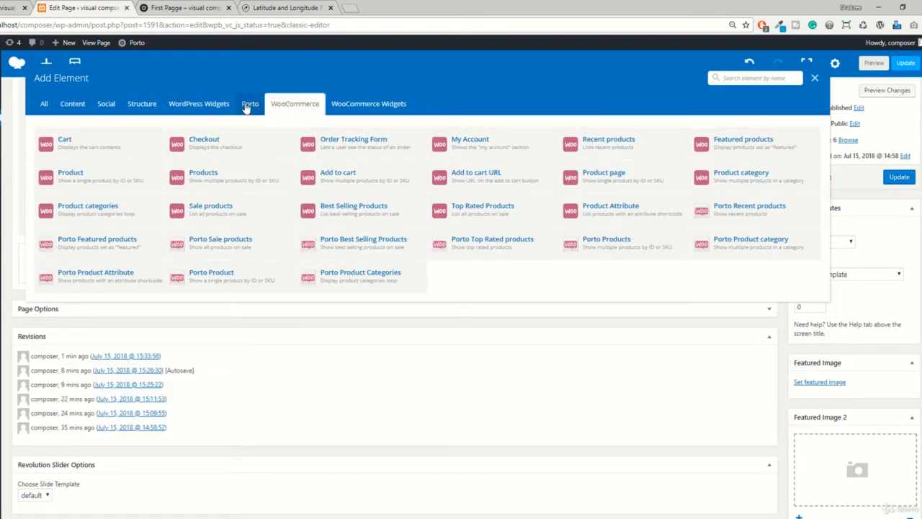
left_click(248, 107)
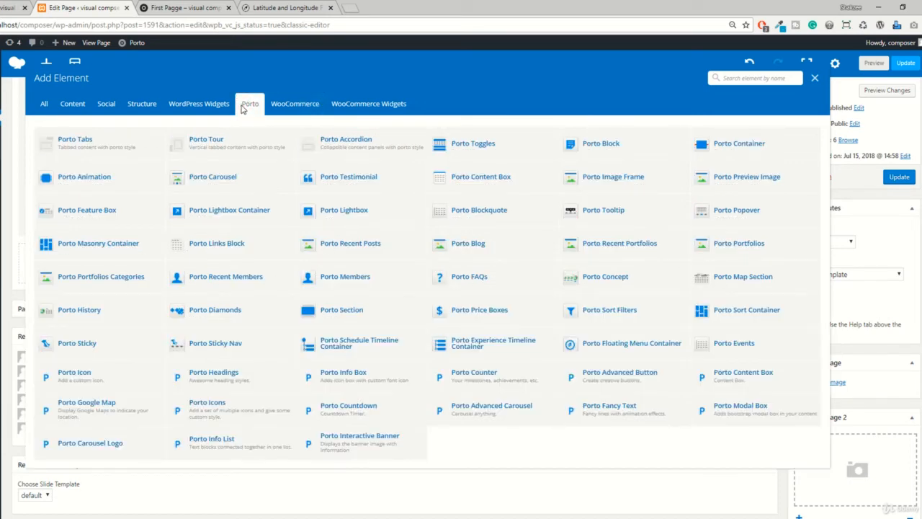